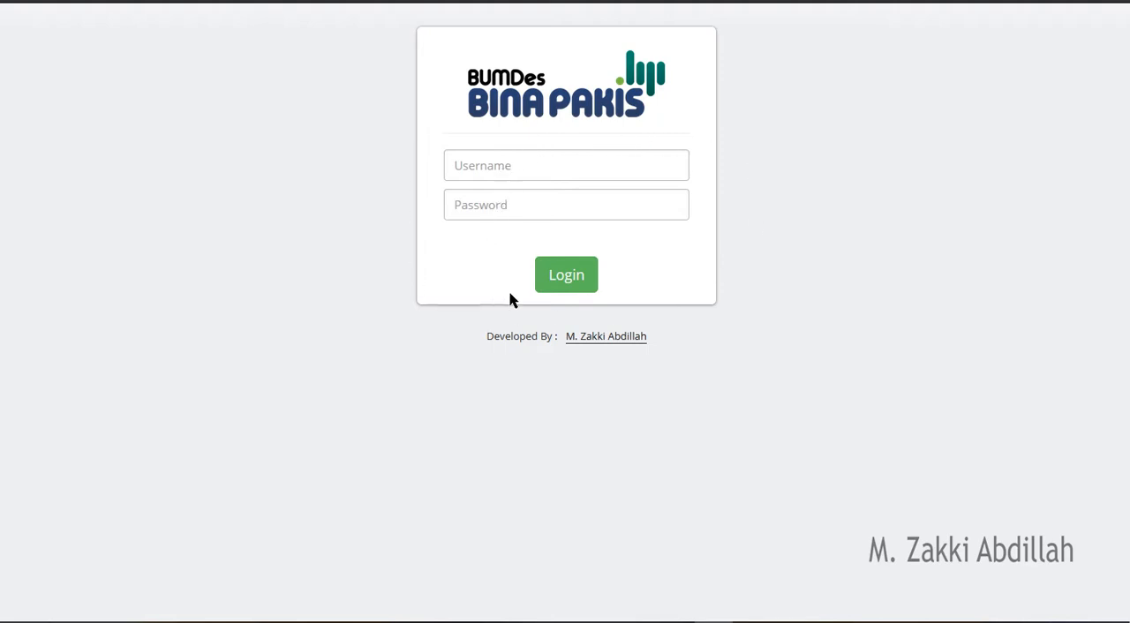
# - Log in to the application with the account's username and password
pyautogui.click(545, 166)
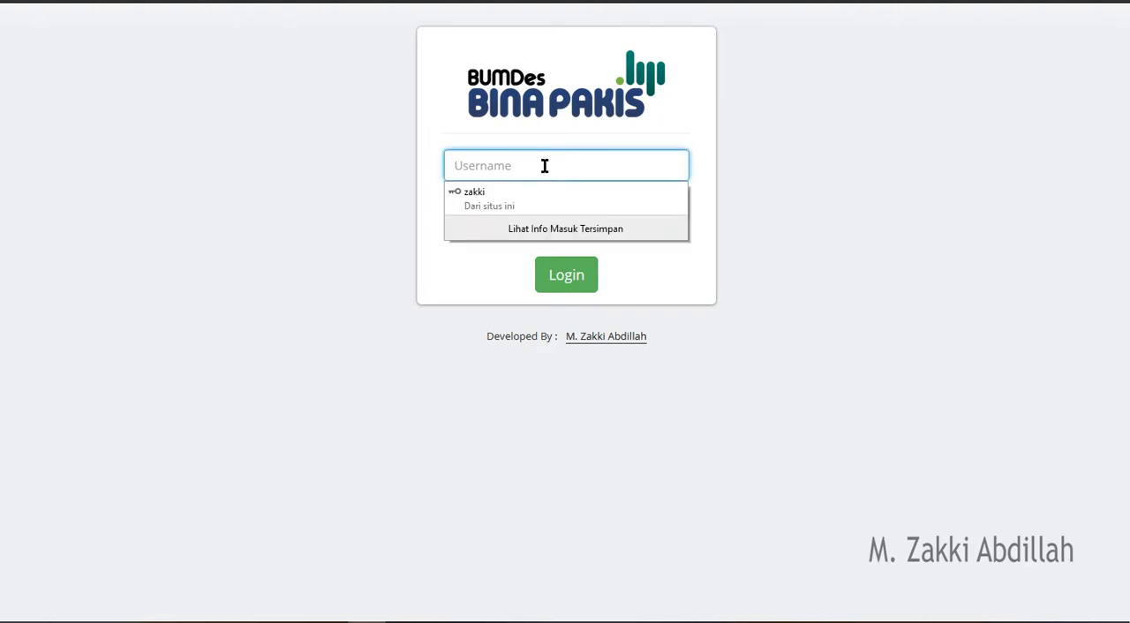
pyautogui.write('zakki')
pyautogui.press('Tab')
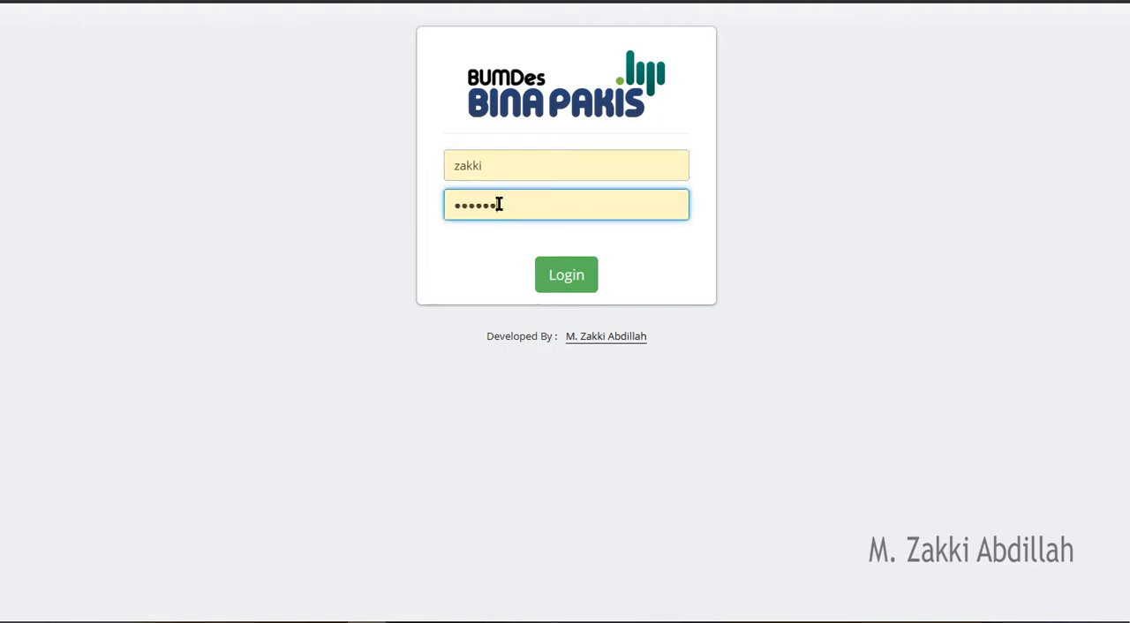
pyautogui.click(555, 279)
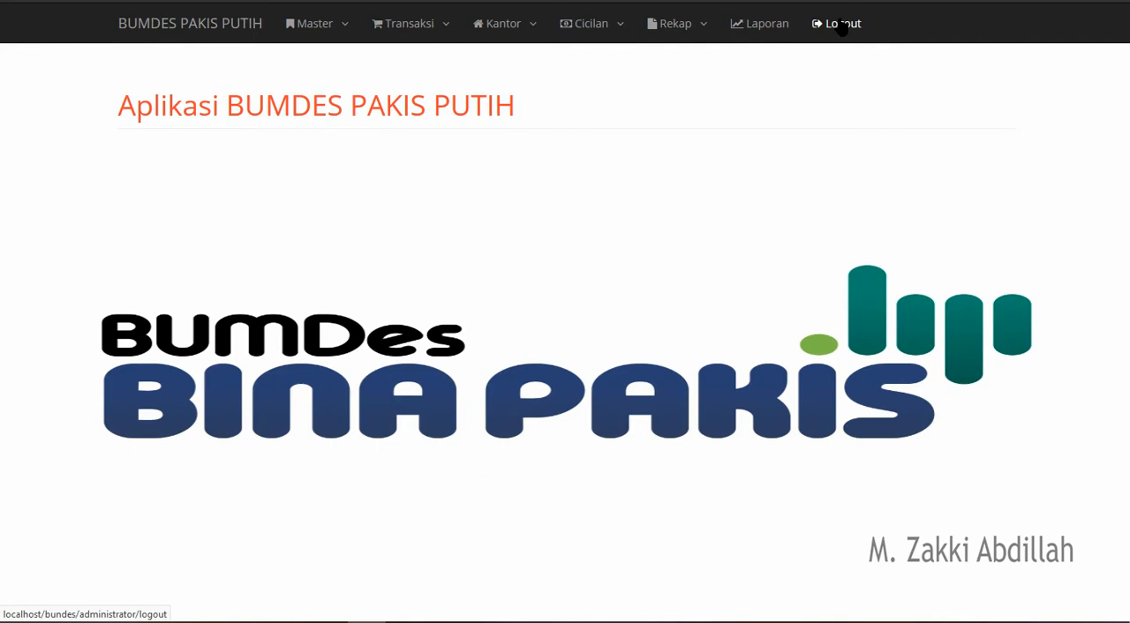
pyautogui.click(345, 23)
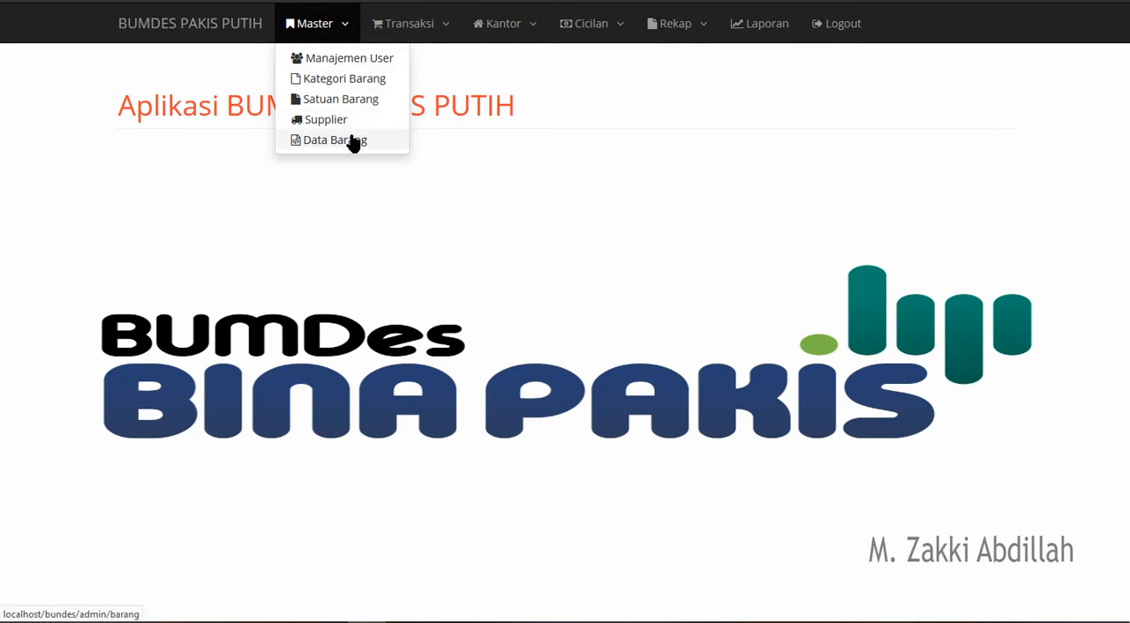
pyautogui.click(400, 34)
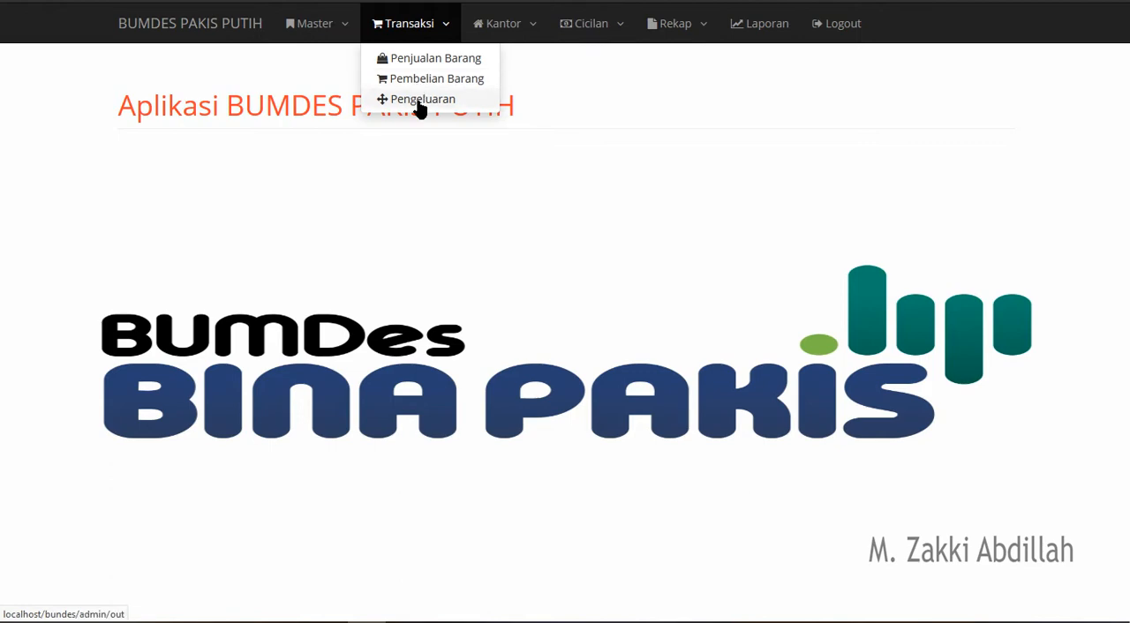
pyautogui.click(497, 37)
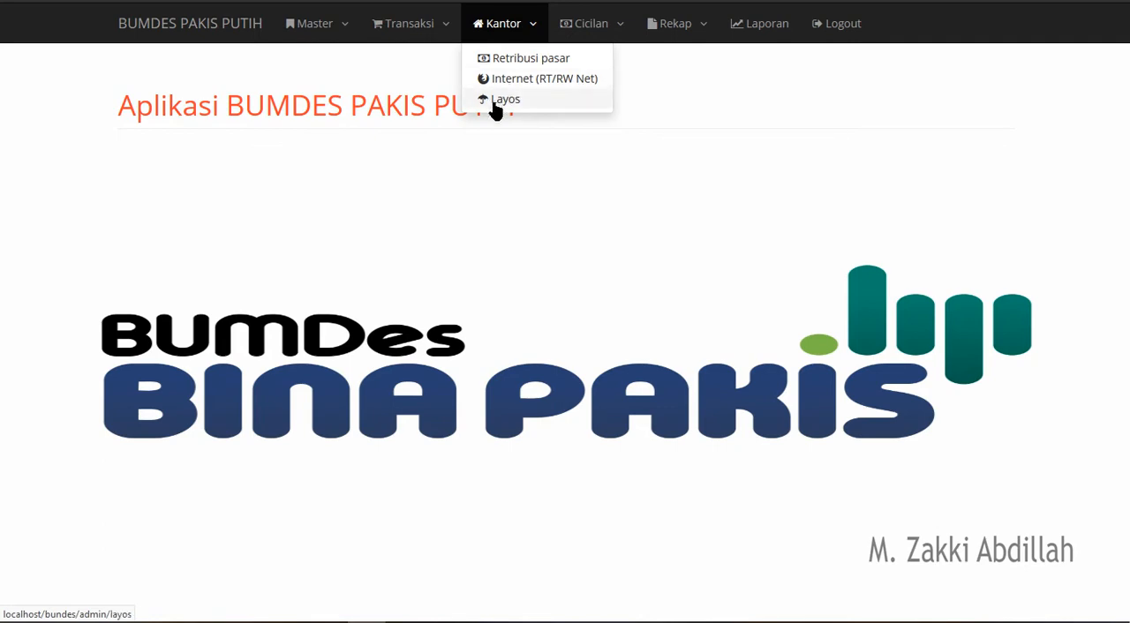
pyautogui.click(590, 24)
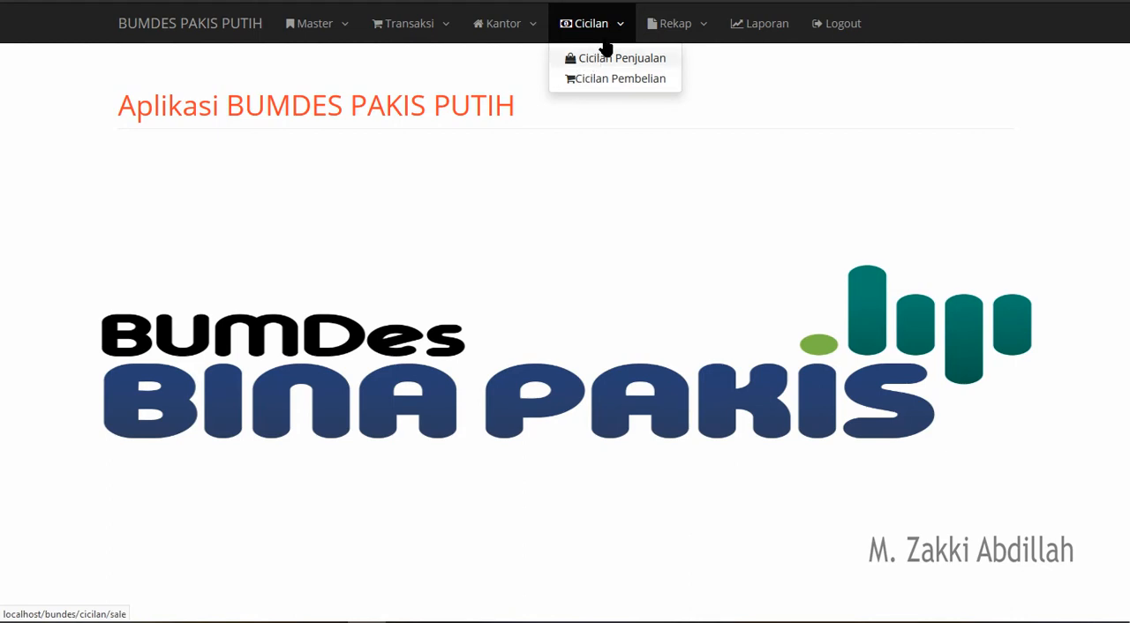
pyautogui.click(706, 36)
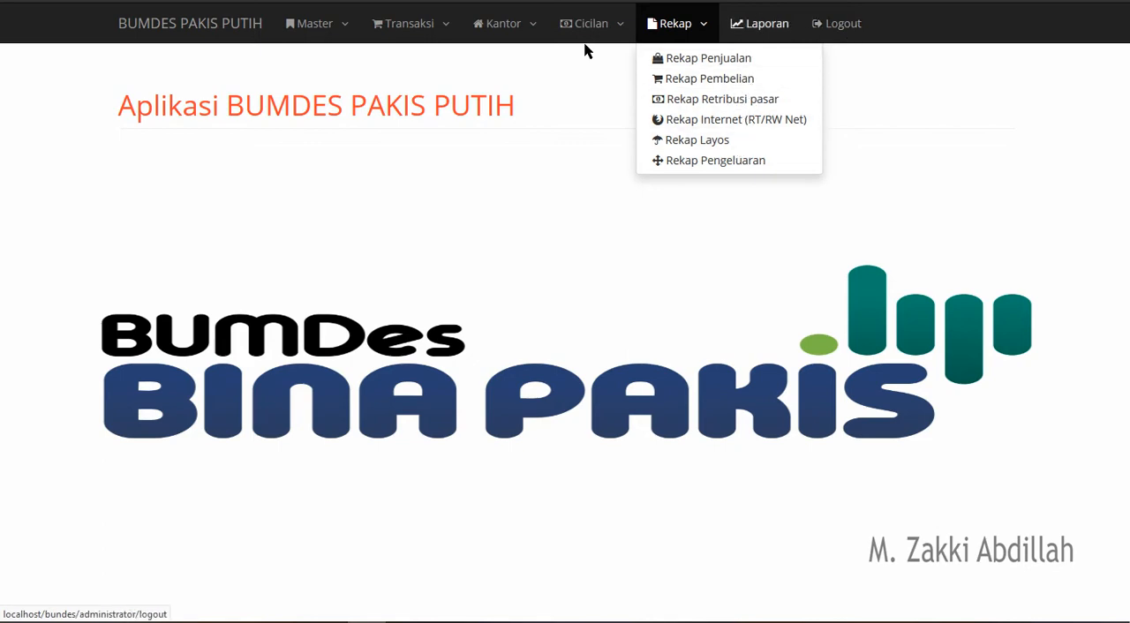
pyautogui.click(415, 139)
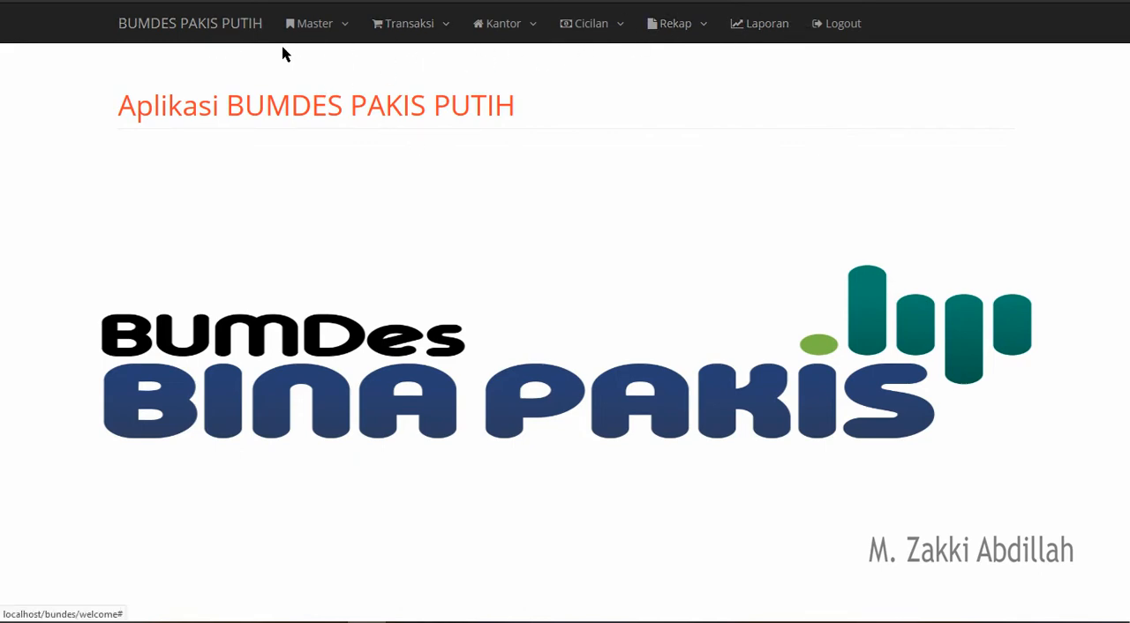
# - Start adding a new user in Manajemen User and enter the person's name and username
pyautogui.click(313, 40)
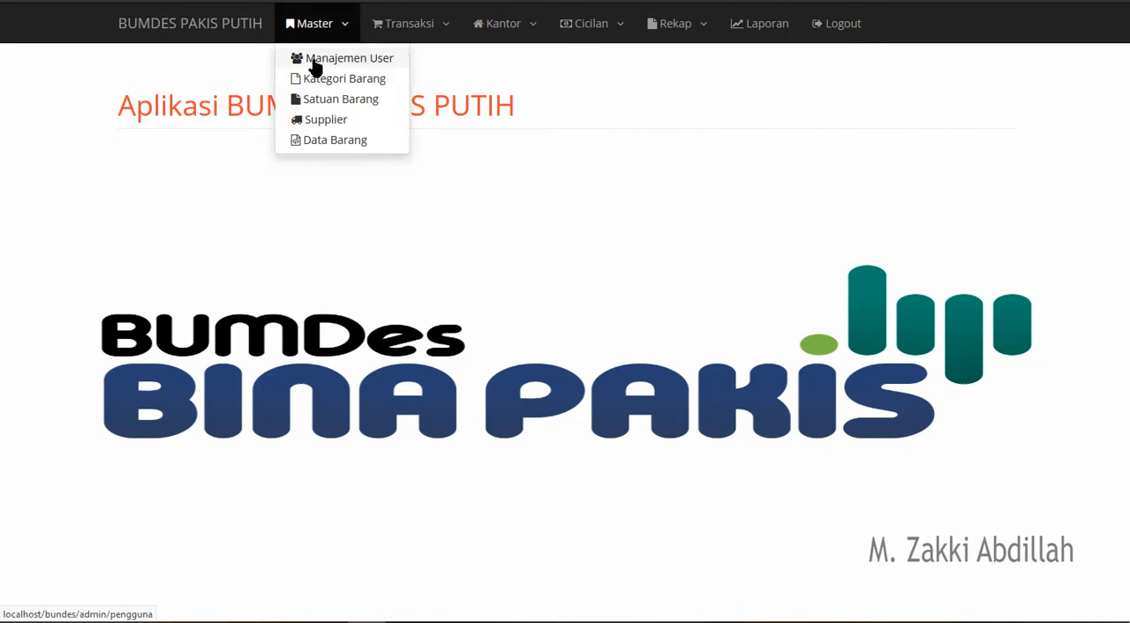
pyautogui.click(316, 59)
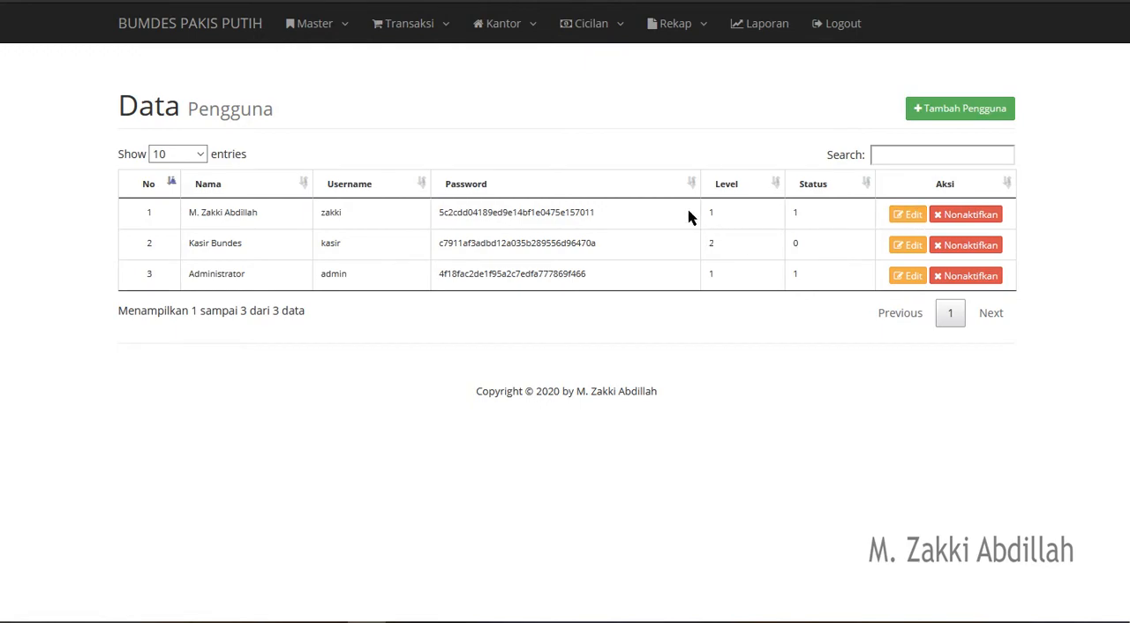
pyautogui.click(921, 113)
pyautogui.click(566, 103)
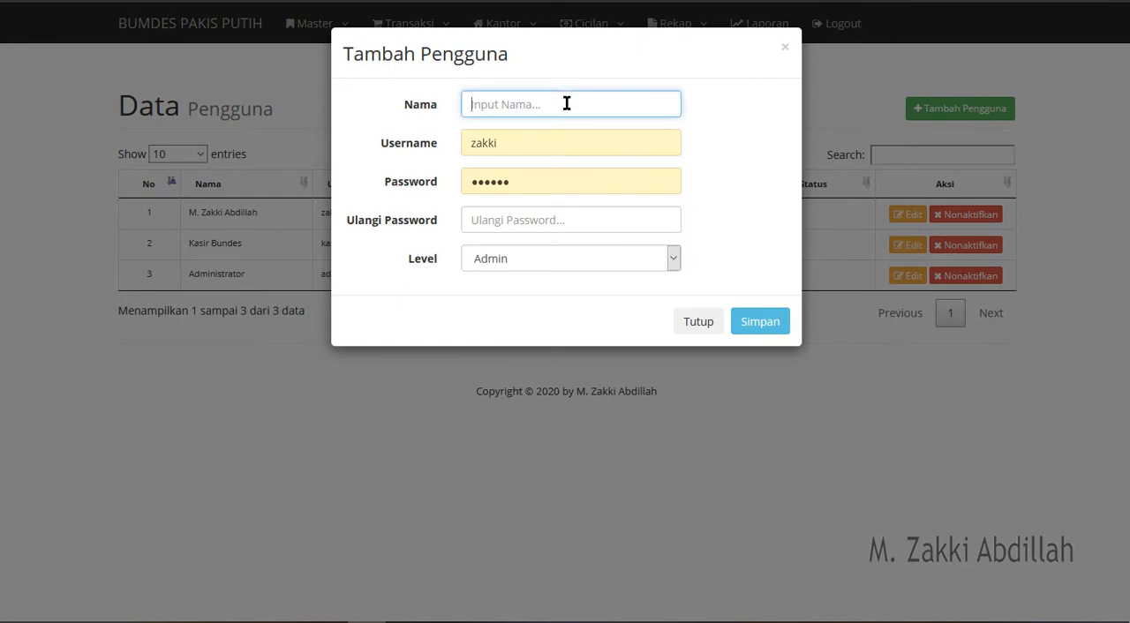
pyautogui.write('Abdillah')
pyautogui.press('Tab')
pyautogui.write('abdillah')
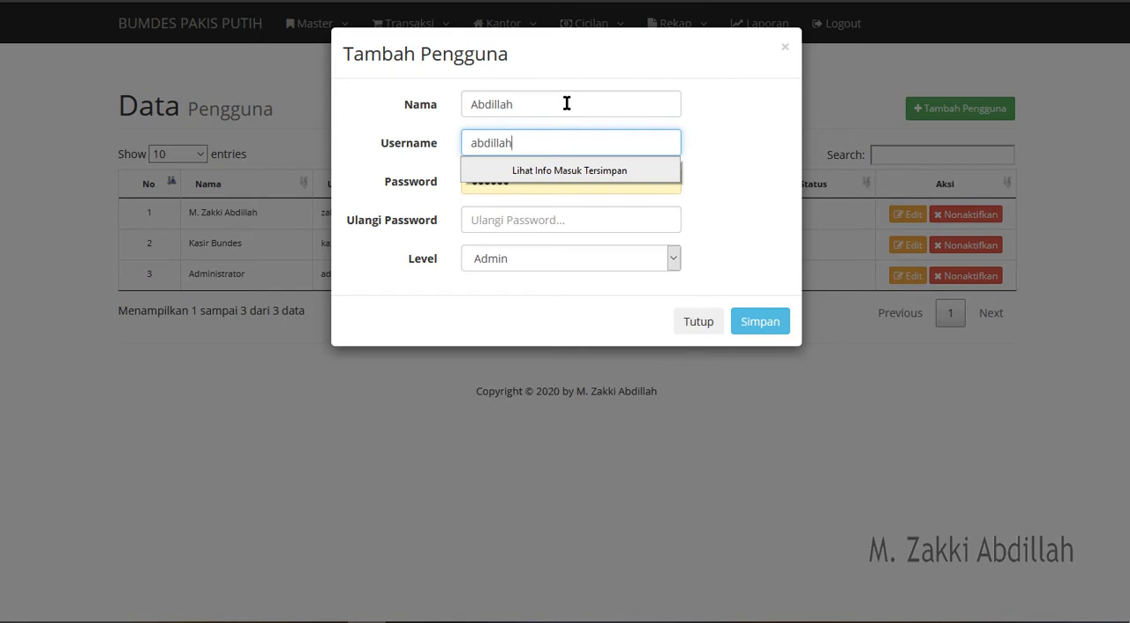
# - Enter and repeat the new user's password, set the level to Admin, and save the user
pyautogui.press('Tab')
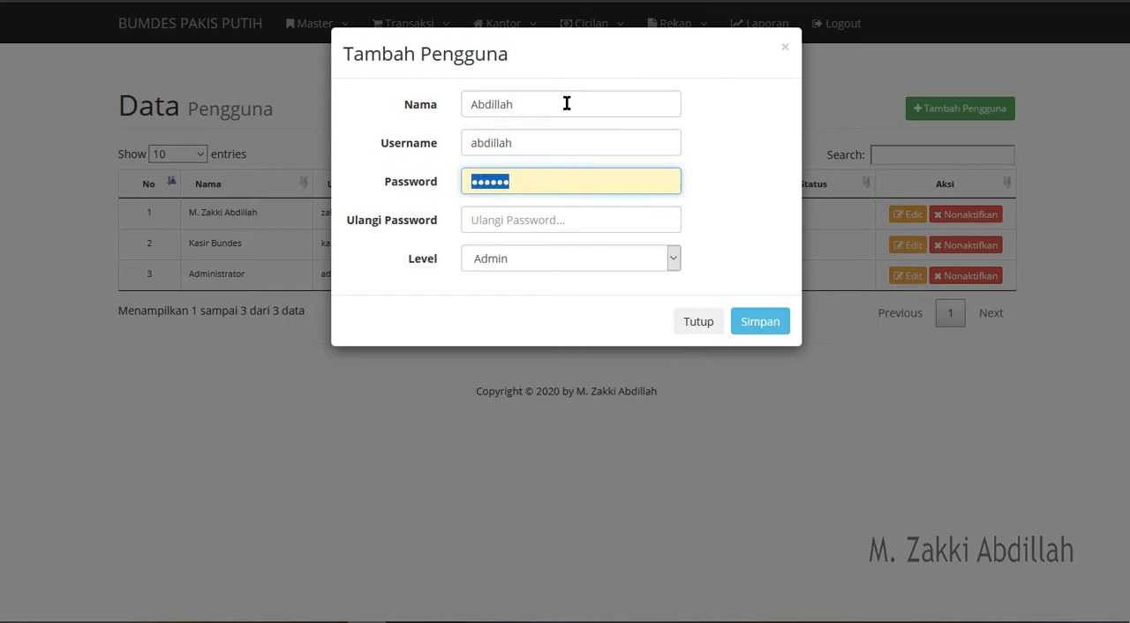
pyautogui.press('Tab')
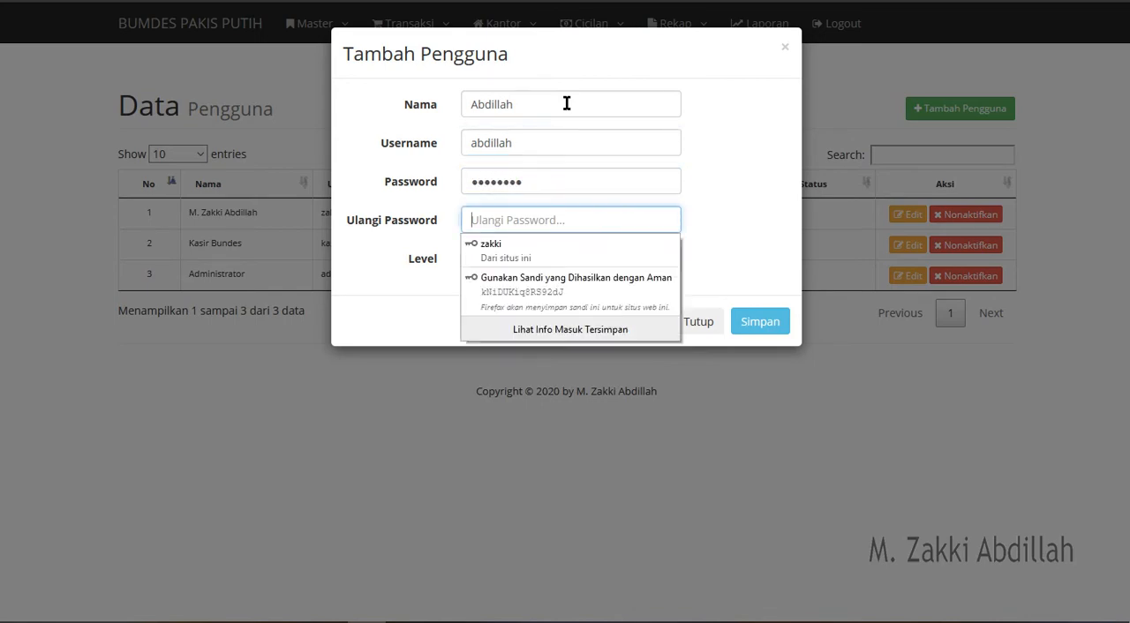
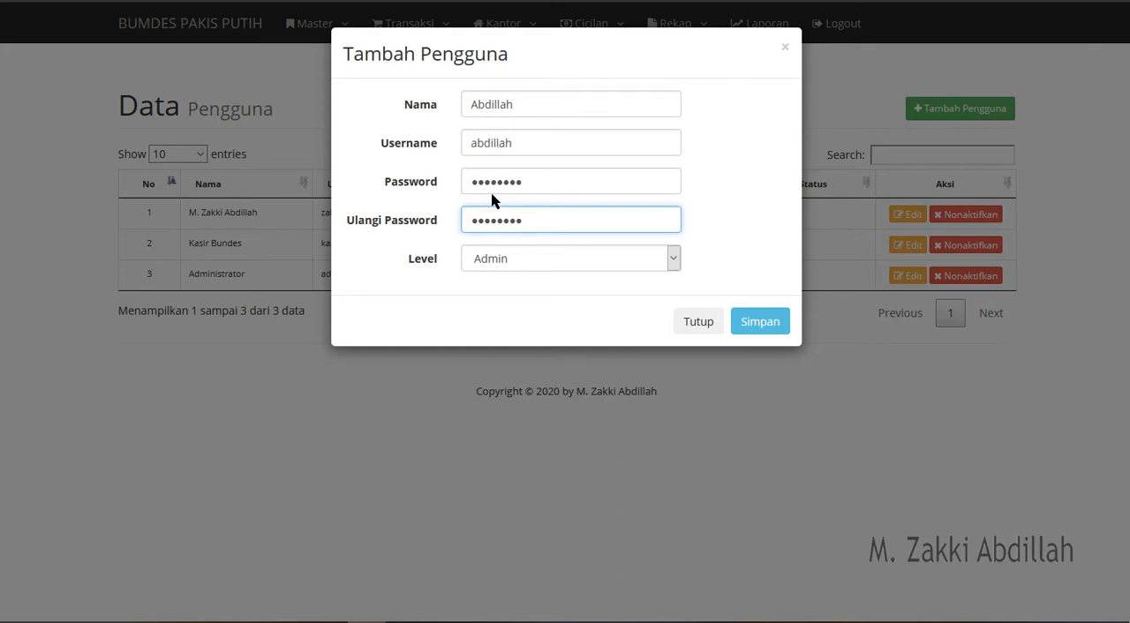
pyautogui.click(521, 264)
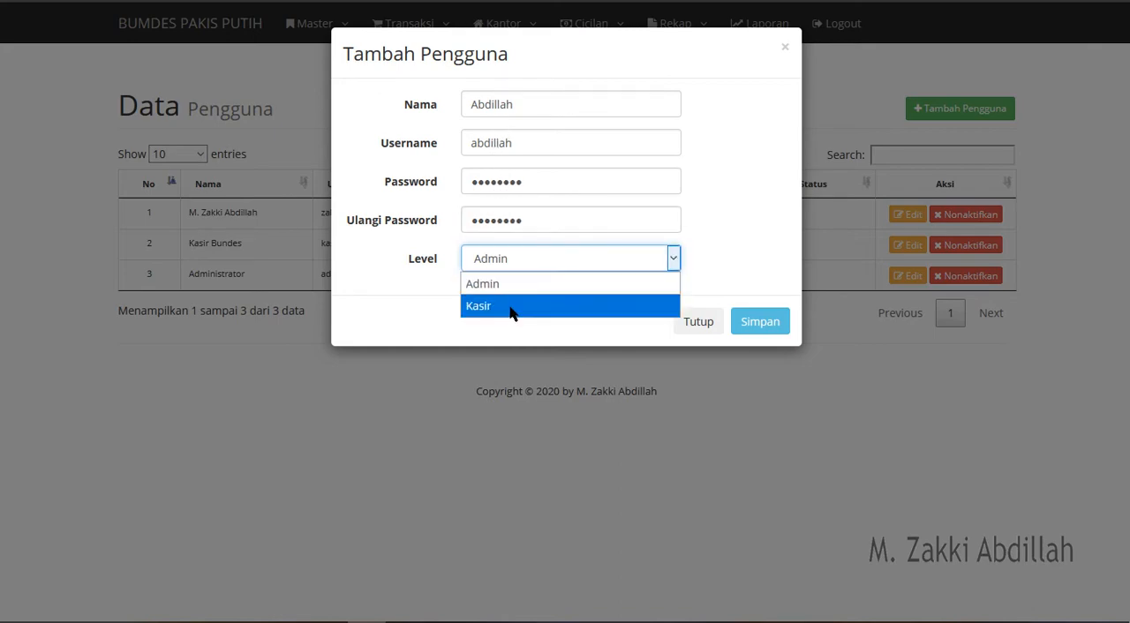
pyautogui.click(515, 286)
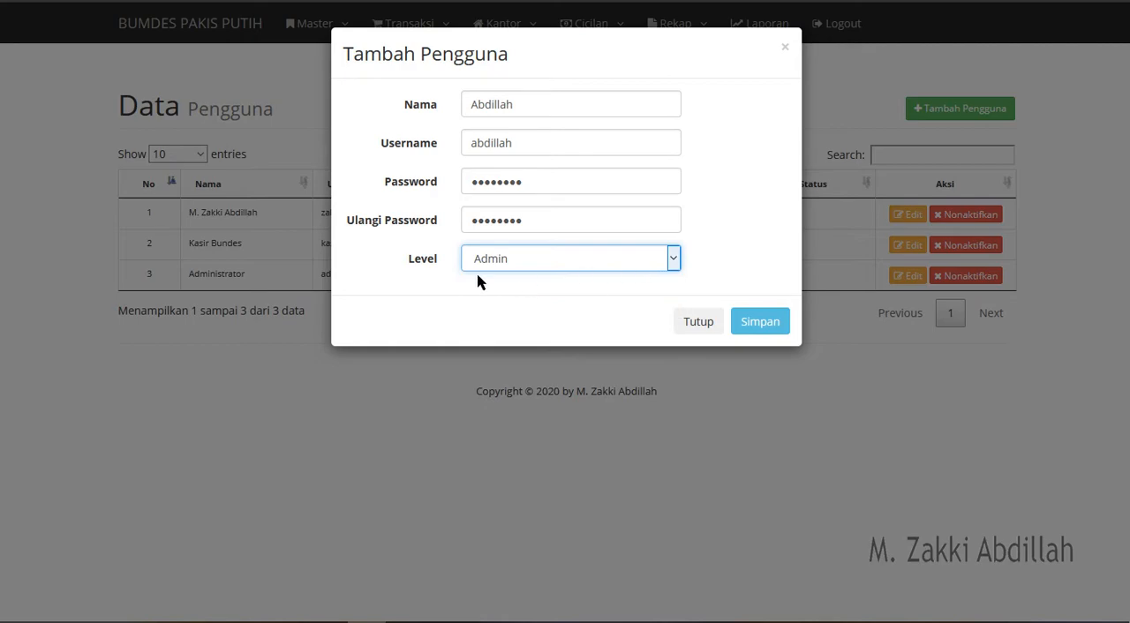
pyautogui.click(759, 323)
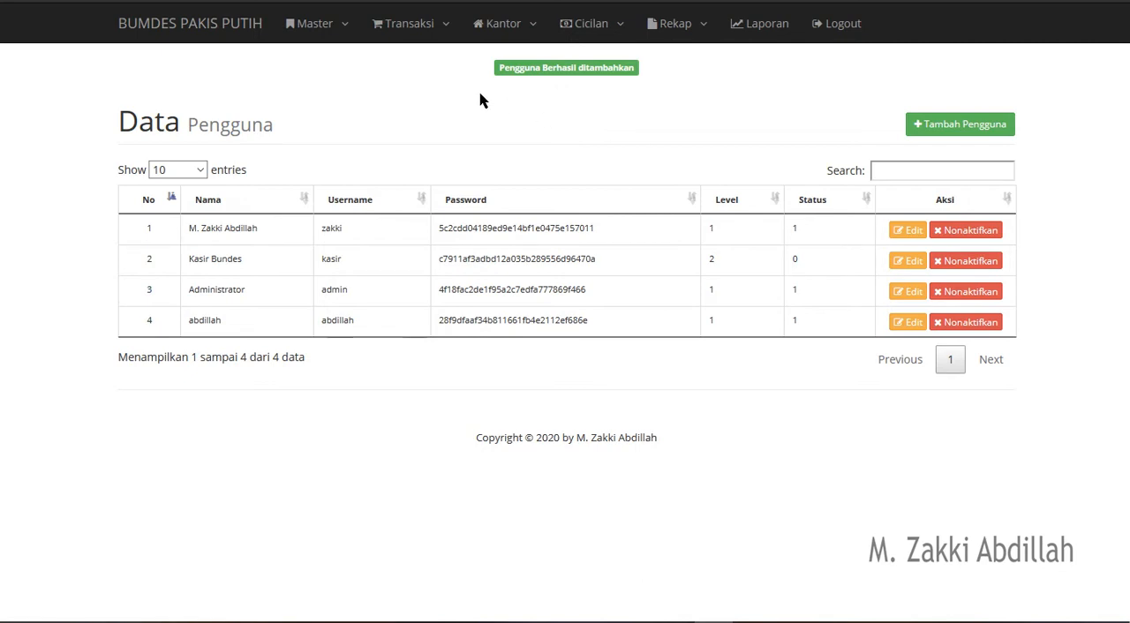
# - Add a new item category named Test in Kategori Barang
pyautogui.click(326, 36)
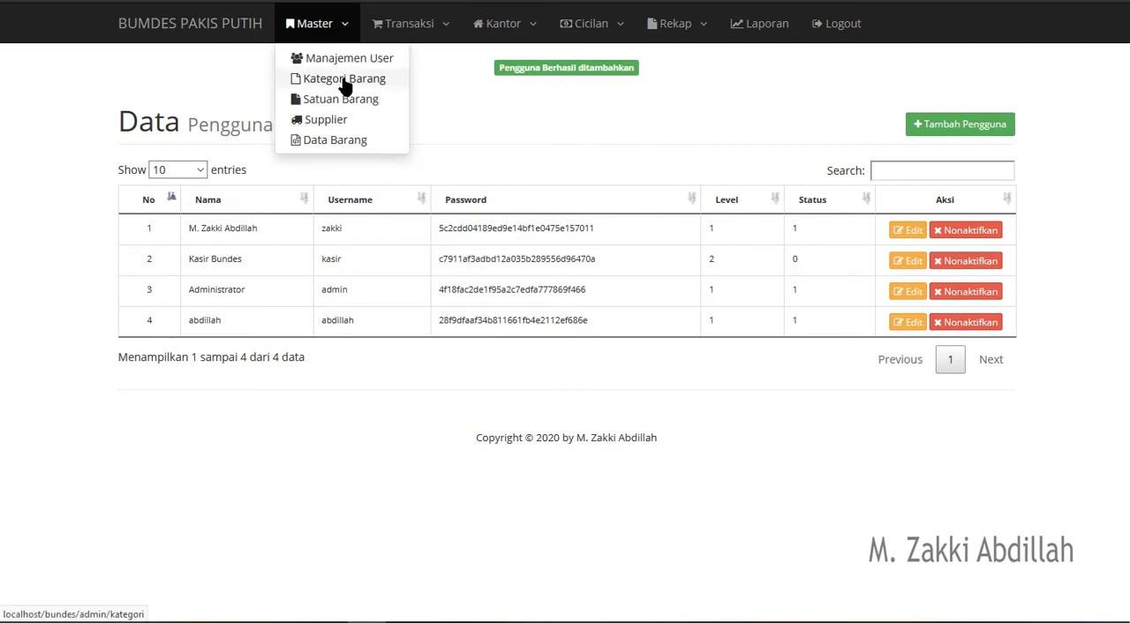
pyautogui.click(344, 81)
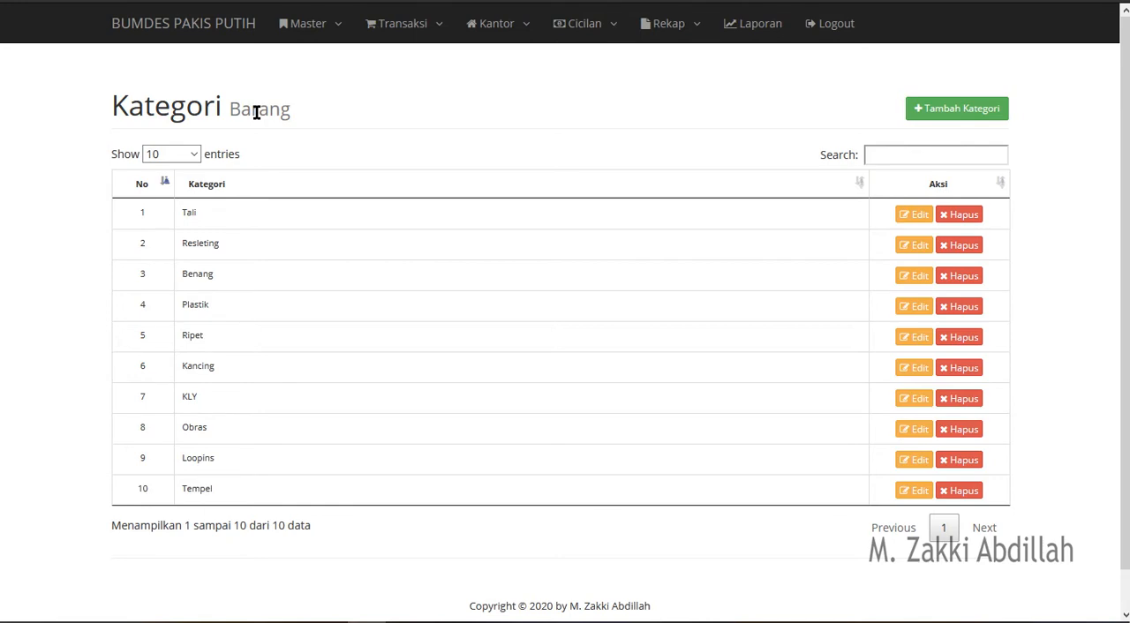
pyautogui.click(926, 121)
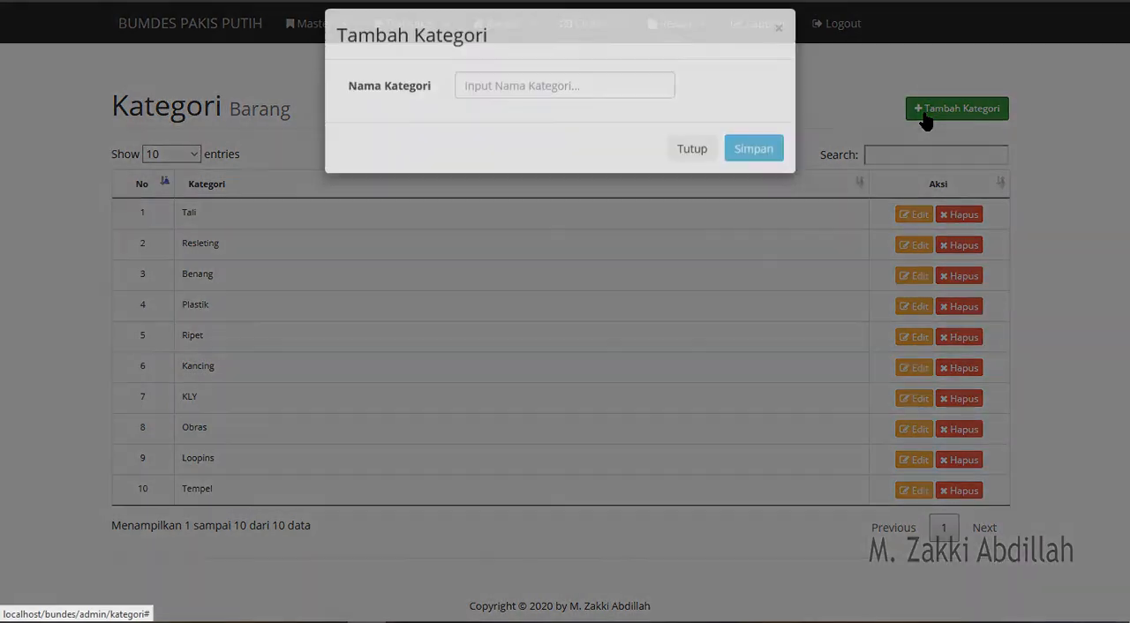
pyautogui.click(572, 114)
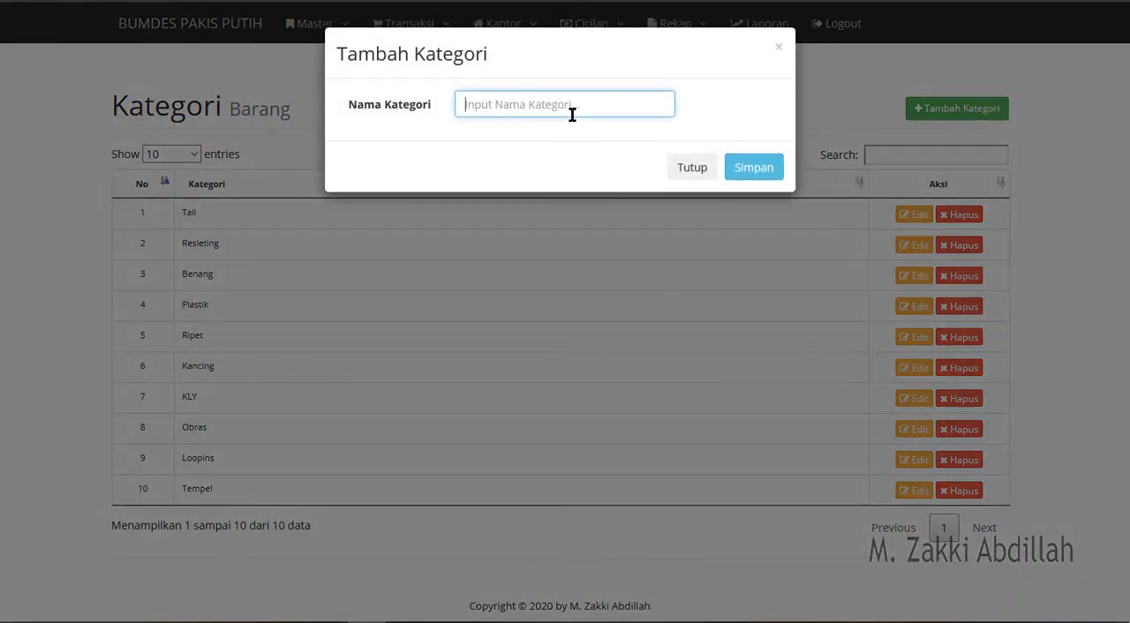
pyautogui.write('Test')
pyautogui.click(738, 168)
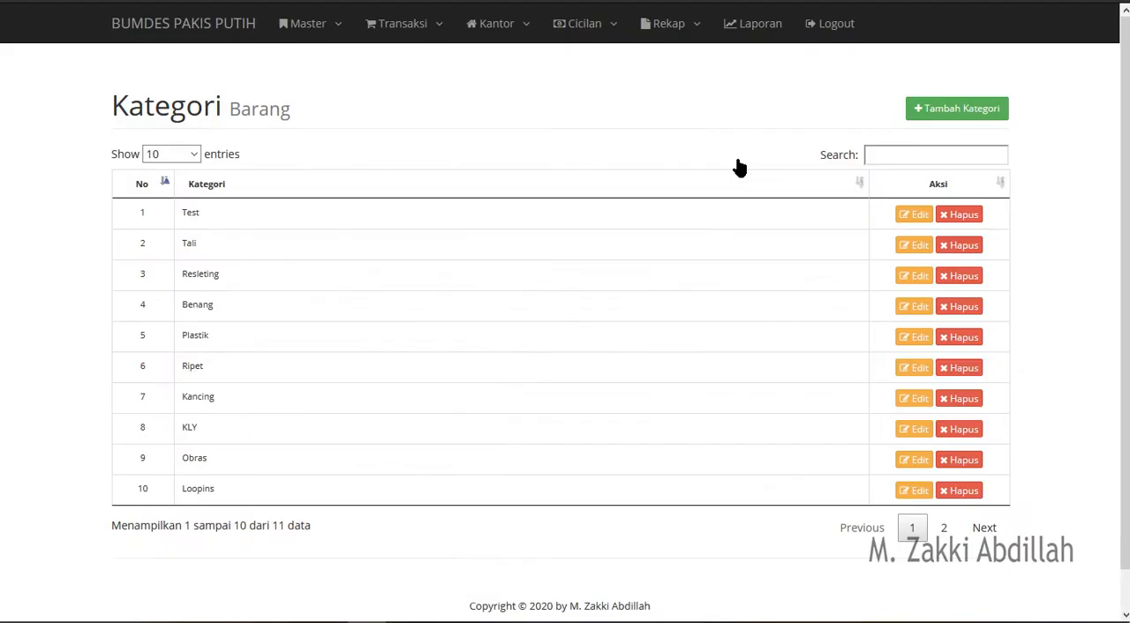
# - Rename the item category Test to Coba and save the update
pyautogui.doubleClick(189, 212)
pyautogui.click(909, 219)
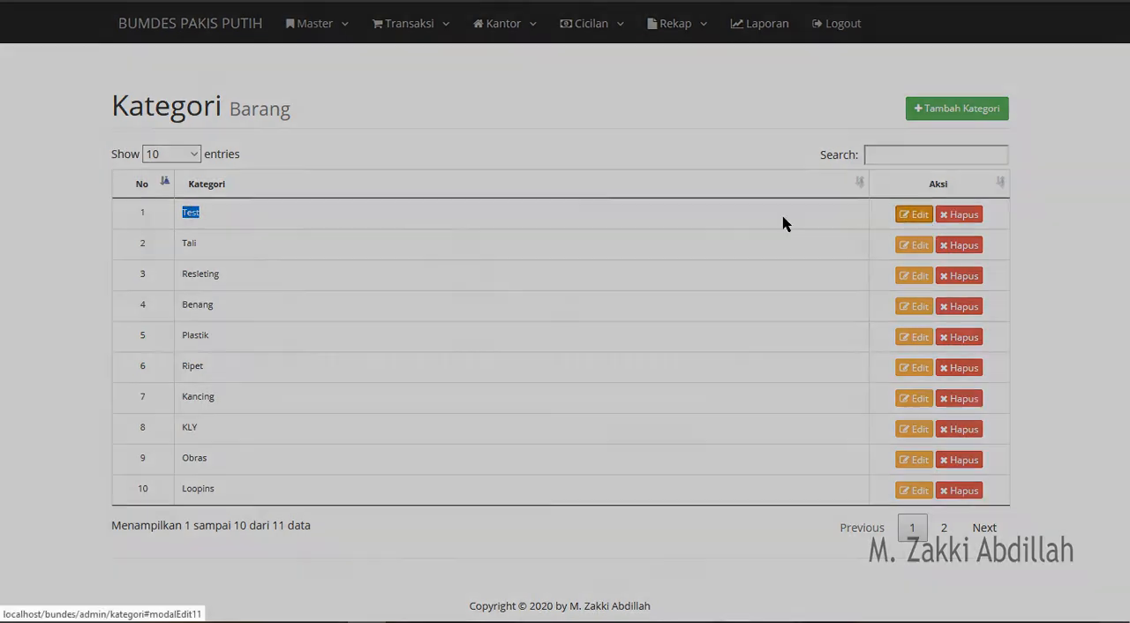
pyautogui.moveTo(499, 106); pyautogui.dragTo(407, 122)
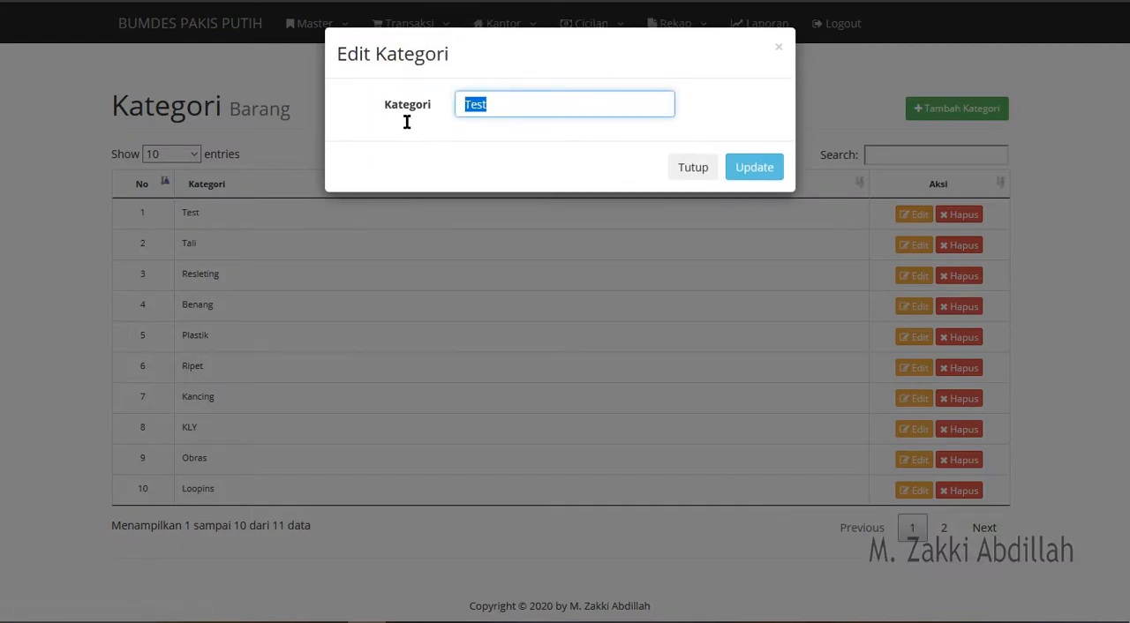
pyautogui.write('Coba')
pyautogui.click(749, 168)
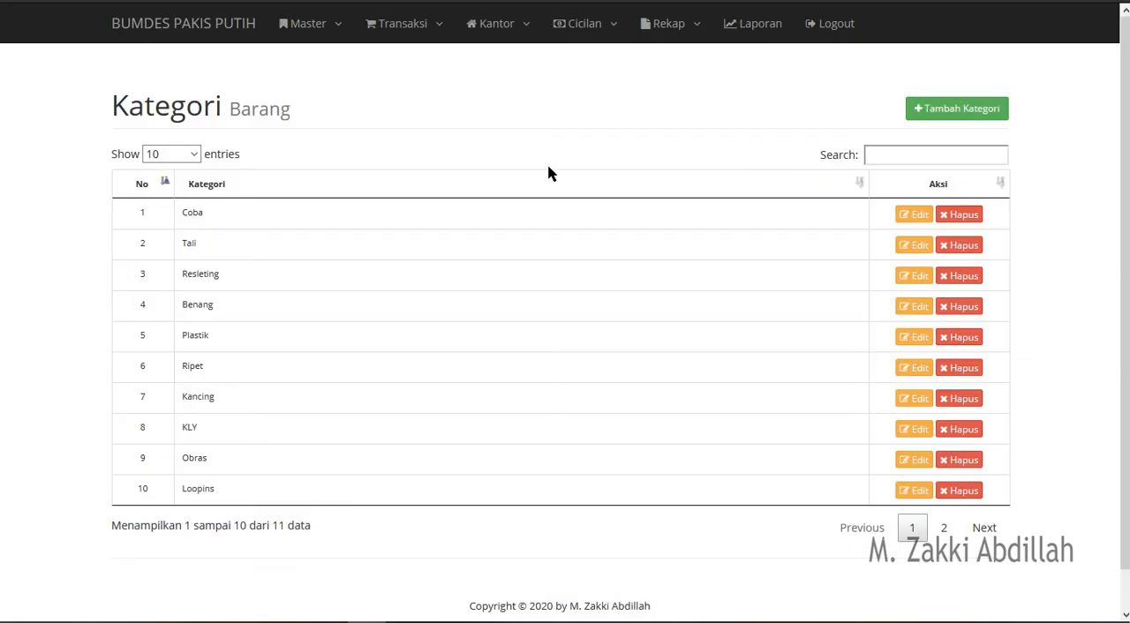
pyautogui.moveTo(208, 215); pyautogui.dragTo(175, 214)
pyautogui.click(334, 225)
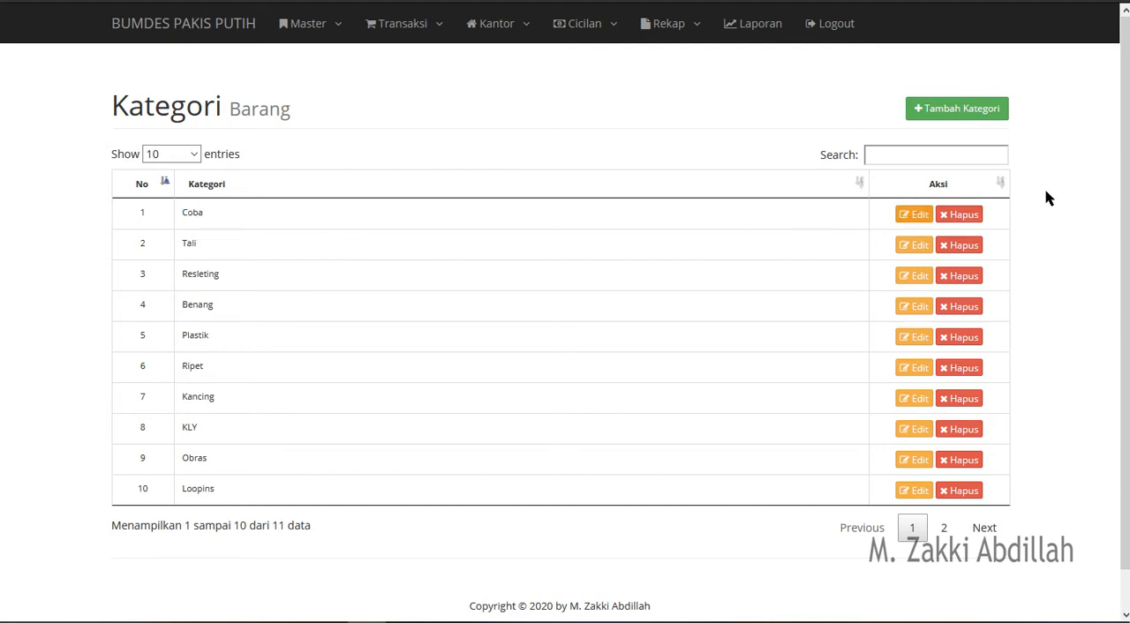
pyautogui.click(963, 216)
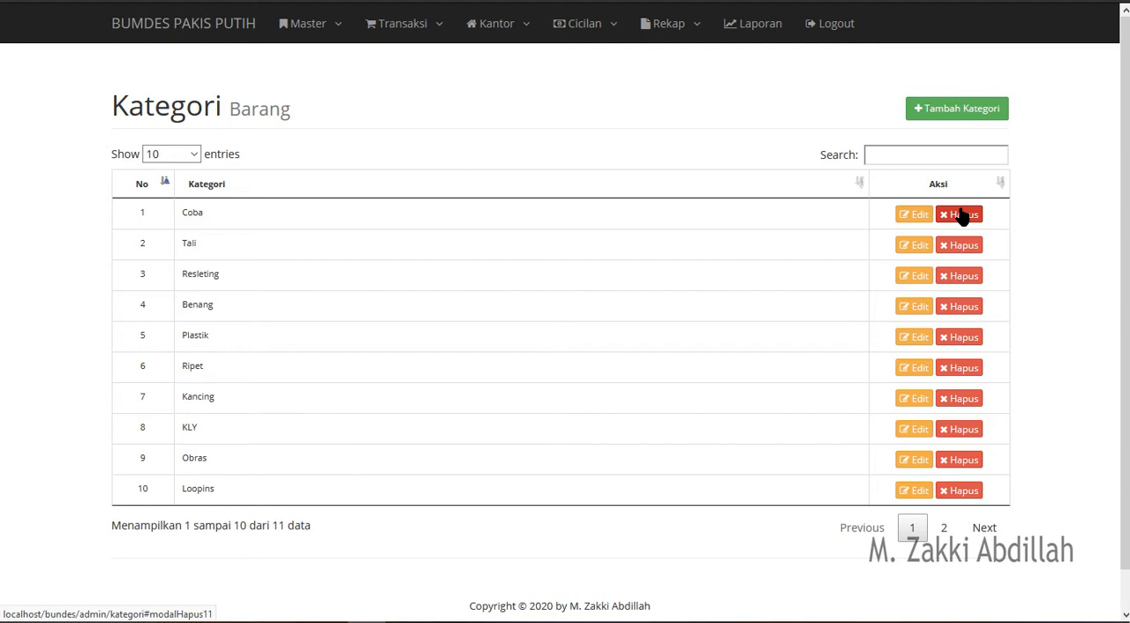
# - Add a new item unit named Bungkus in Satuan Barang and save it
pyautogui.click(323, 24)
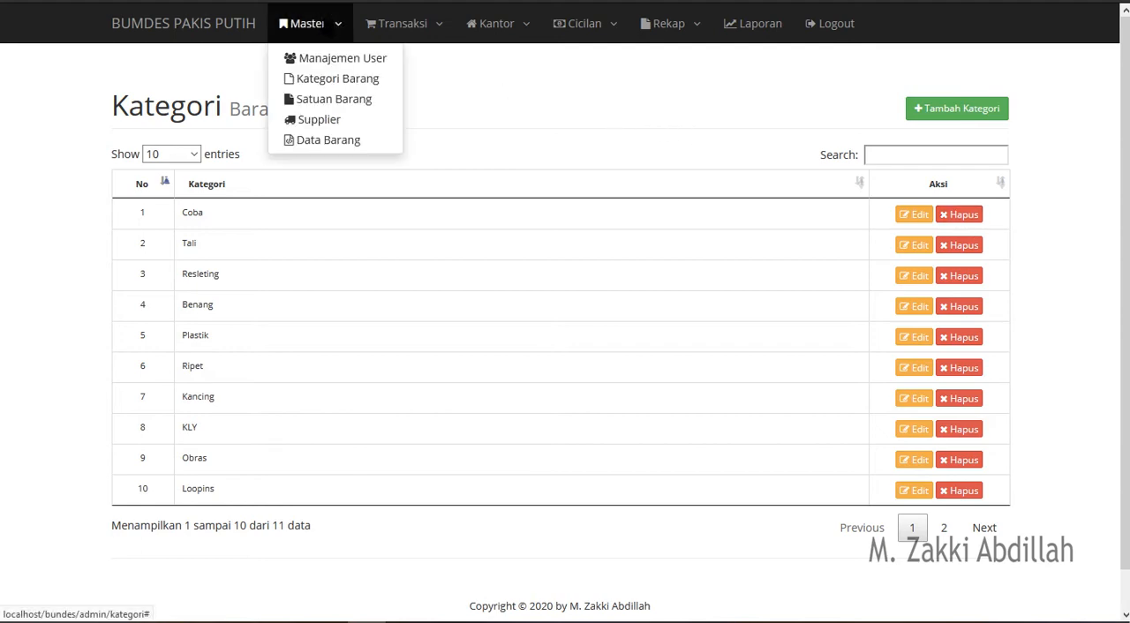
pyautogui.click(336, 100)
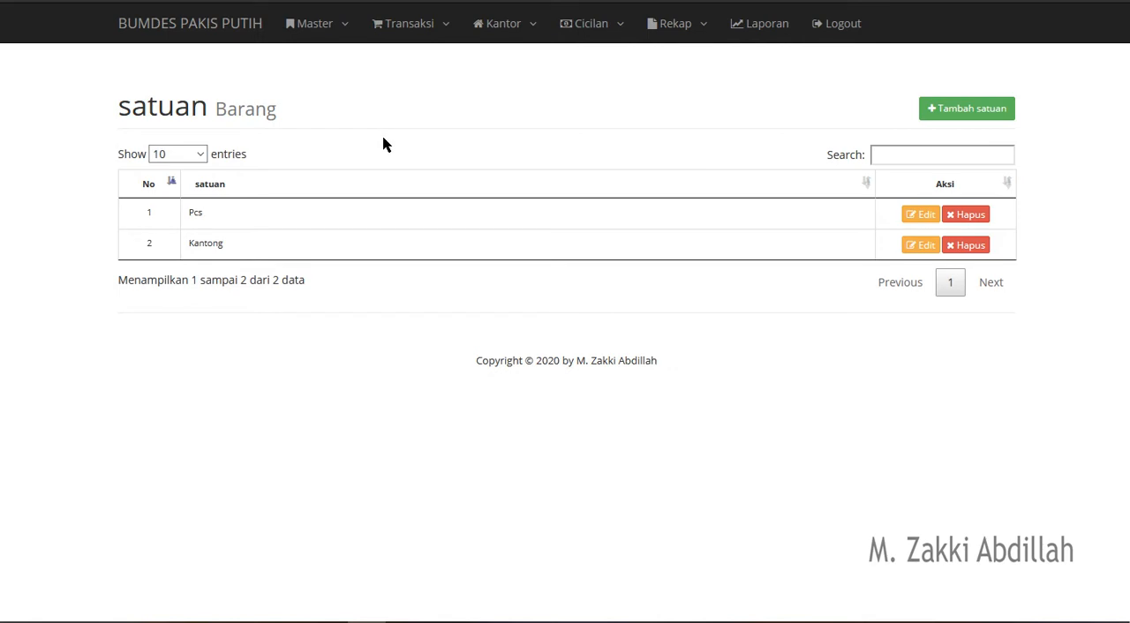
pyautogui.click(952, 114)
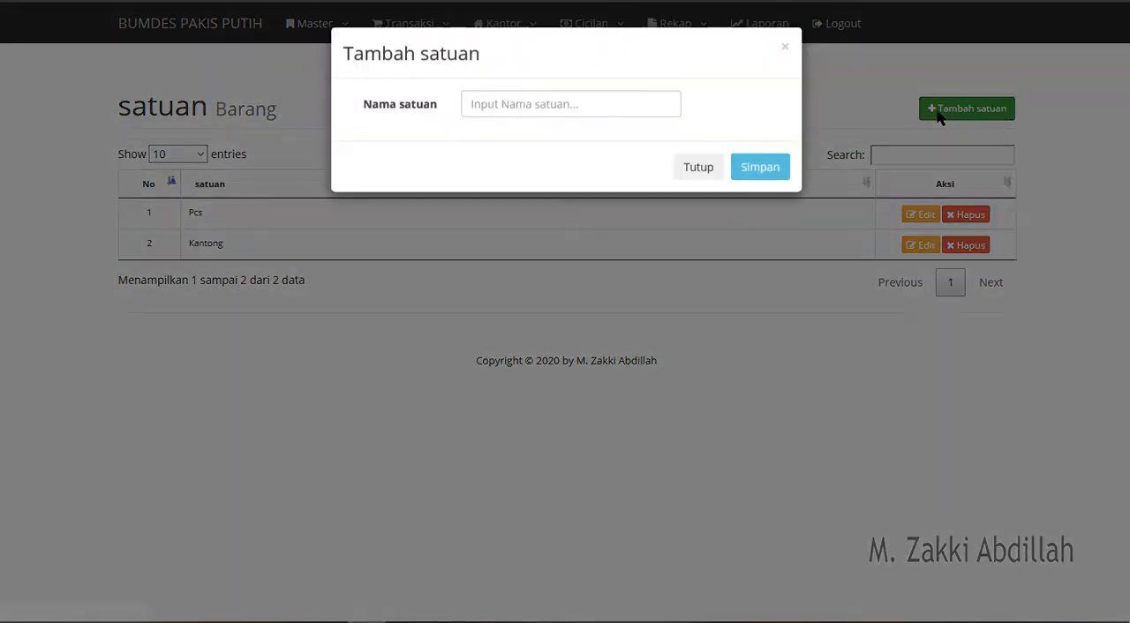
pyautogui.click(533, 104)
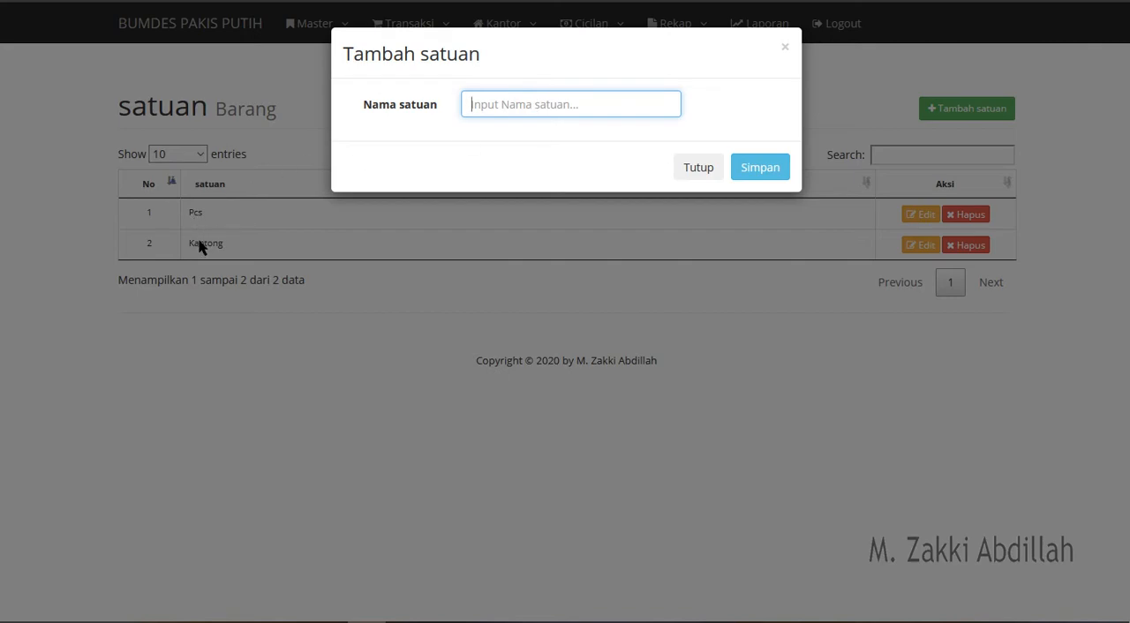
pyautogui.write('Bungkus')
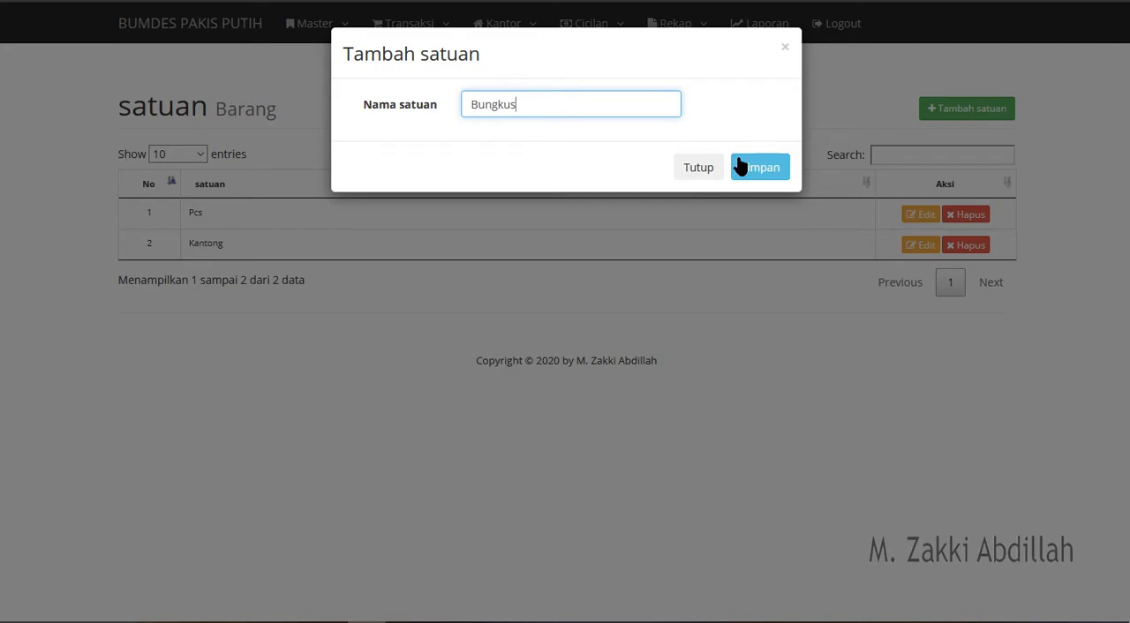
pyautogui.click(768, 173)
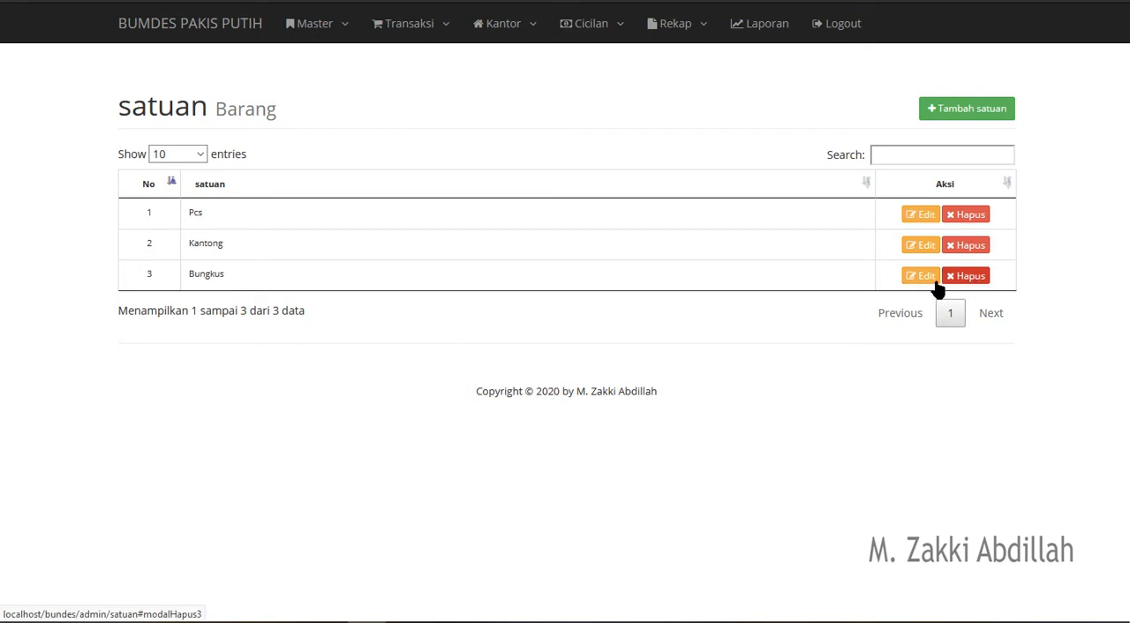
# - Add a new supplier in the Supplier master data with the supplier's name, address and phone number, and save it
pyautogui.click(336, 28)
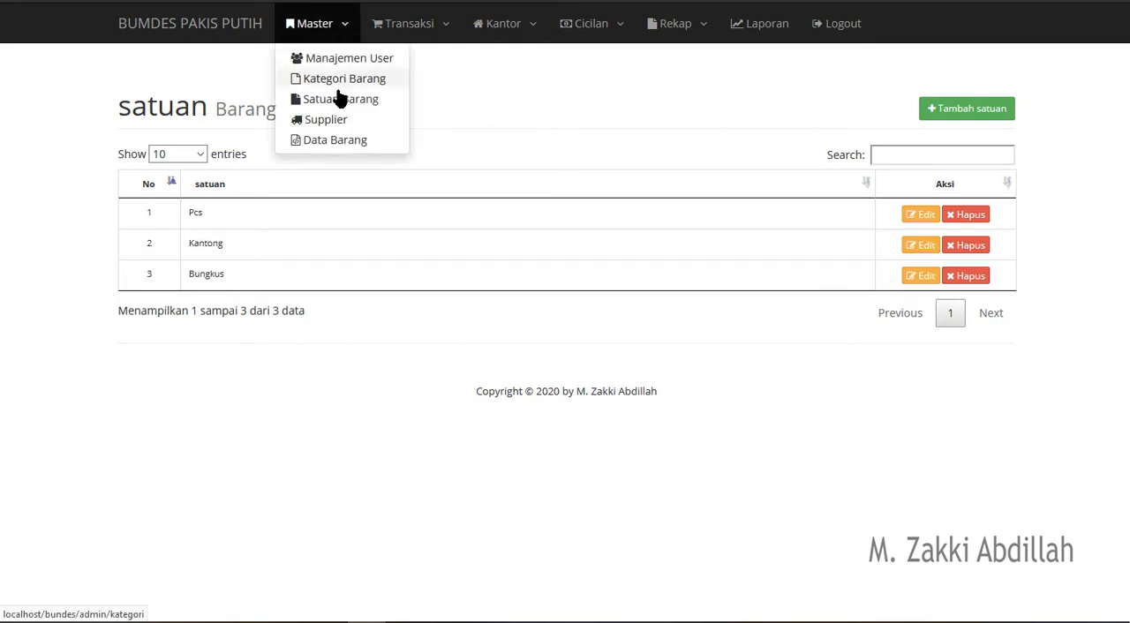
pyautogui.click(326, 120)
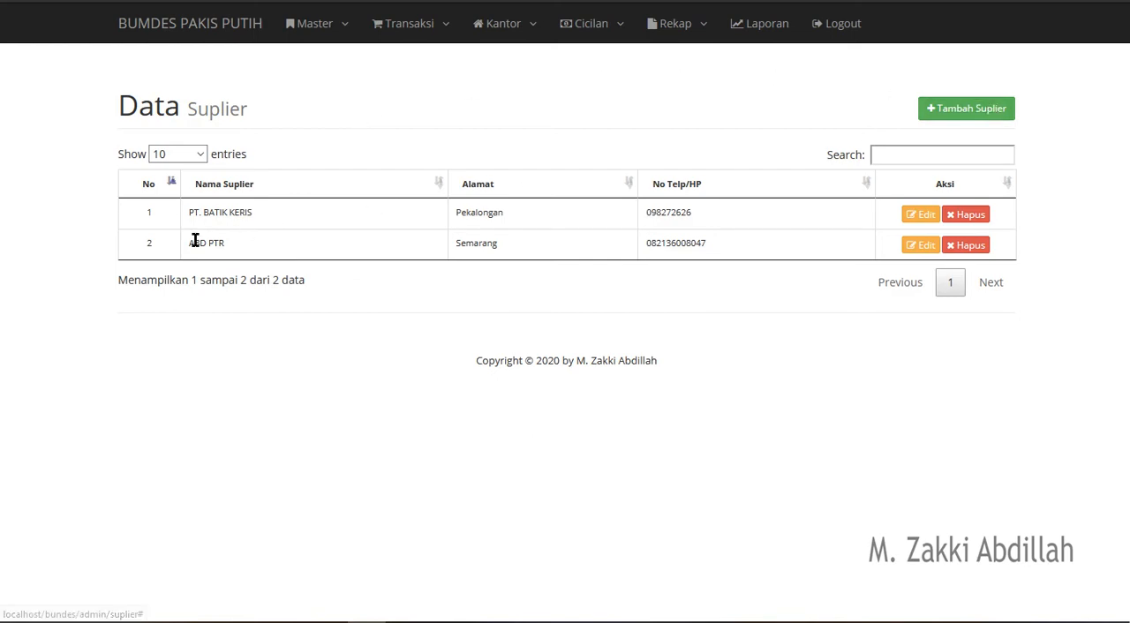
pyautogui.click(945, 115)
pyautogui.click(511, 107)
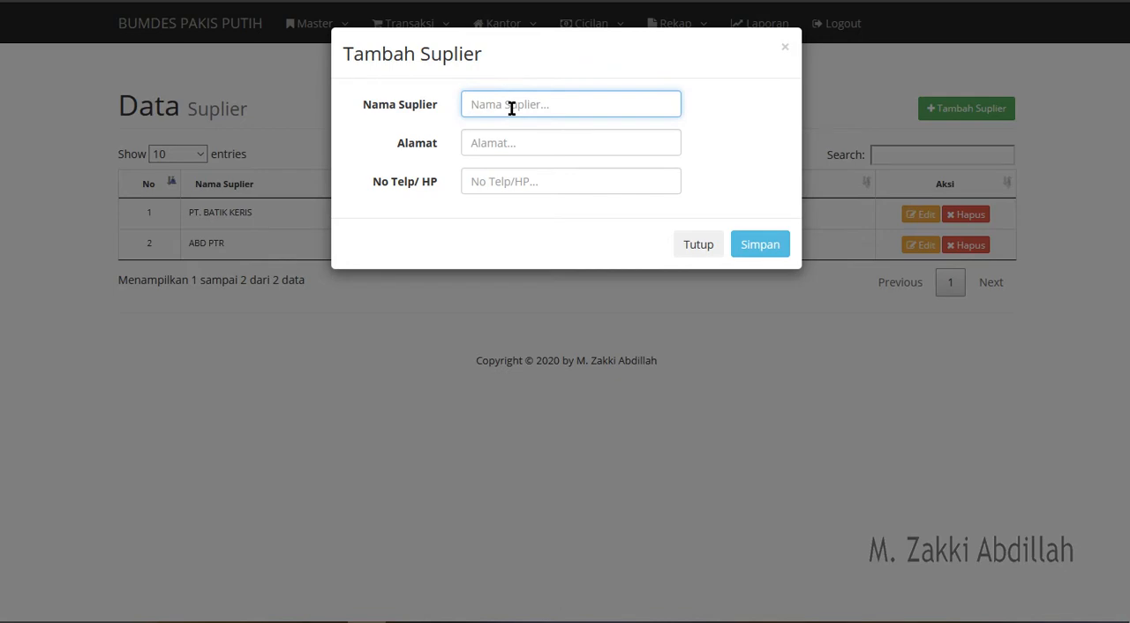
pyautogui.write('Zakki')
pyautogui.press('Tab')
pyautogui.write('Semarang')
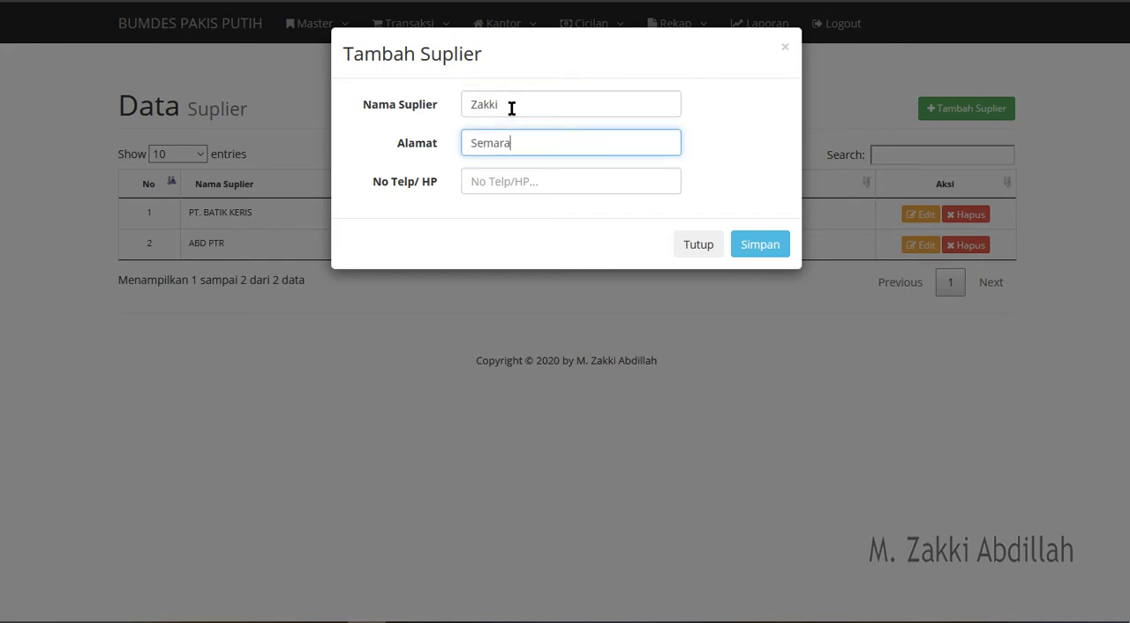
pyautogui.press('Tab')
pyautogui.write('081')
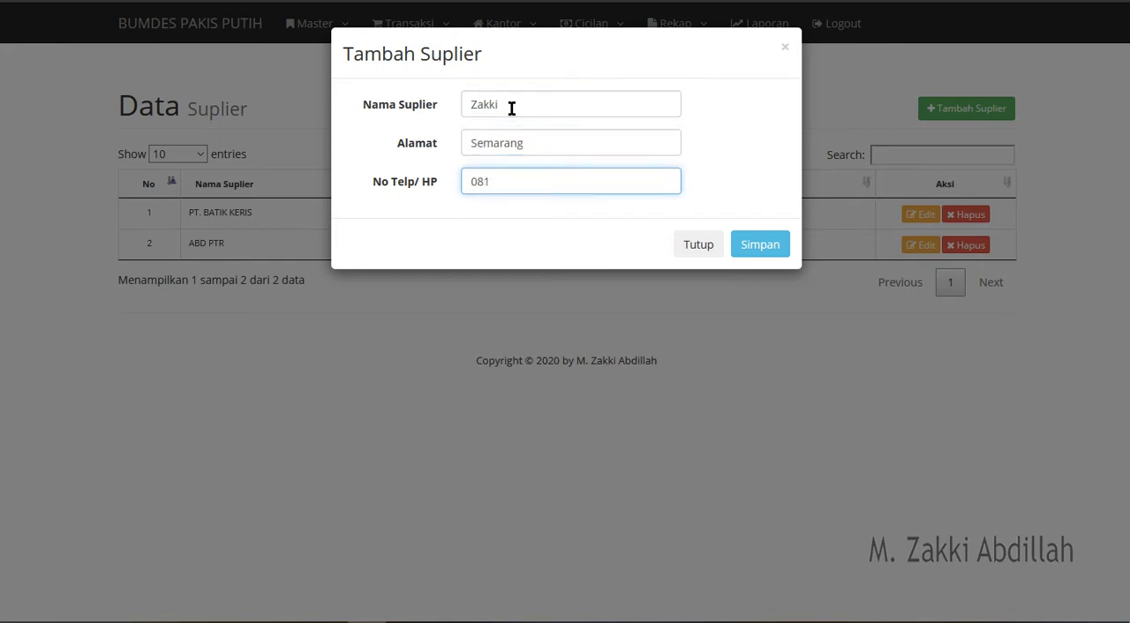
pyautogui.write('2345678')
pyautogui.click(751, 252)
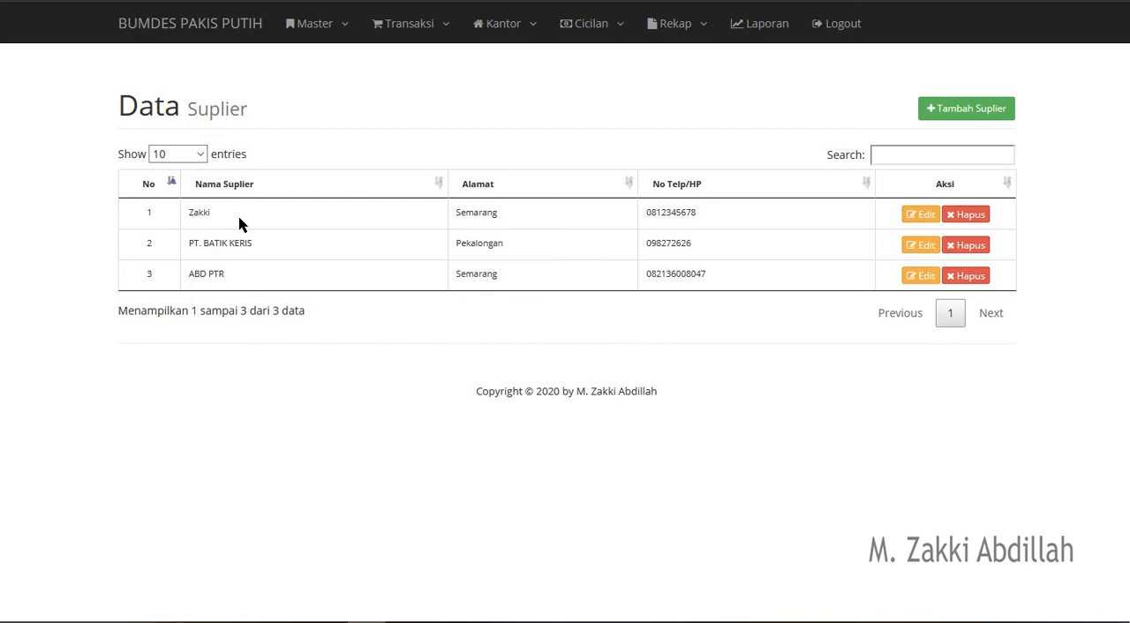
# - Start a new item in Data Barang named Sepatu and assign it to the Coba category
pyautogui.click(335, 28)
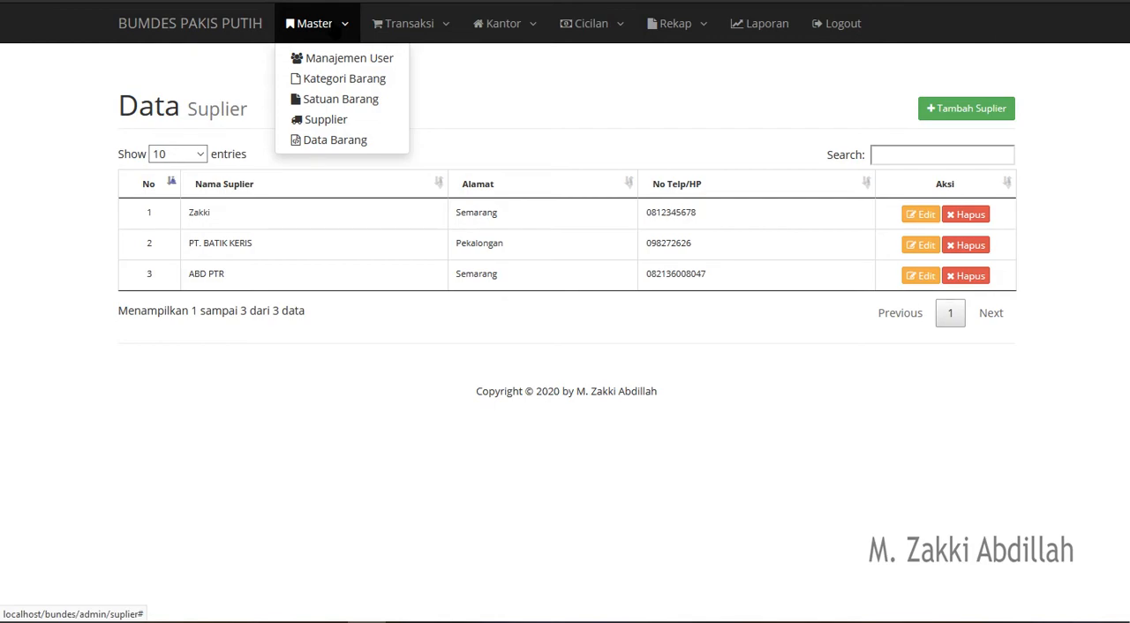
pyautogui.click(346, 141)
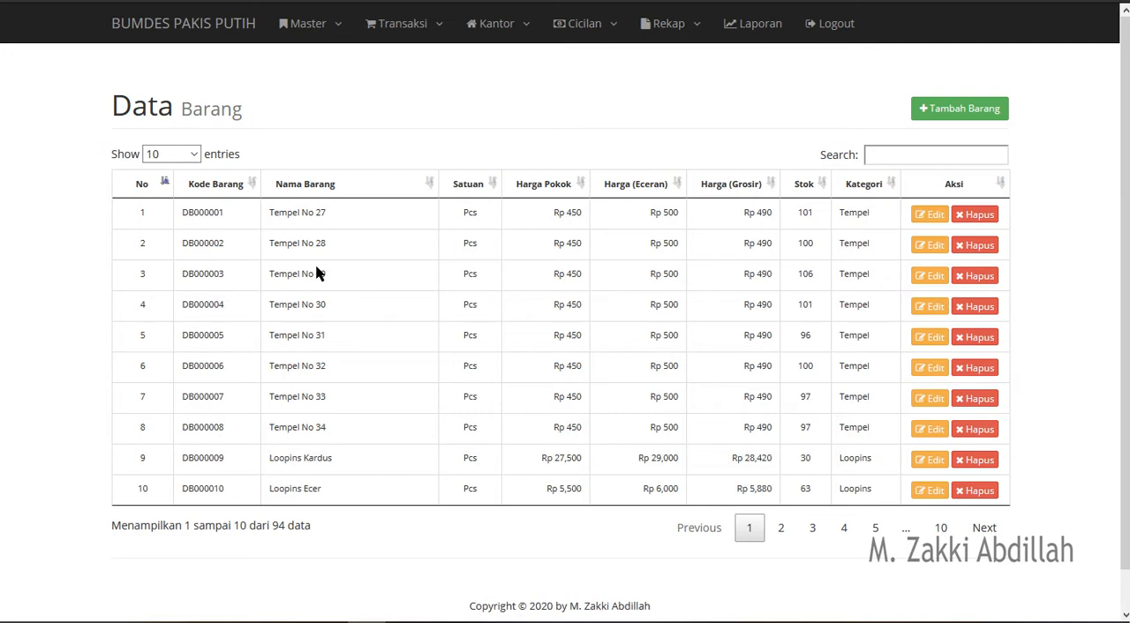
pyautogui.click(938, 109)
pyautogui.click(582, 110)
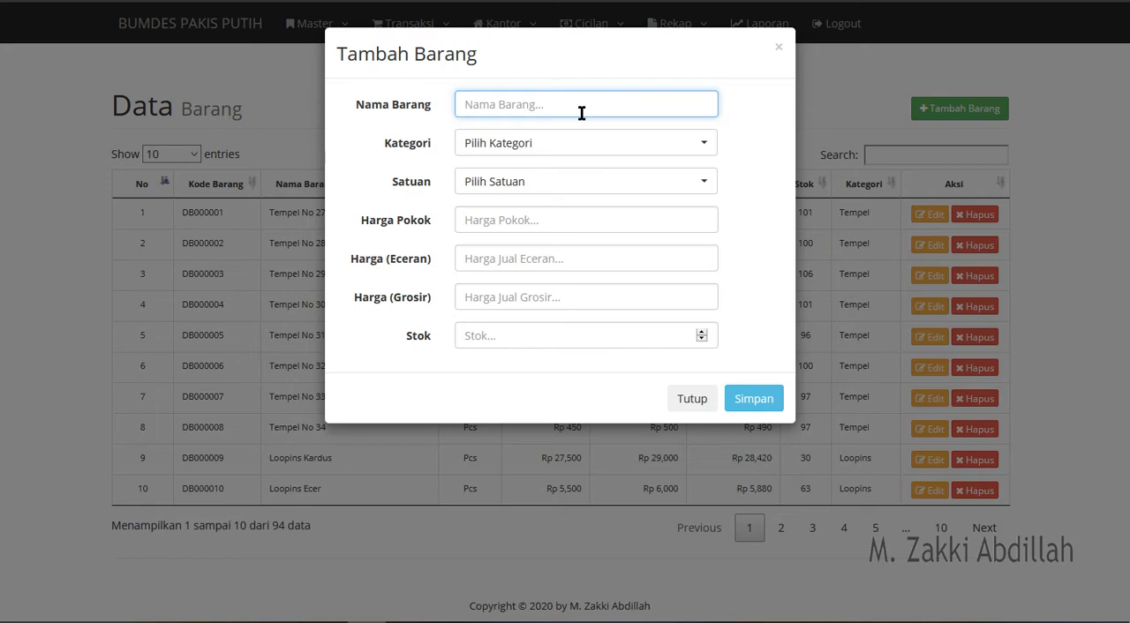
pyautogui.write('Sepatu')
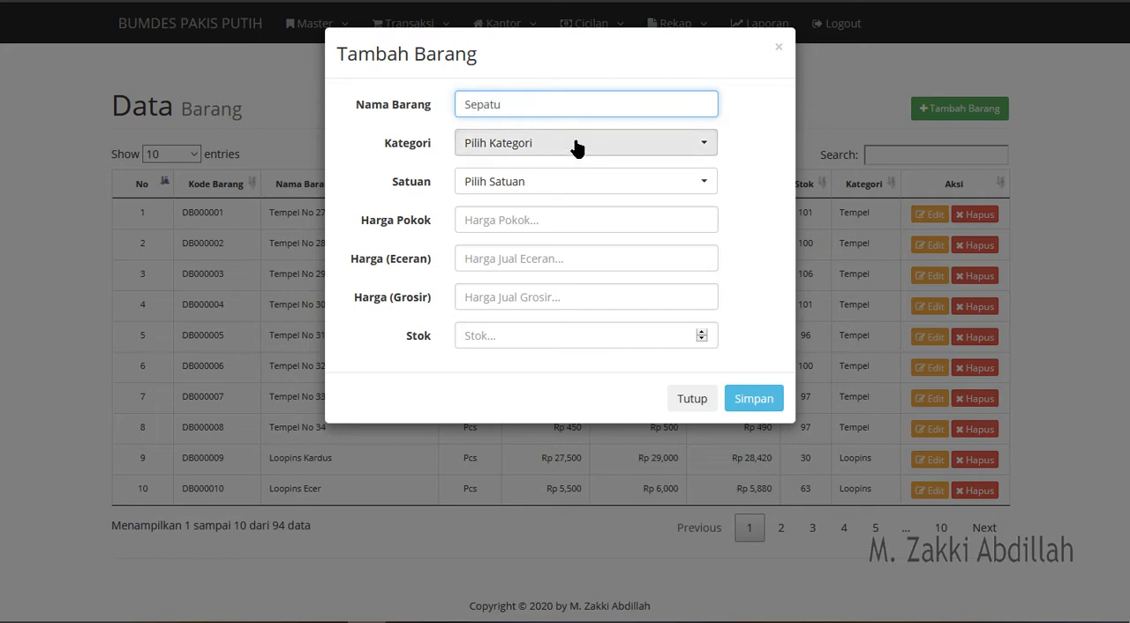
pyautogui.click(575, 143)
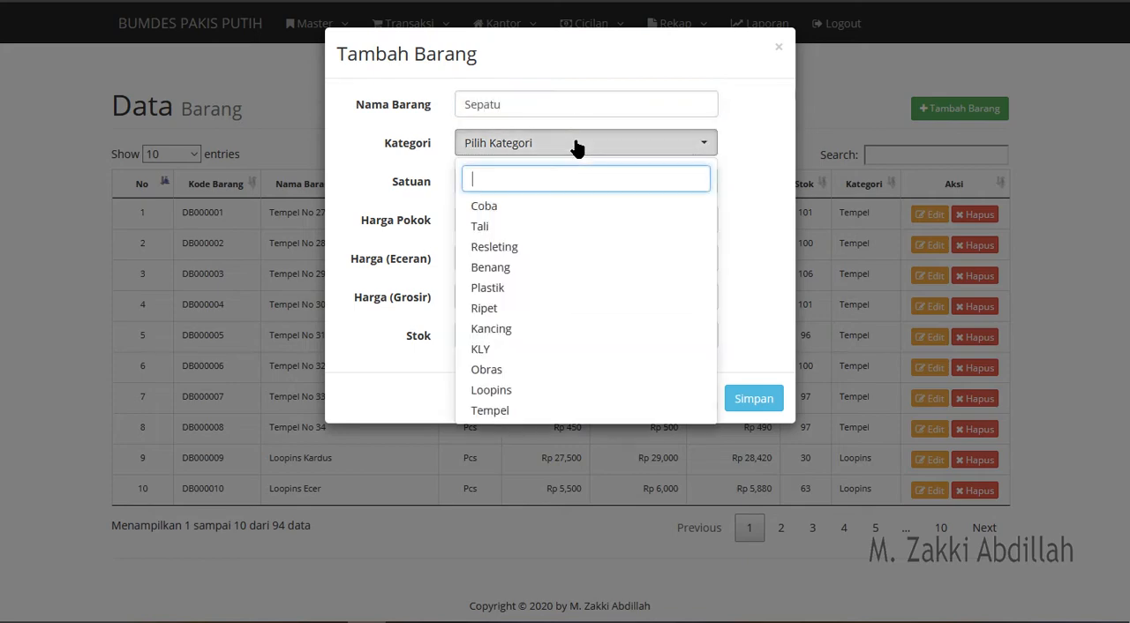
pyautogui.click(483, 206)
# - Change the new item's name to Rokok and choose Bungkus as its unit
pyautogui.click(536, 195)
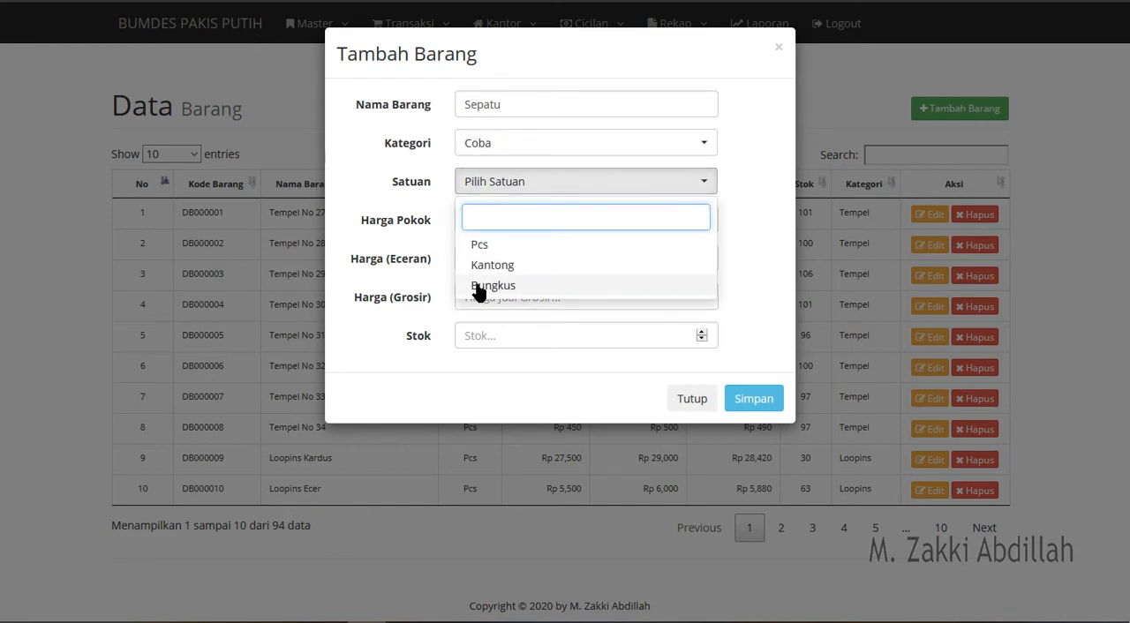
pyautogui.doubleClick(514, 105)
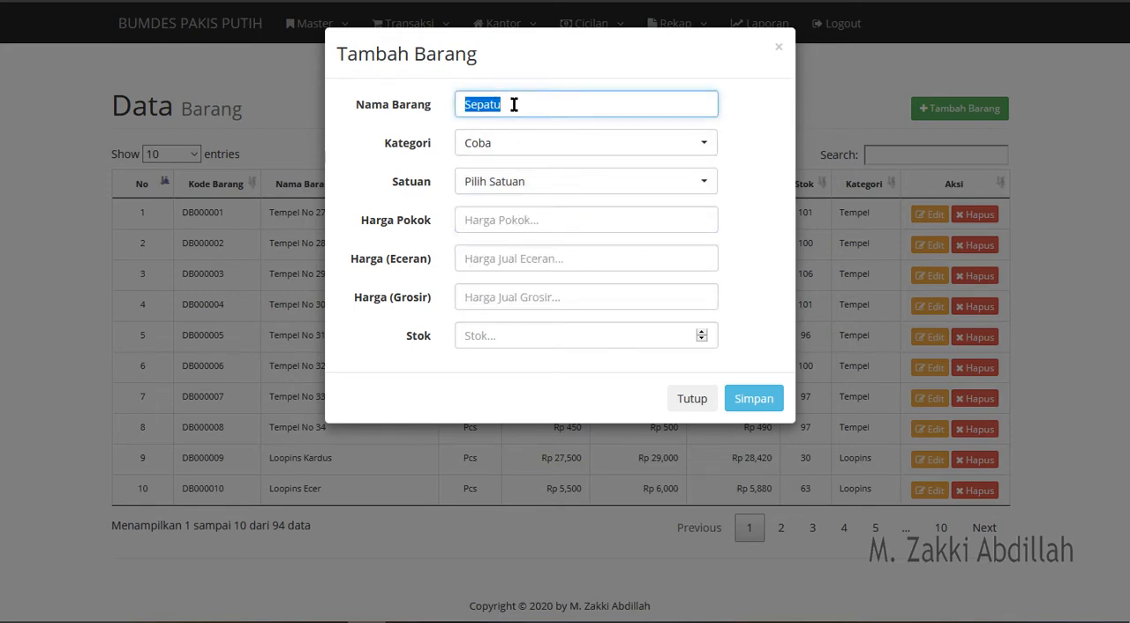
pyautogui.write('Rokok')
pyautogui.click(534, 183)
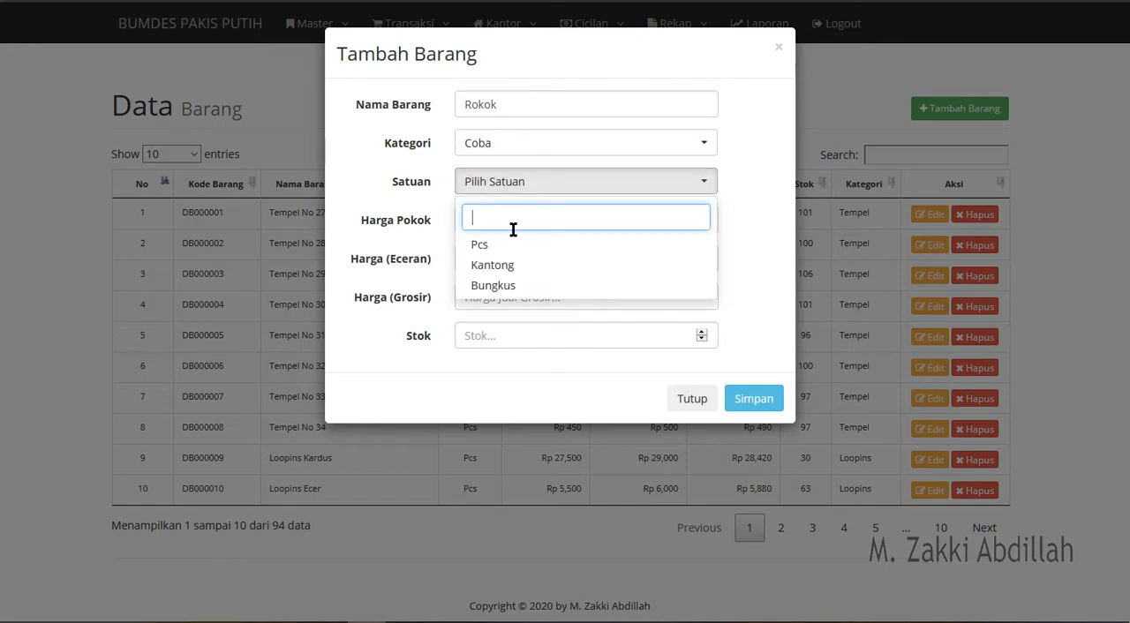
pyautogui.click(511, 287)
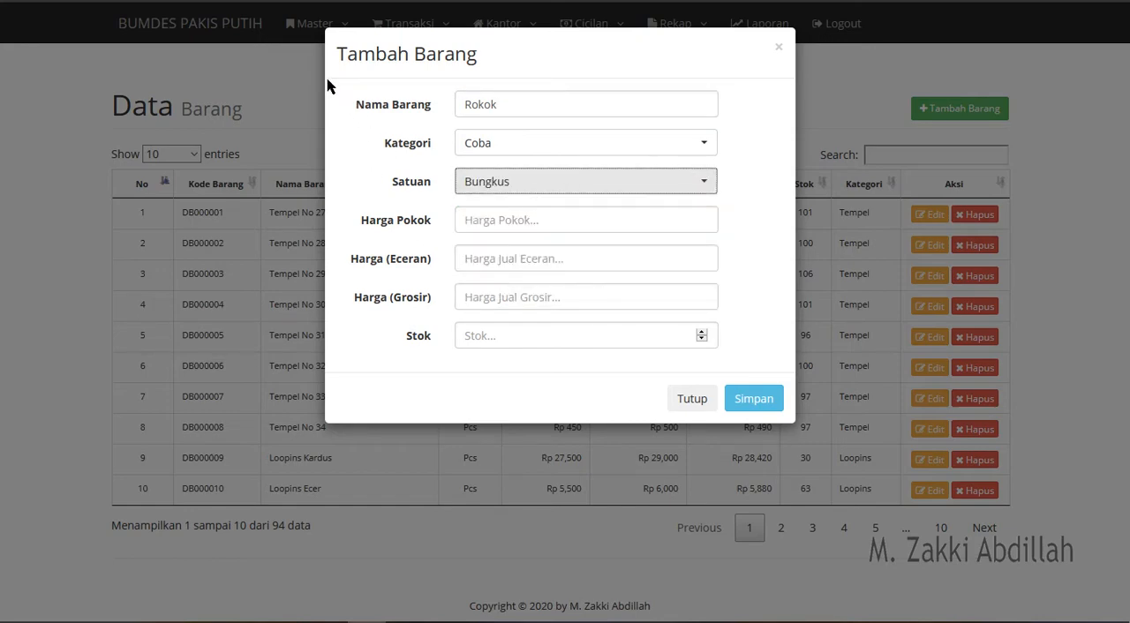
# - Set Harga Pokok to 20,000, Harga (Eceran) to 25,000, Harga (Grosir) to 23,000 and Stok to 20, and save the item
pyautogui.click(508, 220)
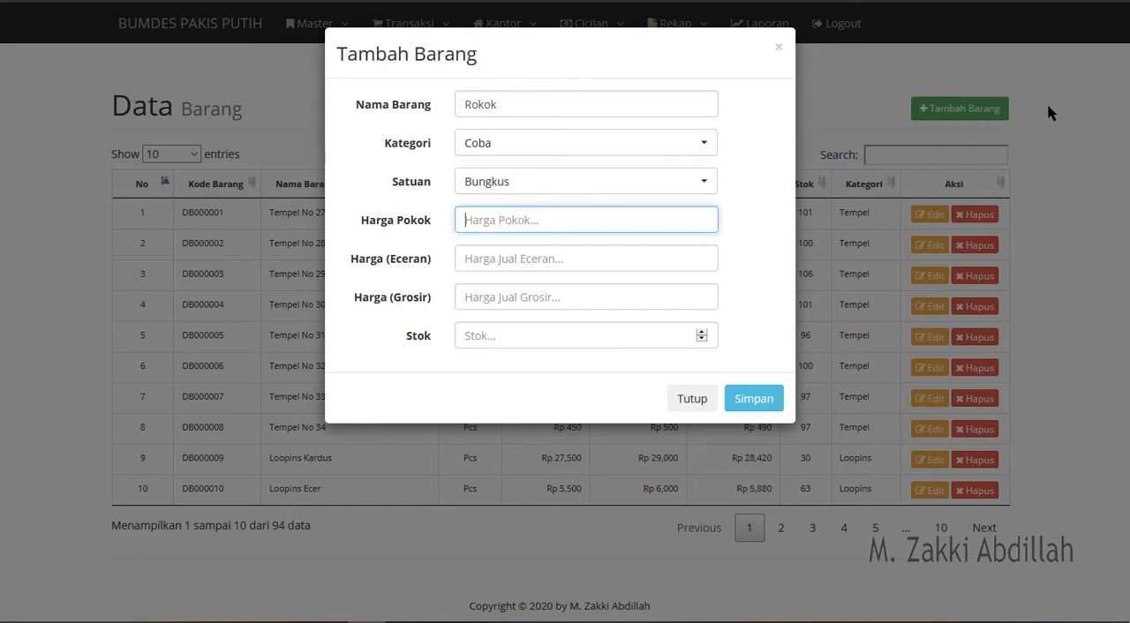
pyautogui.write('200000')
pyautogui.click(560, 258)
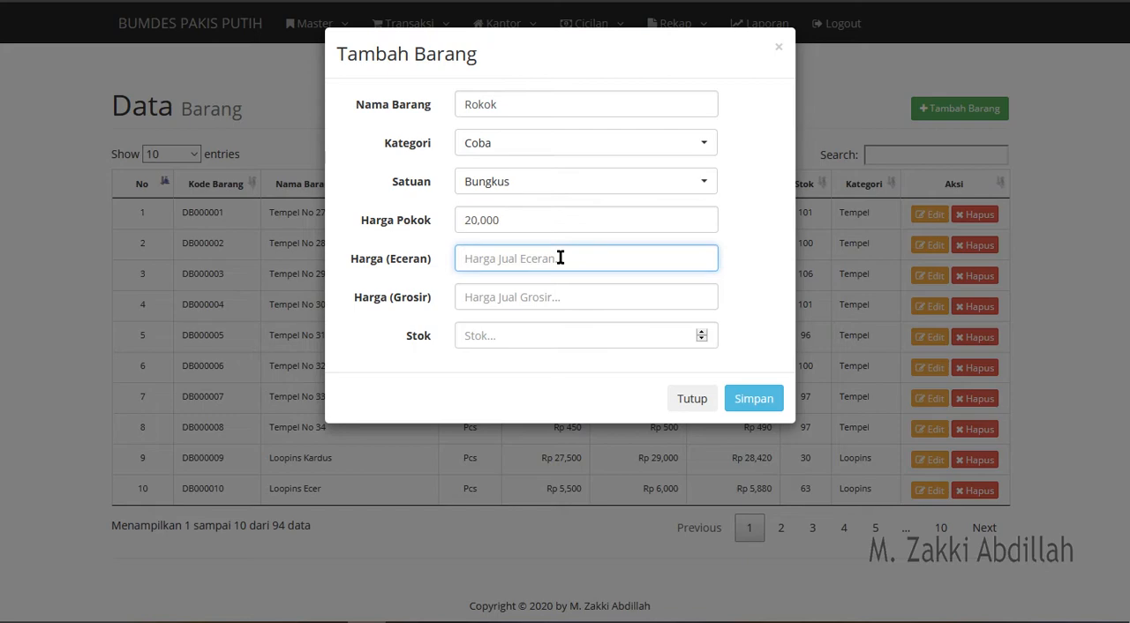
pyautogui.write('250000')
pyautogui.click(508, 301)
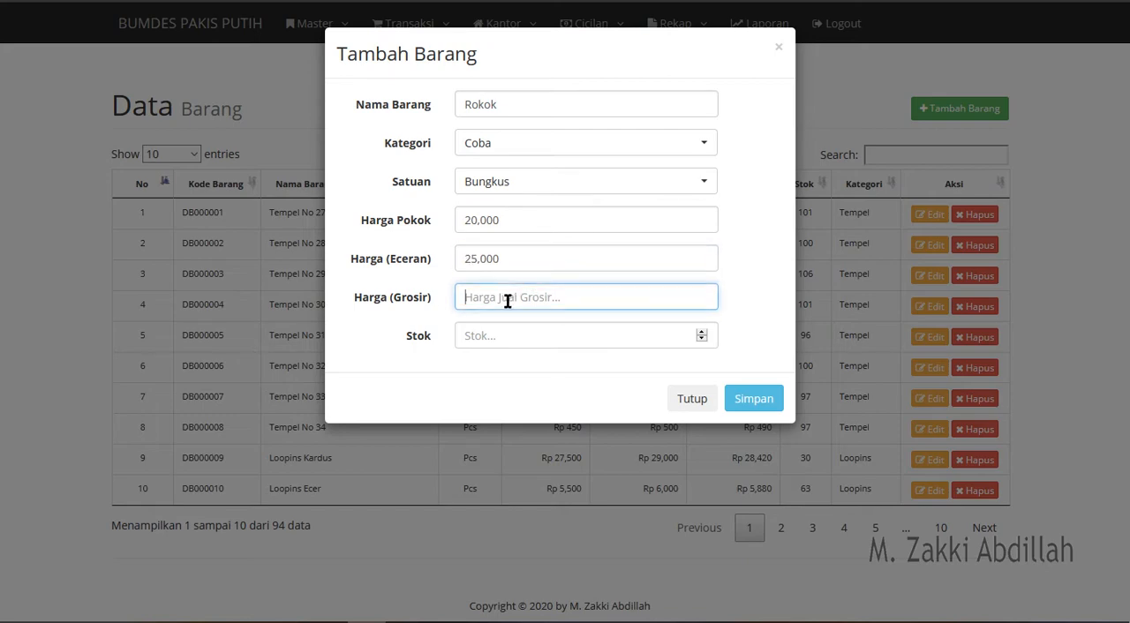
pyautogui.write('230000')
pyautogui.click(500, 338)
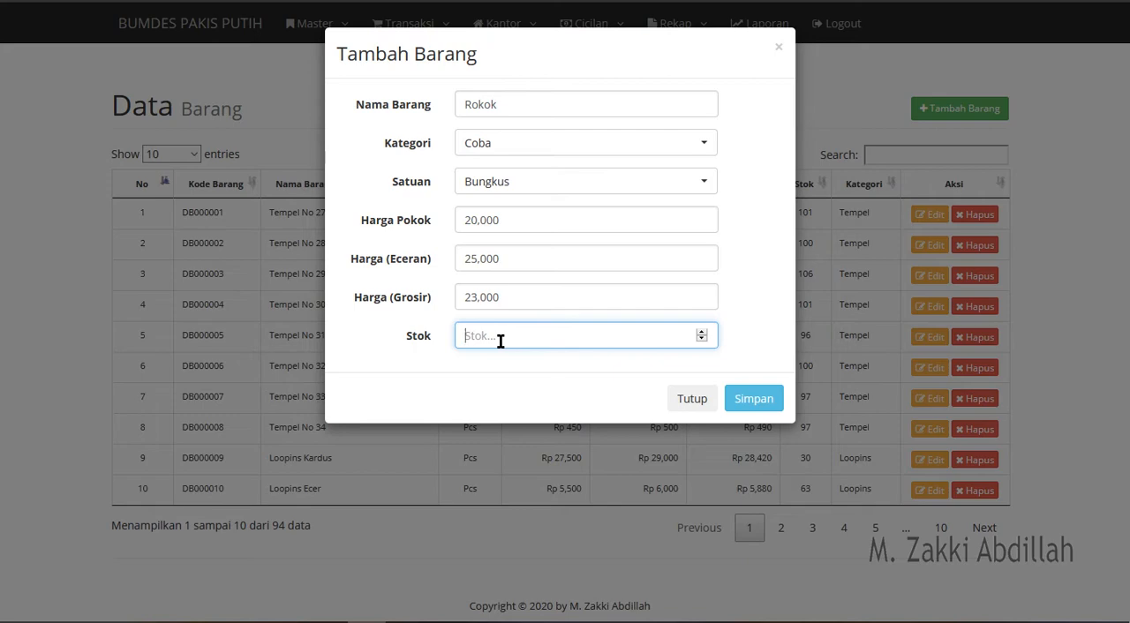
pyautogui.write('20')
pyautogui.click(746, 402)
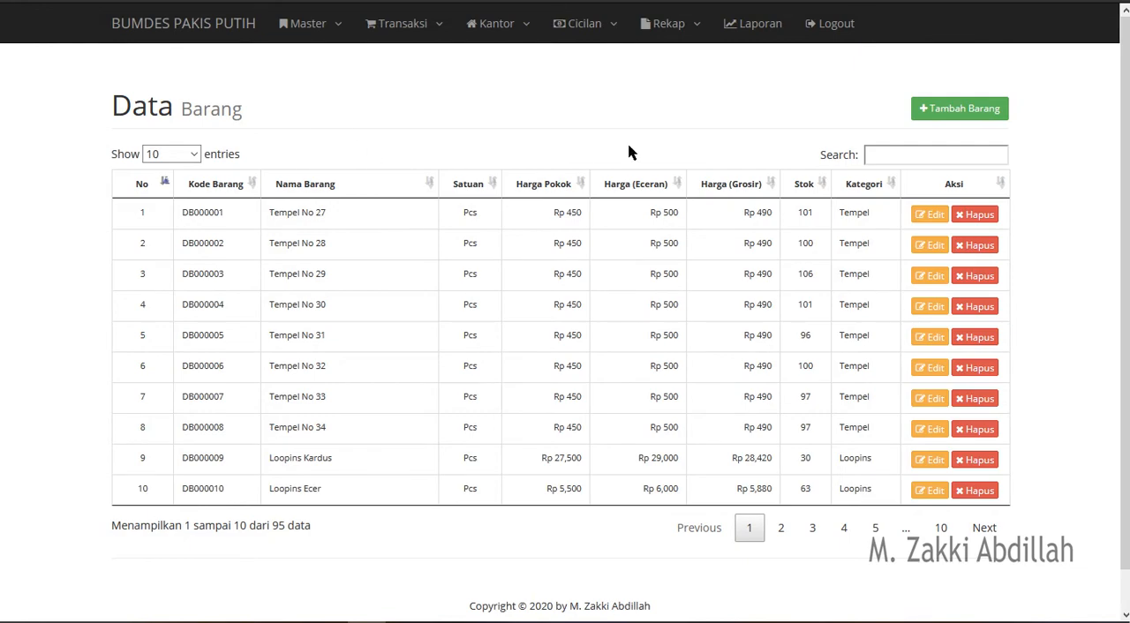
# - Search the item list for "roko" and examine the item's code, name, unit, prices, stock and category
pyautogui.click(892, 152)
pyautogui.write('roko')
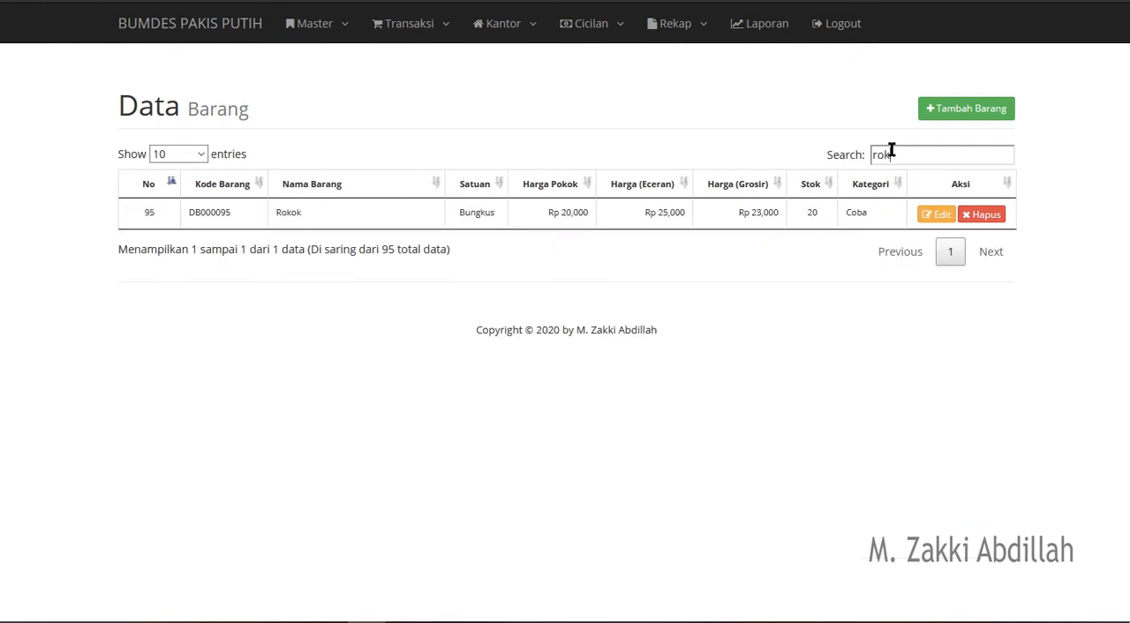
pyautogui.doubleClick(224, 212)
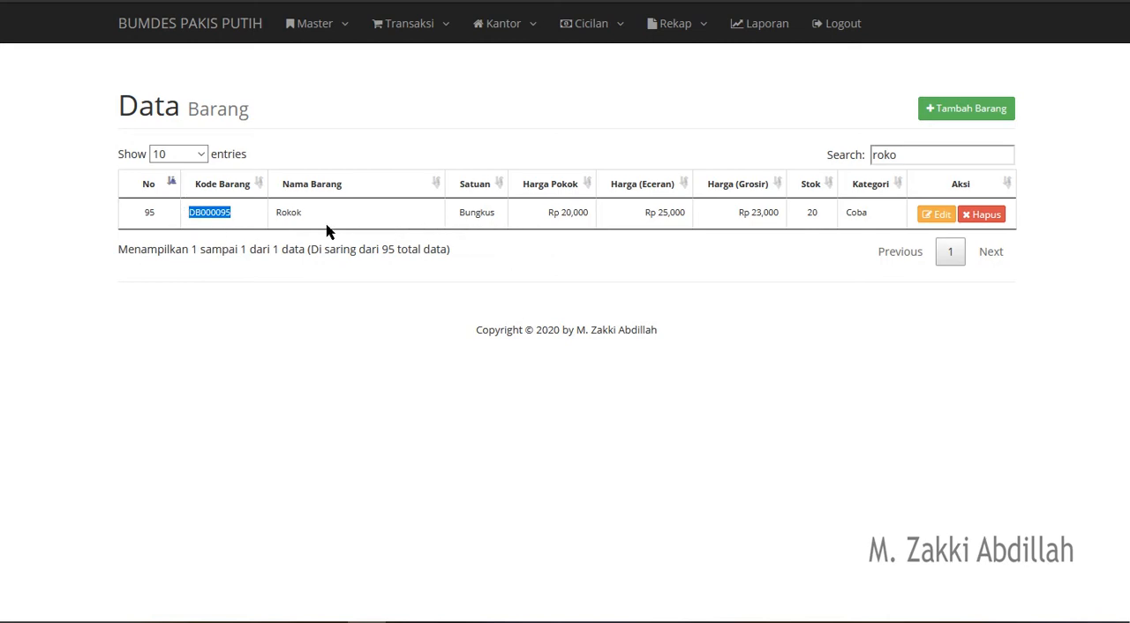
pyautogui.doubleClick(296, 212)
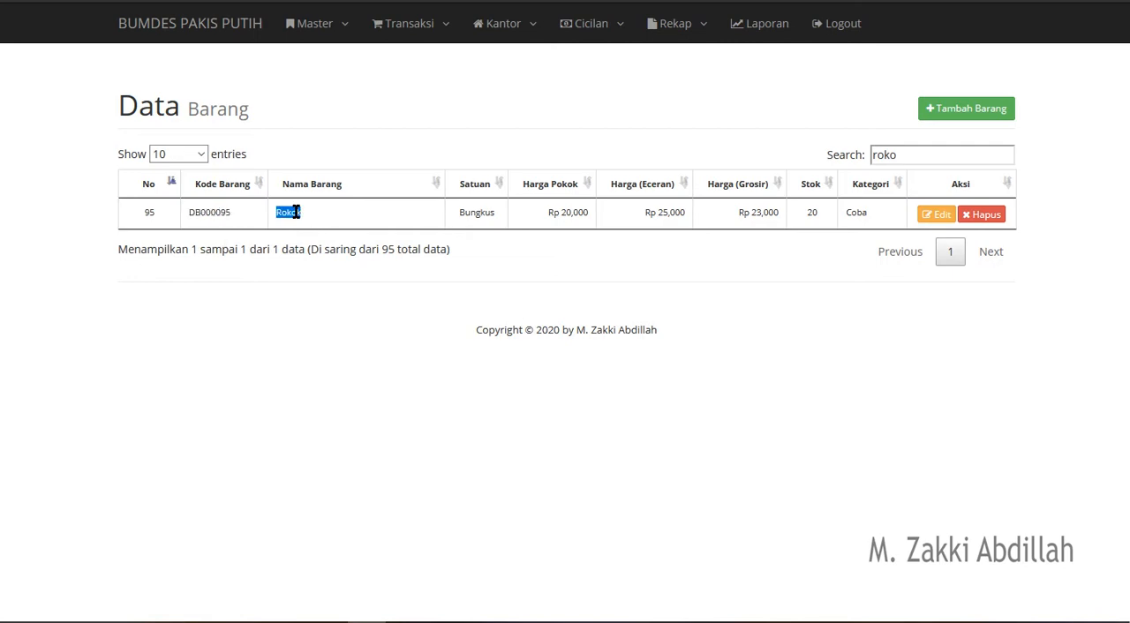
pyautogui.doubleClick(478, 224)
pyautogui.doubleClick(563, 216)
pyautogui.click(563, 217)
pyautogui.tripleClick(755, 212)
pyautogui.tripleClick(816, 212)
pyautogui.tripleClick(853, 213)
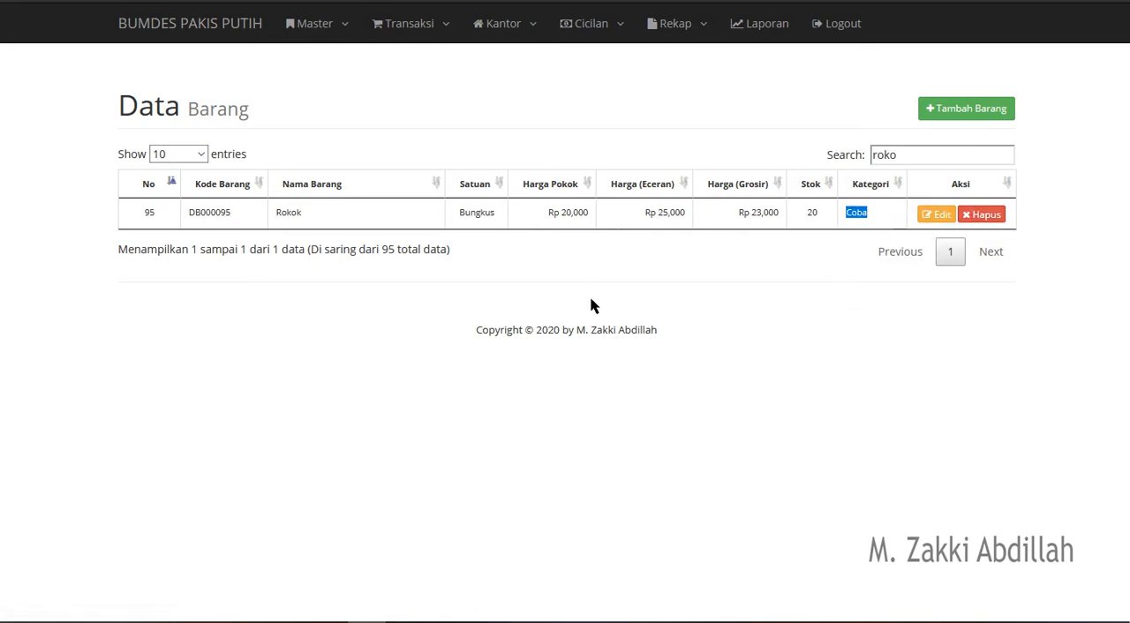
pyautogui.click(325, 39)
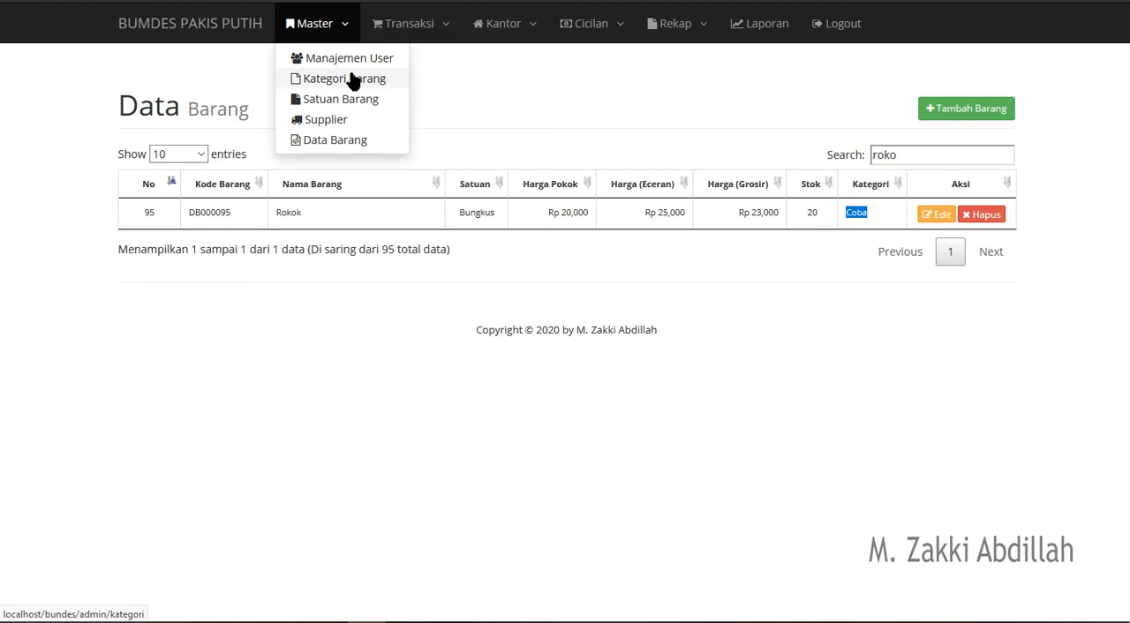
pyautogui.click(509, 112)
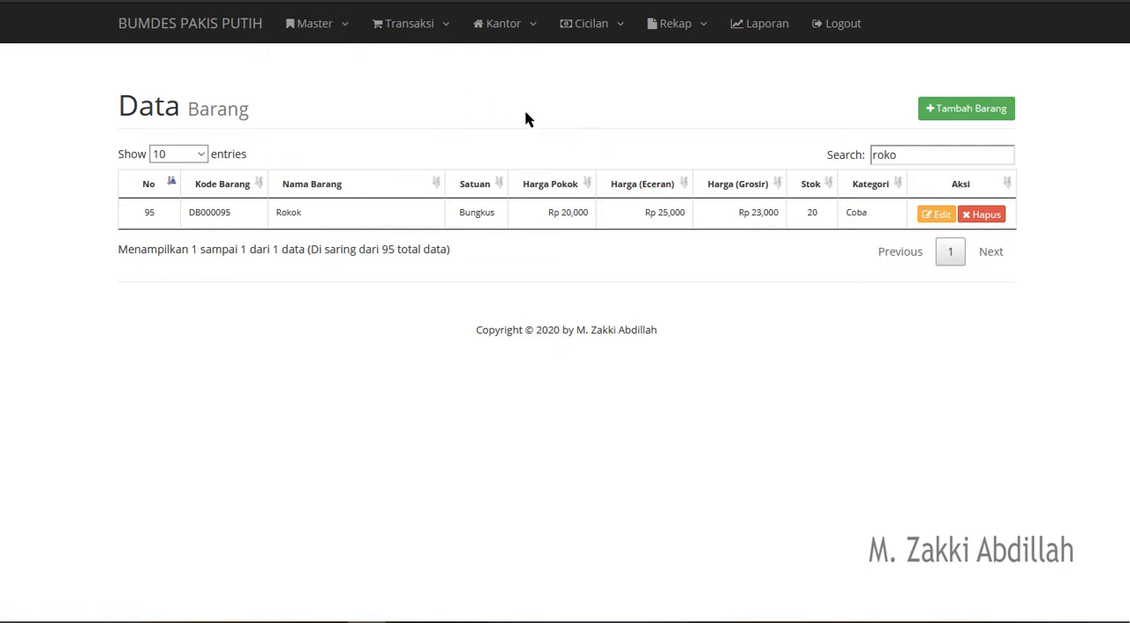
# - Open the Penjualan Barang transaction and select the item DB000095-Rokok by searching for "roko"
pyautogui.moveTo(433, 24)
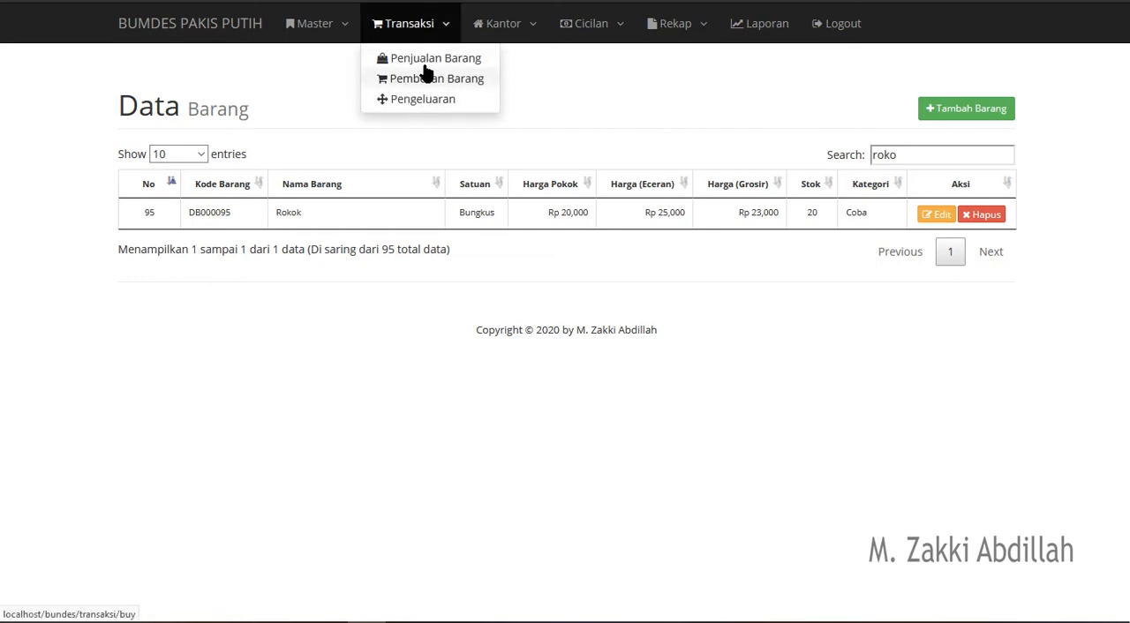
pyautogui.click(469, 62)
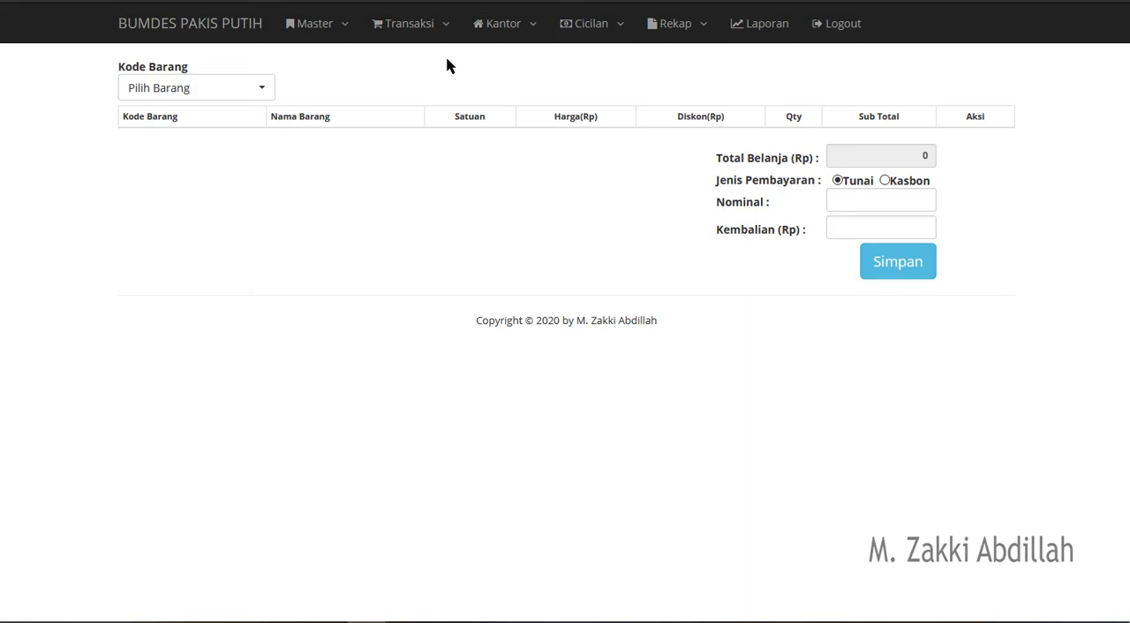
pyautogui.click(259, 93)
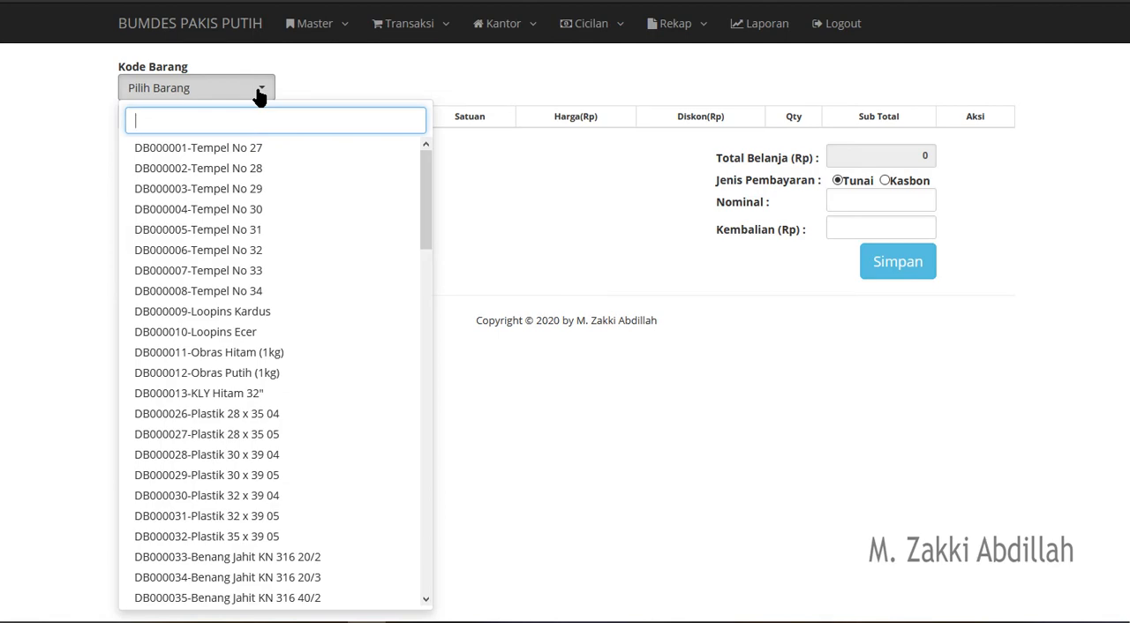
pyautogui.write('roko')
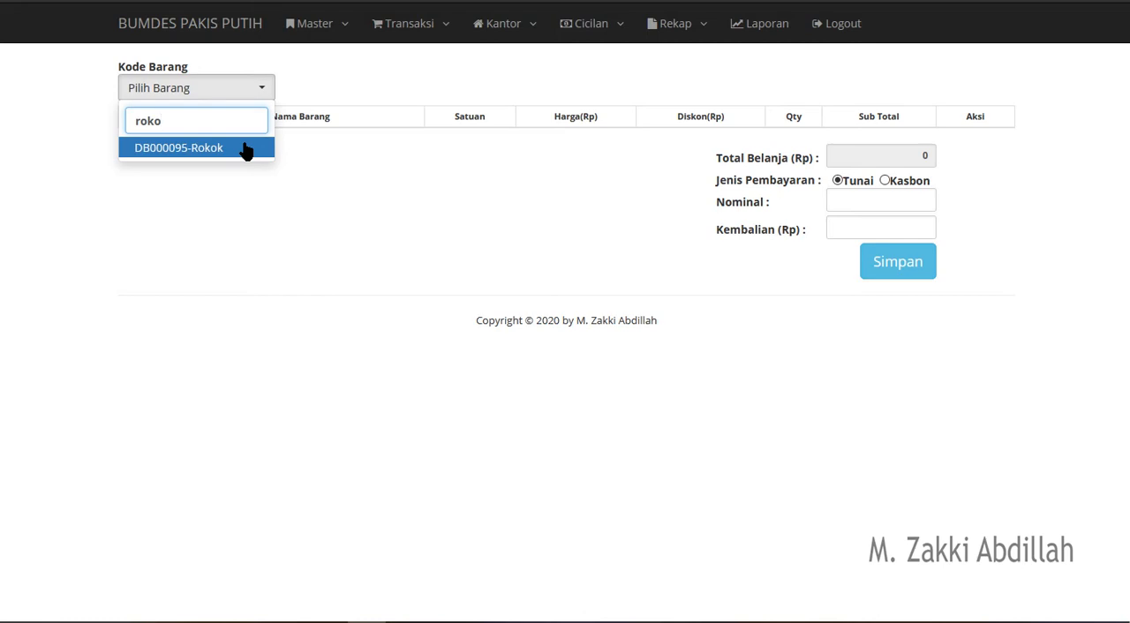
pyautogui.click(172, 151)
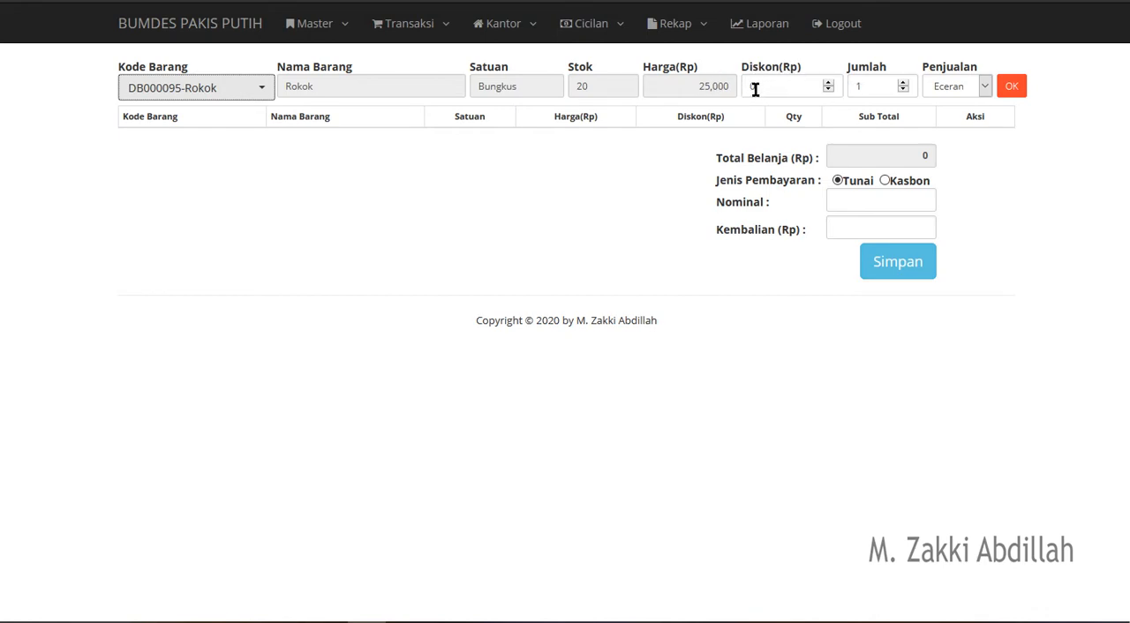
# - Set Jumlah to 2 with Eceran as the sale type and add Rokok to the sale
pyautogui.doubleClick(864, 85)
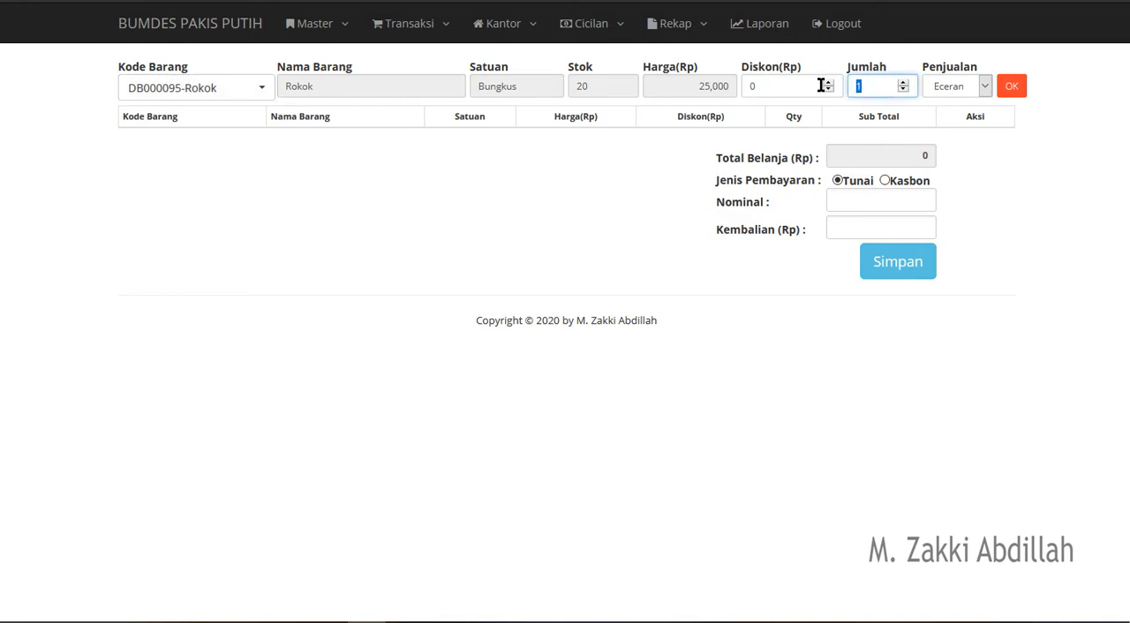
pyautogui.write('2')
pyautogui.click(964, 88)
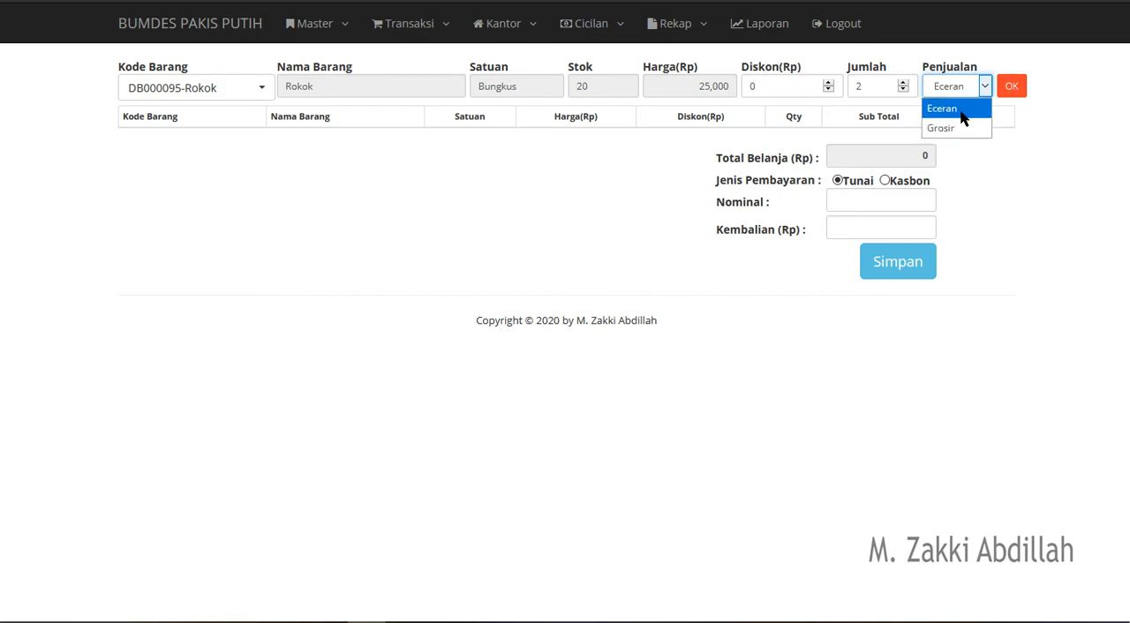
pyautogui.click(961, 109)
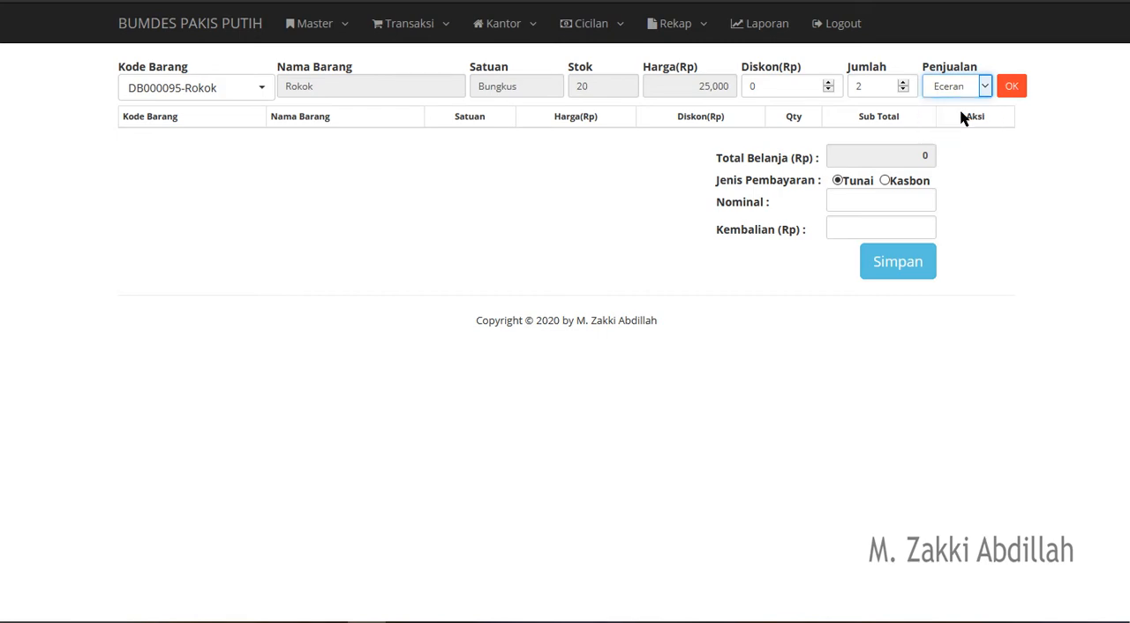
pyautogui.click(1012, 86)
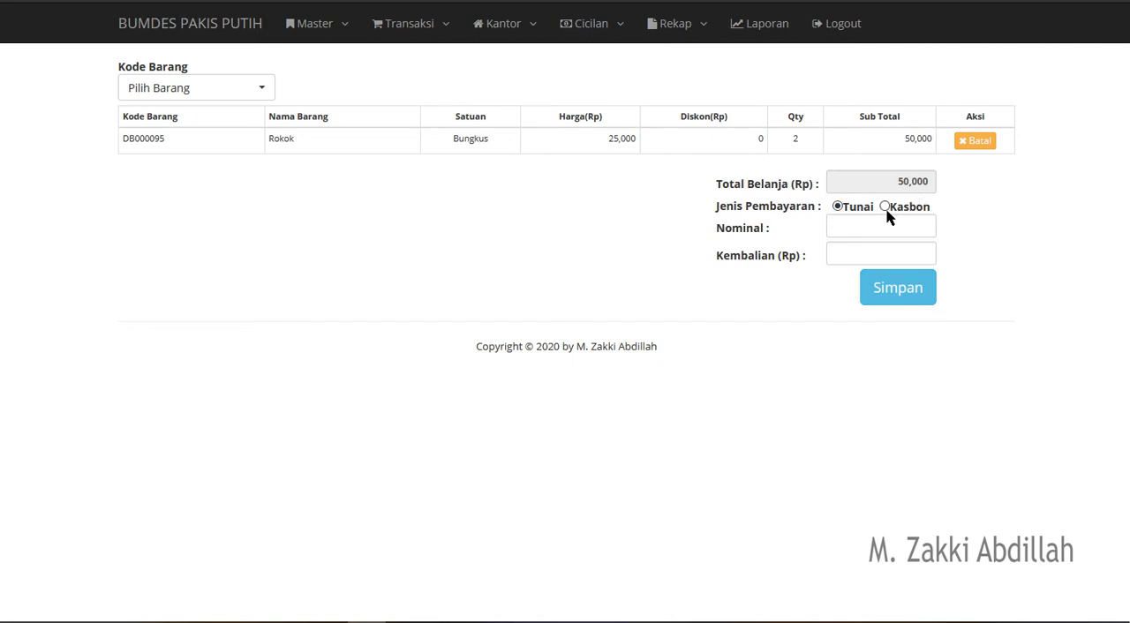
# - Set Jenis Pembayaran to Kasbon, enter 50,000 as the Nominal and save the sale
pyautogui.click(839, 211)
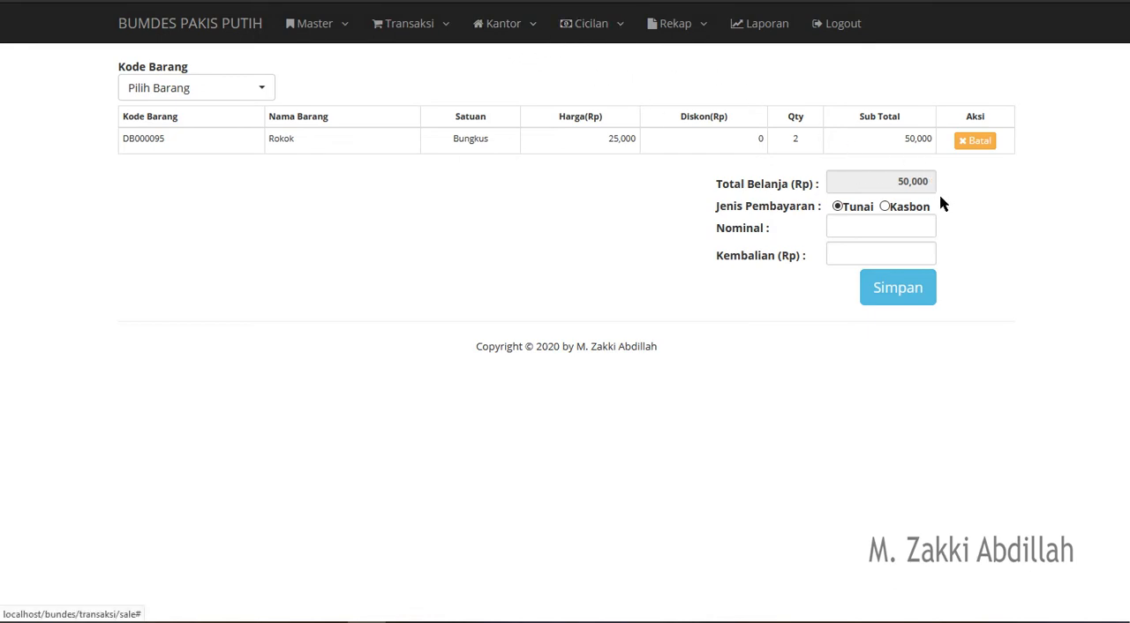
pyautogui.click(886, 209)
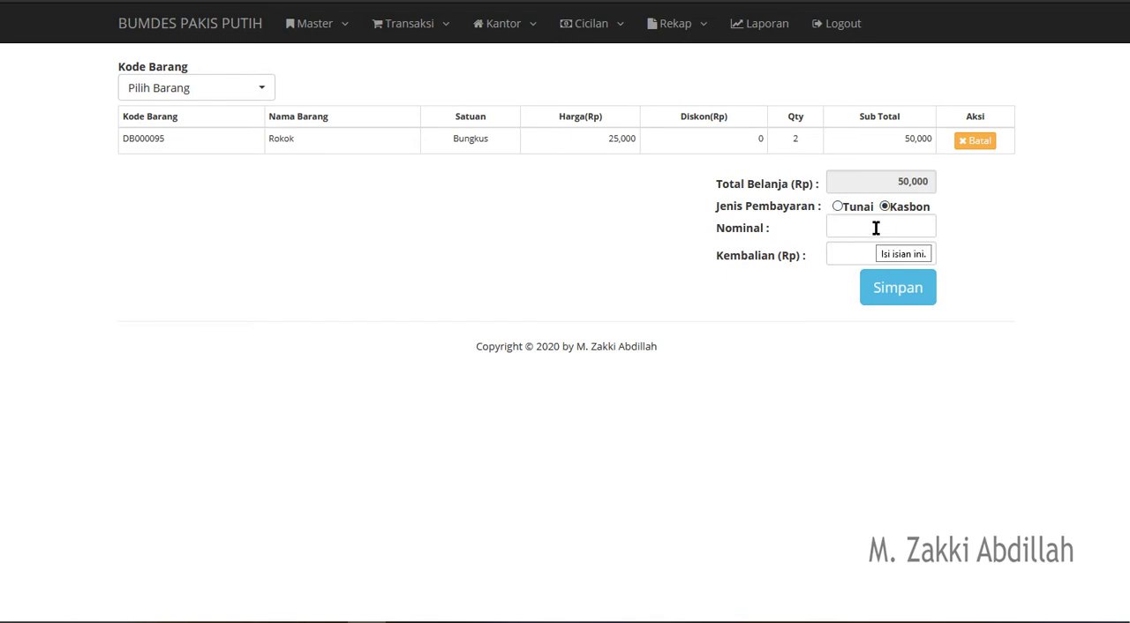
pyautogui.click(876, 228)
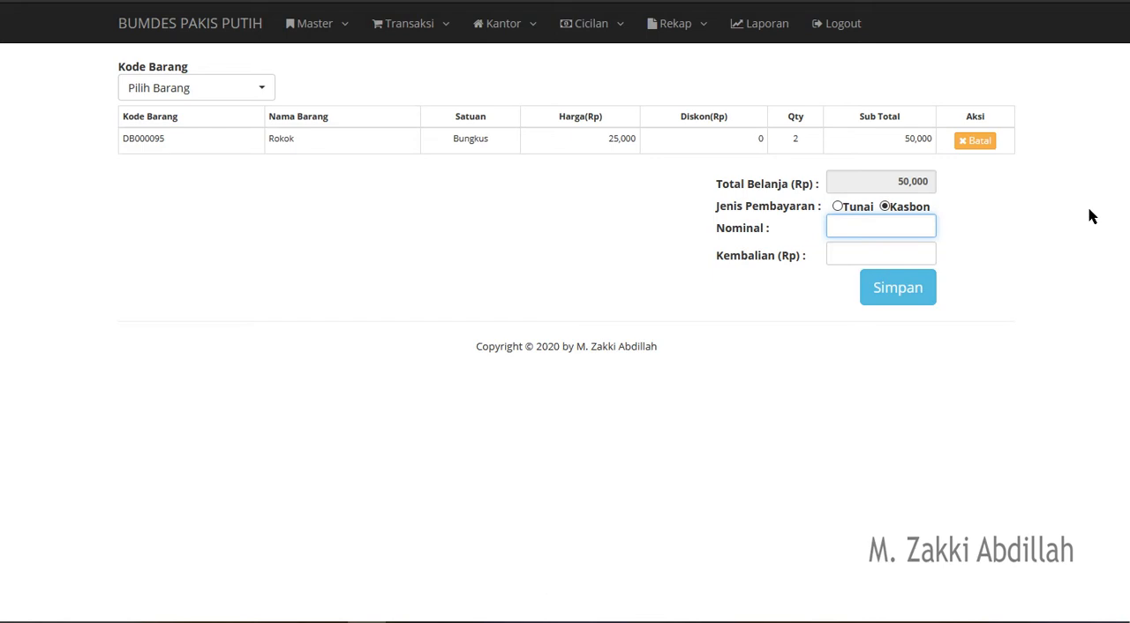
pyautogui.write('500000')
pyautogui.moveTo(892, 224); pyautogui.dragTo(966, 224)
pyautogui.write('10,0000')
pyautogui.press('BackSpace')
pyautogui.write('50000')
pyautogui.click(914, 290)
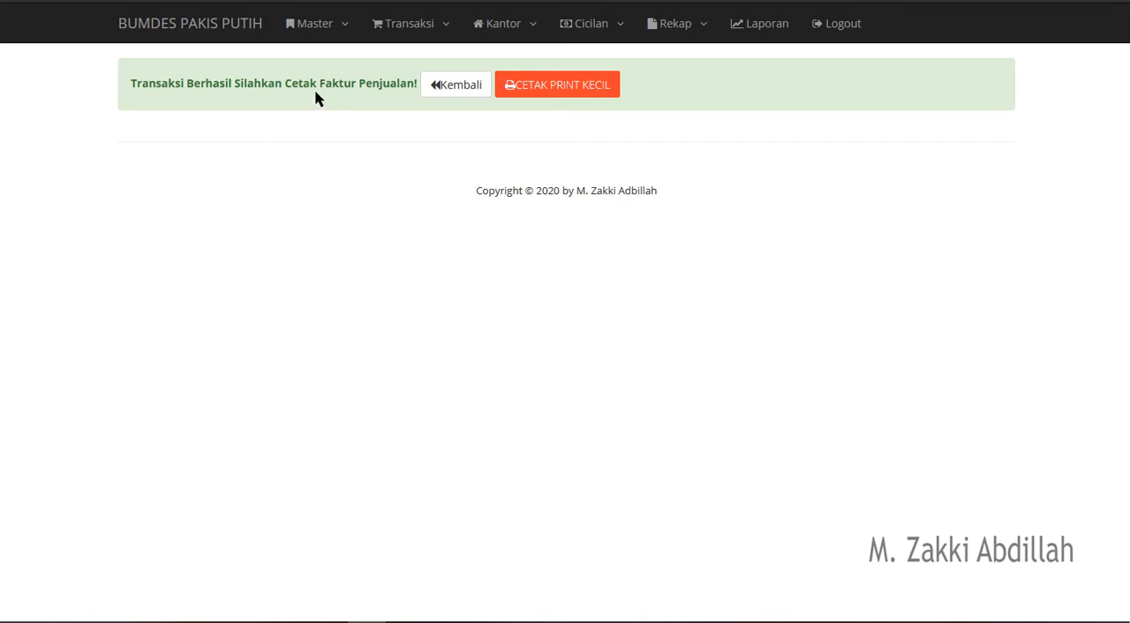
# - Open the small printed receipt of the sale and cancel its printing
pyautogui.click(574, 102)
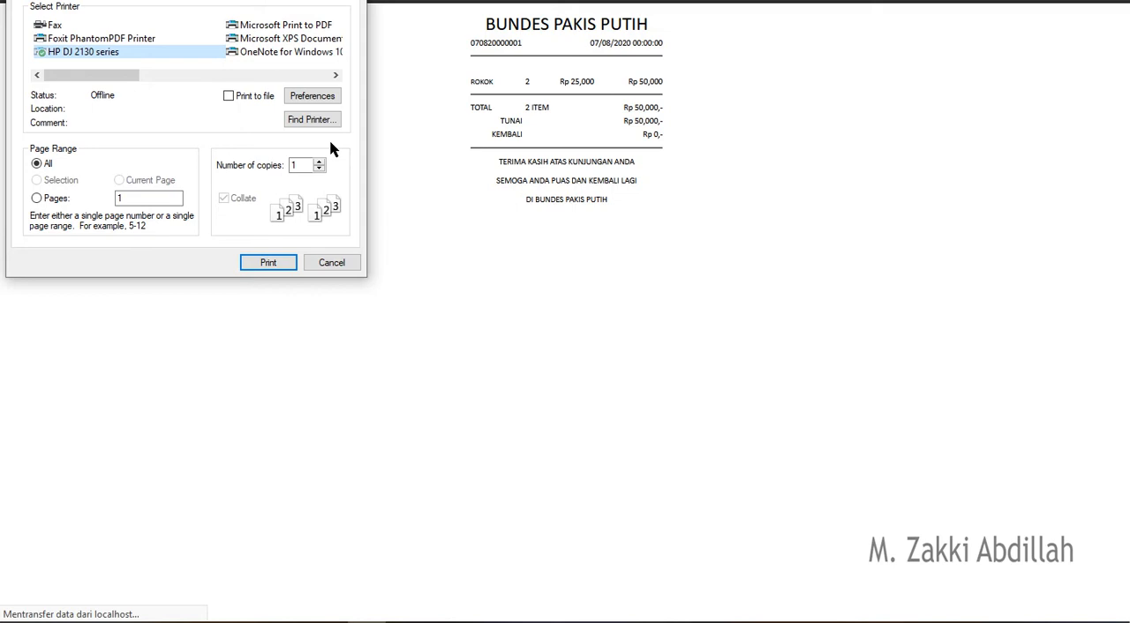
pyautogui.click(343, 264)
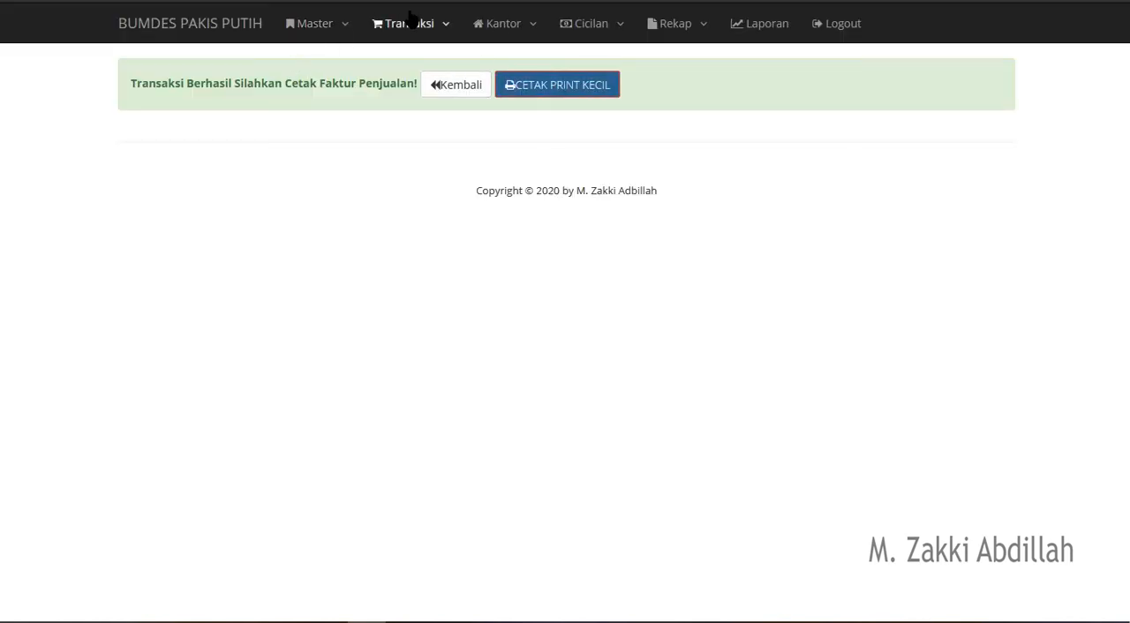
# - Start a Pembelian Barang transaction with the first listed supplier from Semarang and Tanggal 2020-08-07
pyautogui.click(414, 39)
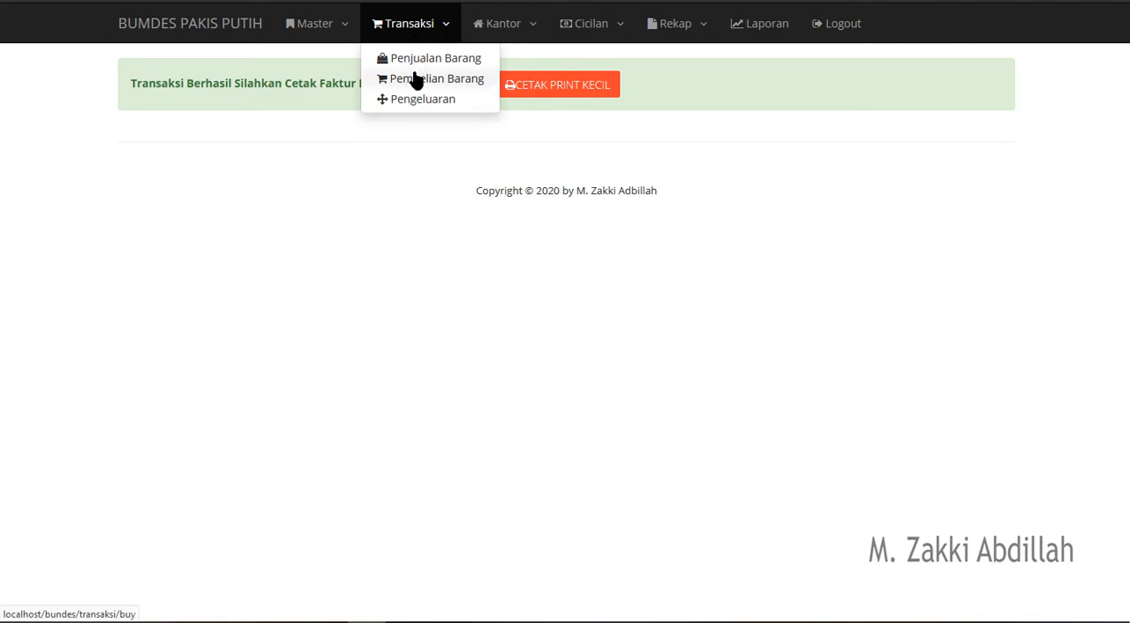
pyautogui.click(416, 81)
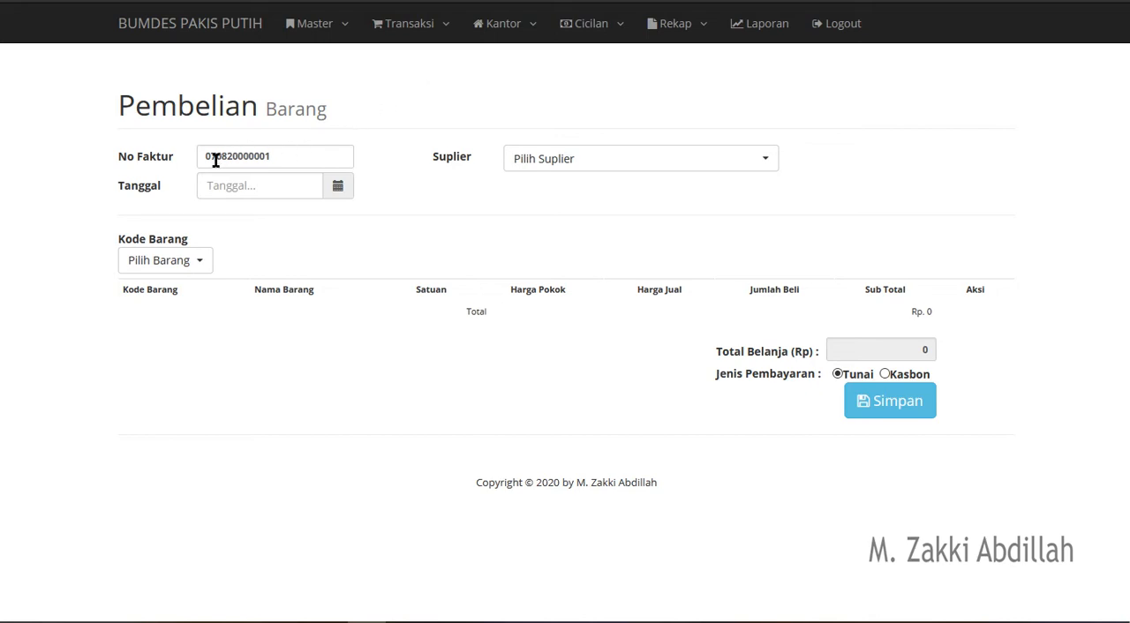
pyautogui.click(586, 159)
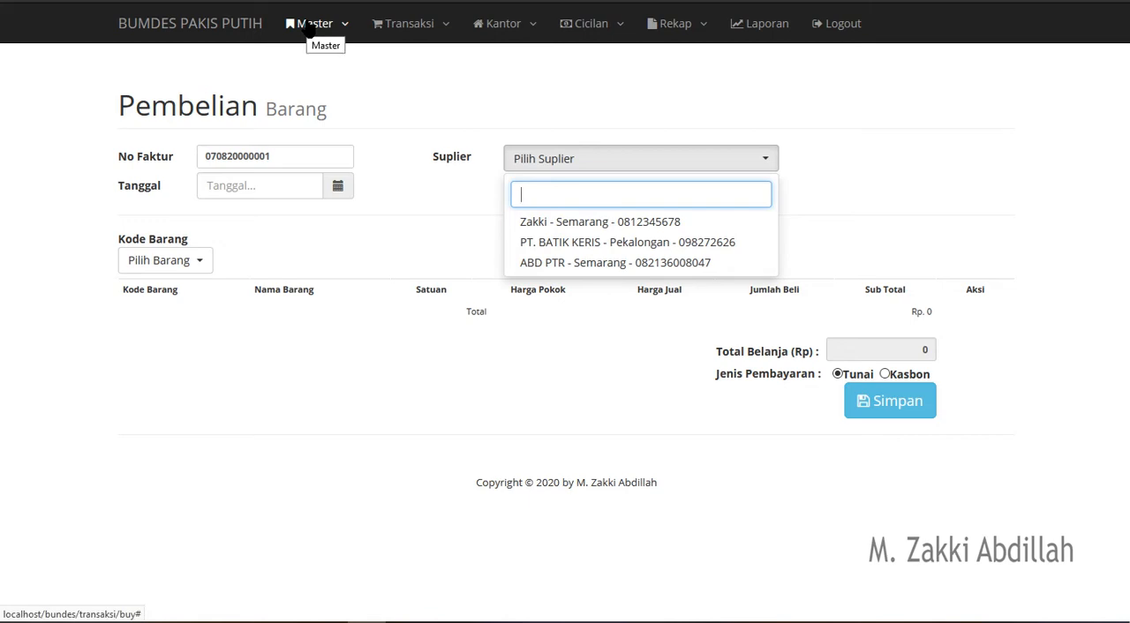
pyautogui.click(569, 229)
pyautogui.click(337, 186)
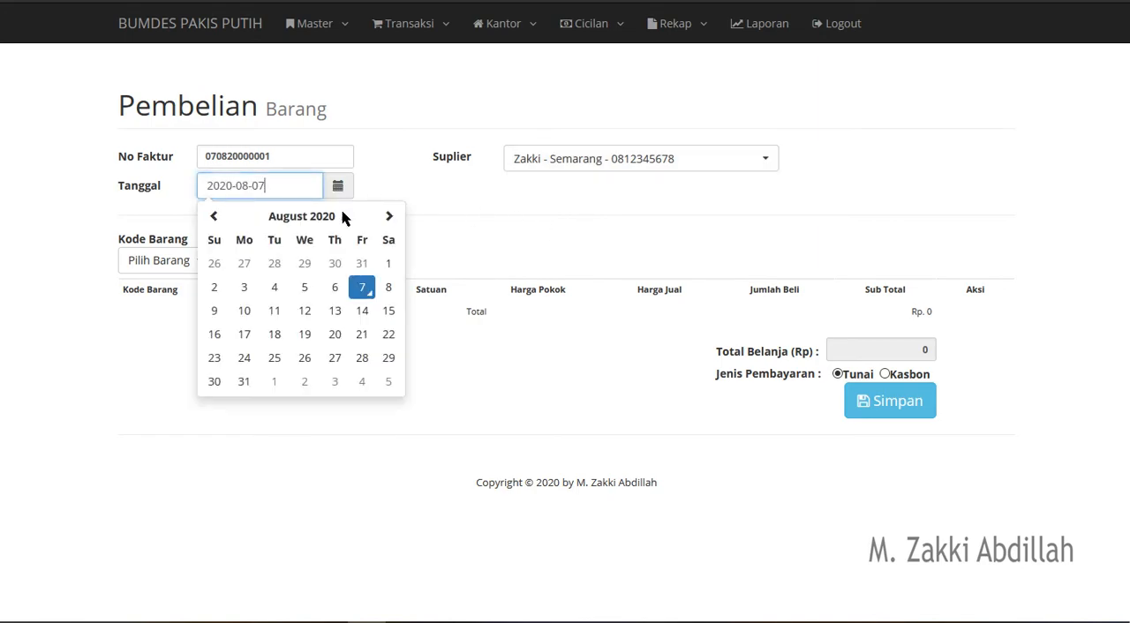
pyautogui.click(364, 291)
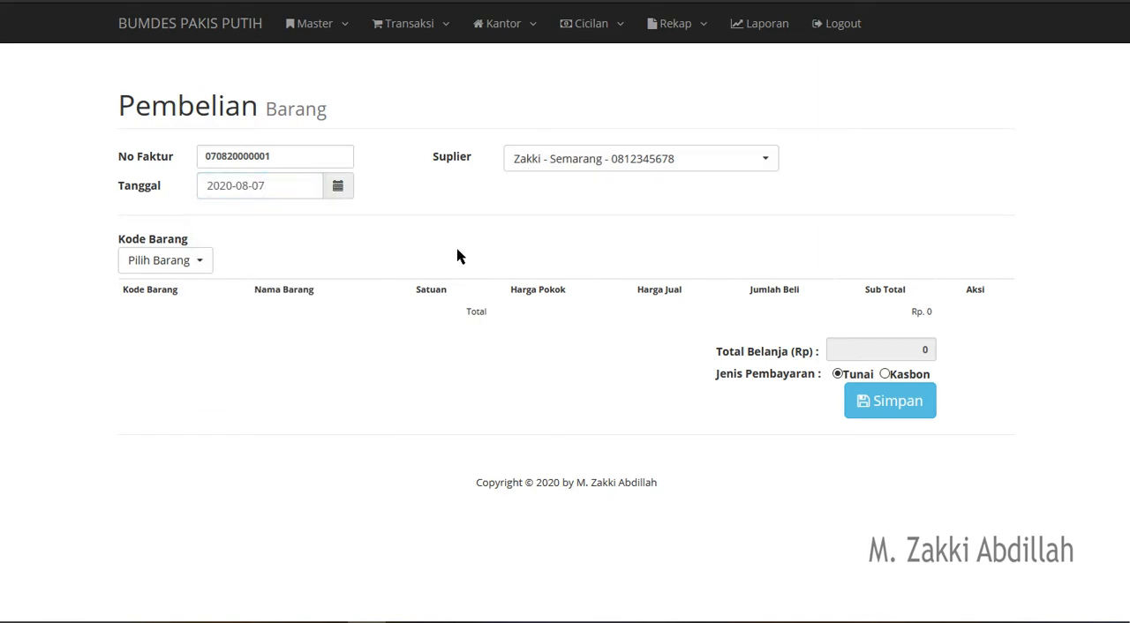
# - Find DB000095-Rokok by searching for "rokok", add it to the purchase with Jumlah 5, and save with Kasbon payment
pyautogui.click(194, 265)
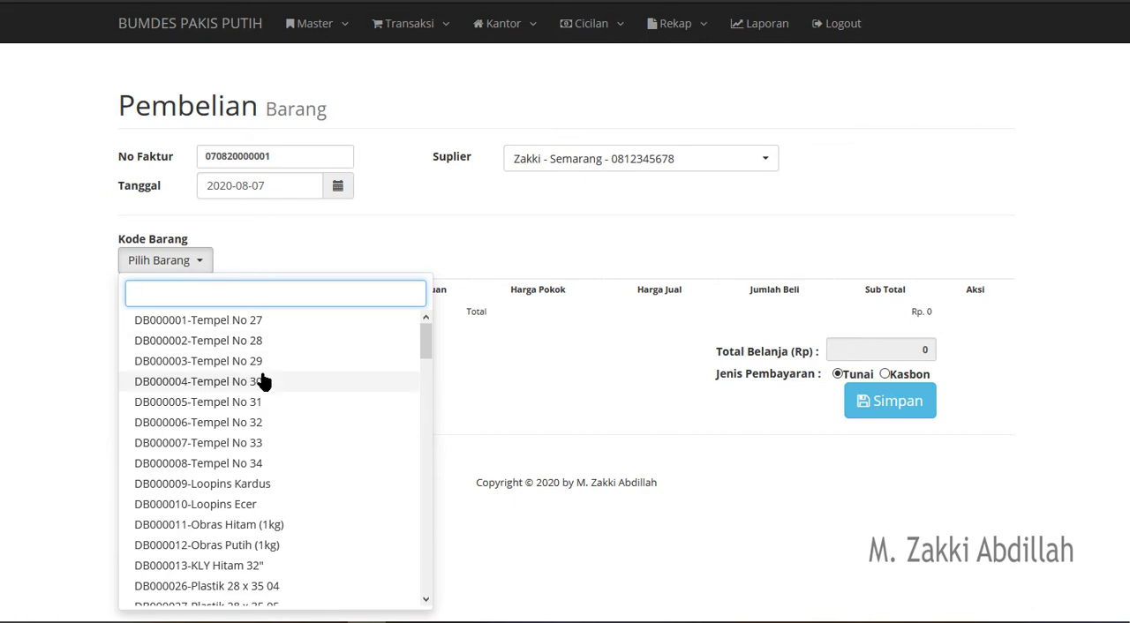
pyautogui.write('rokok')
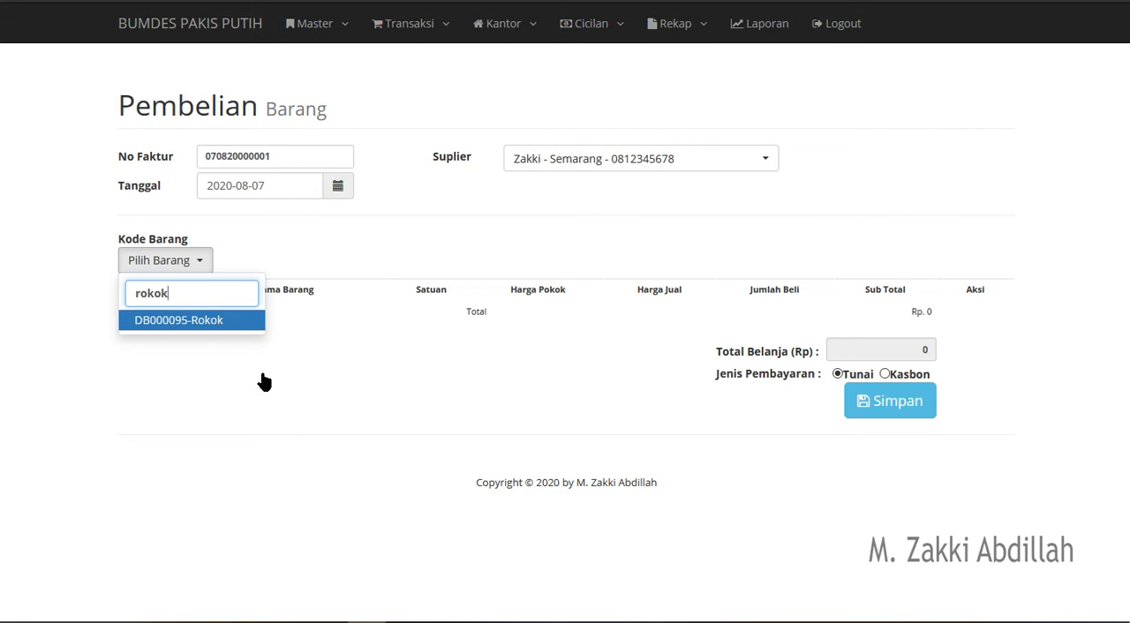
pyautogui.click(237, 322)
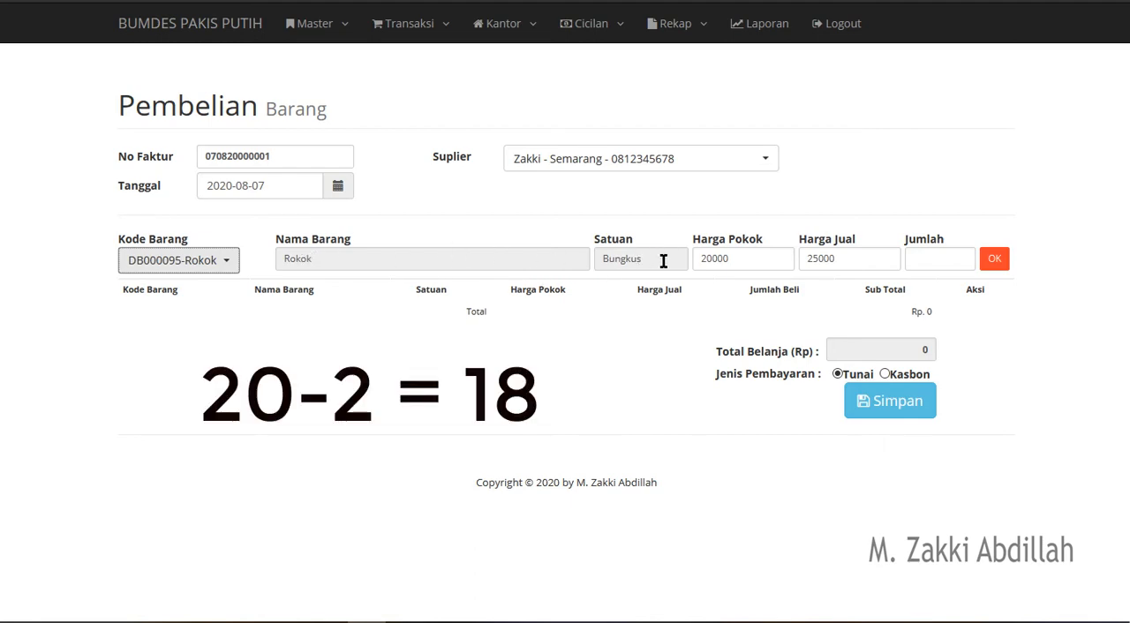
pyautogui.click(727, 255)
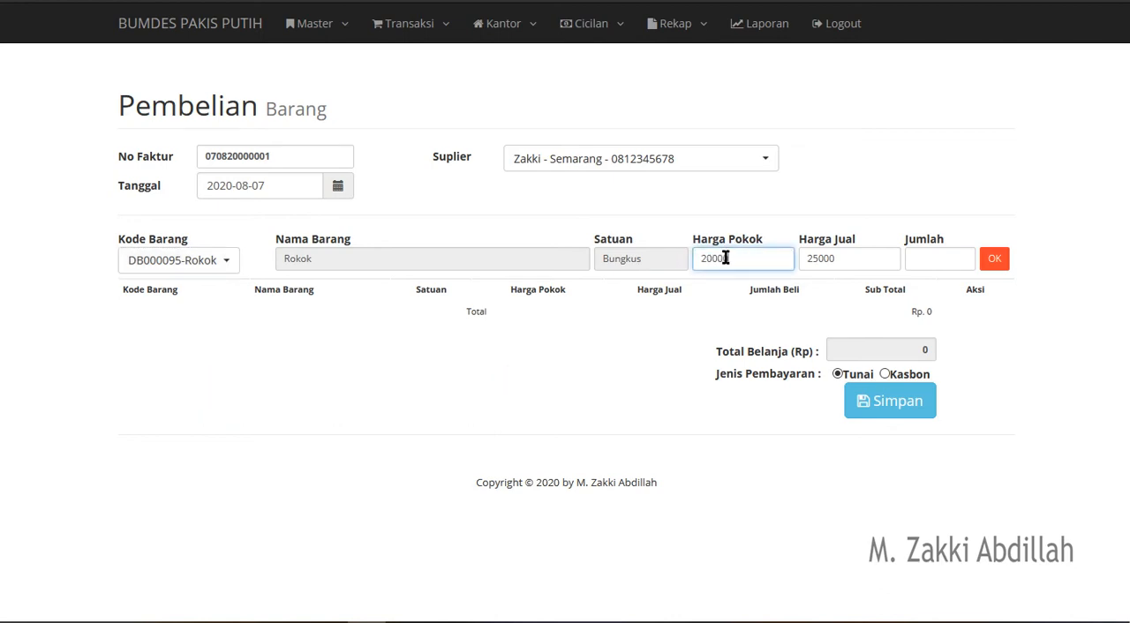
pyautogui.doubleClick(822, 258)
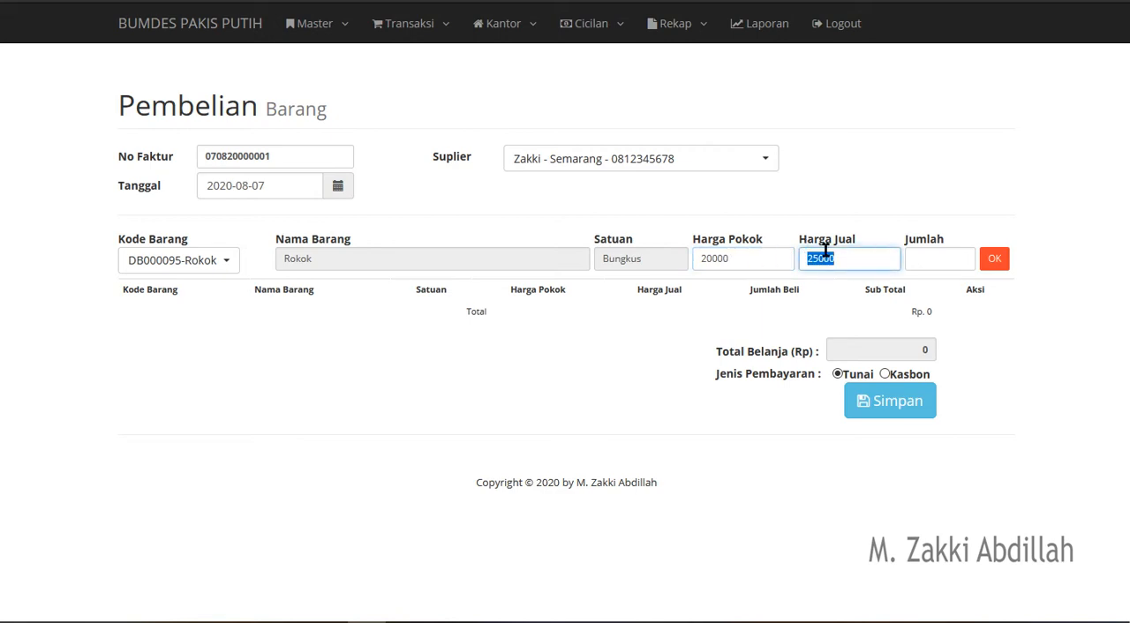
pyautogui.click(924, 261)
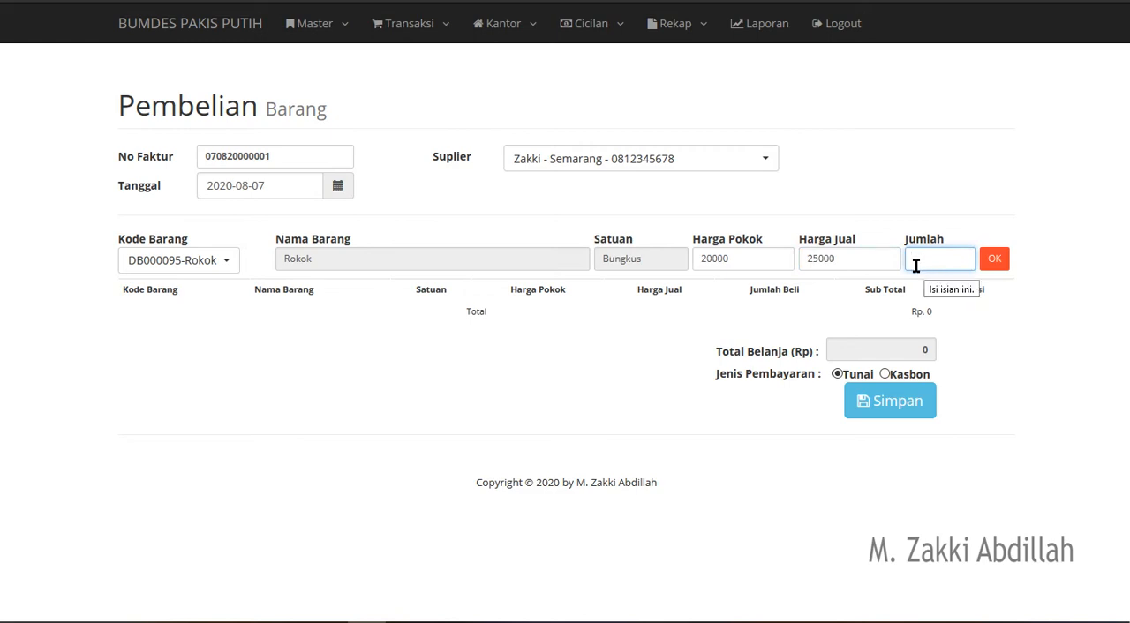
pyautogui.write('5')
pyautogui.click(1002, 262)
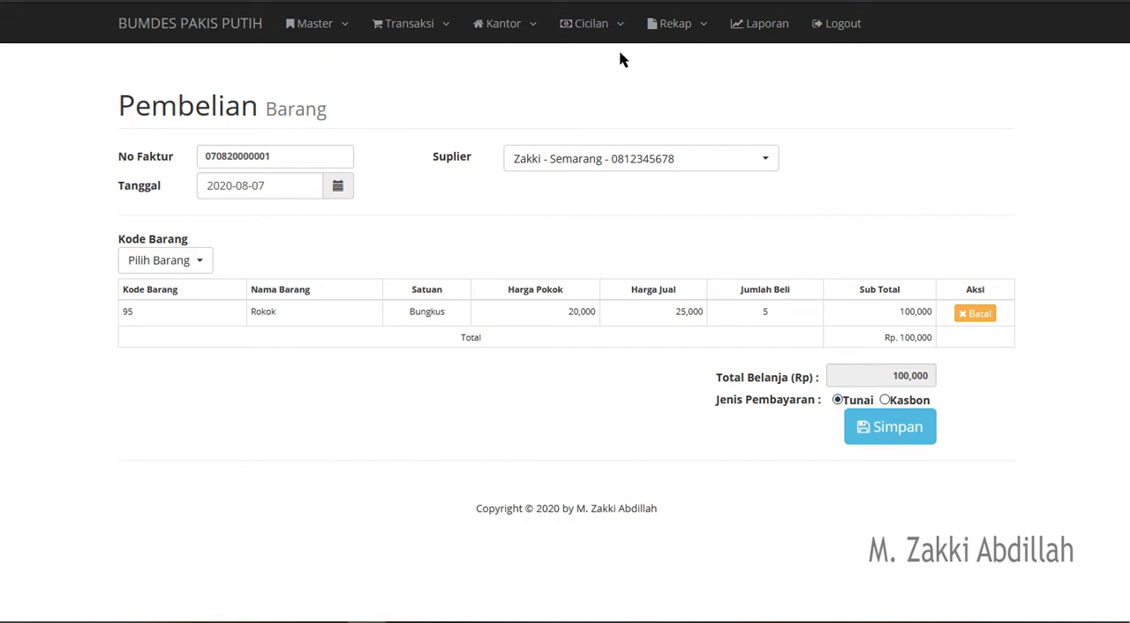
pyautogui.click(886, 400)
pyautogui.click(883, 438)
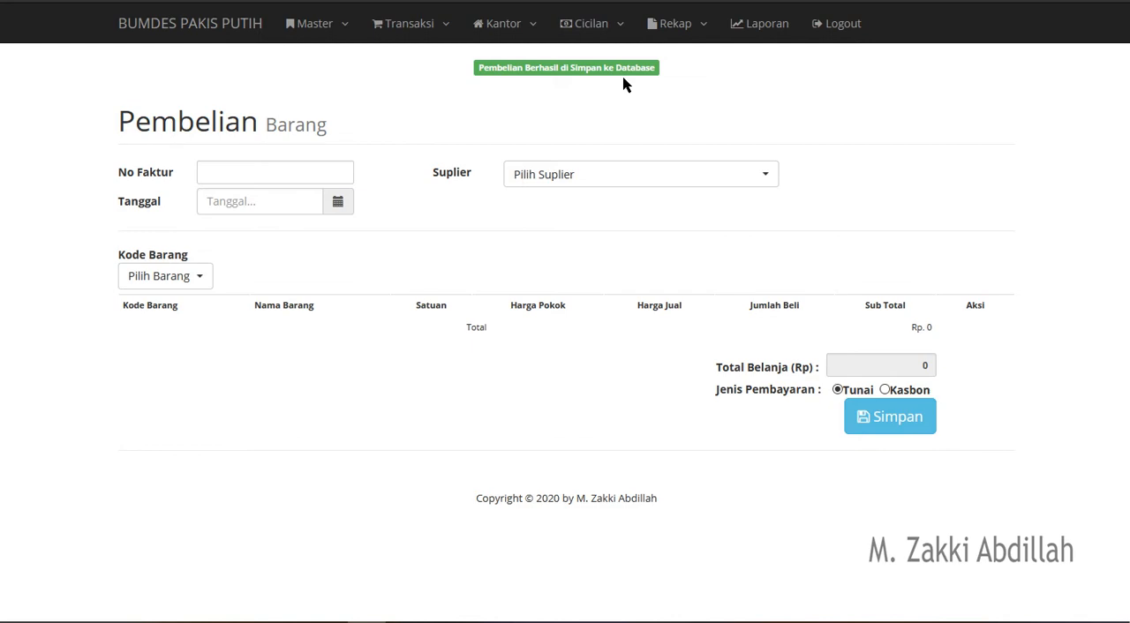
# - Search the Data Barang list for "rokok" and examine the item's stock
pyautogui.click(332, 31)
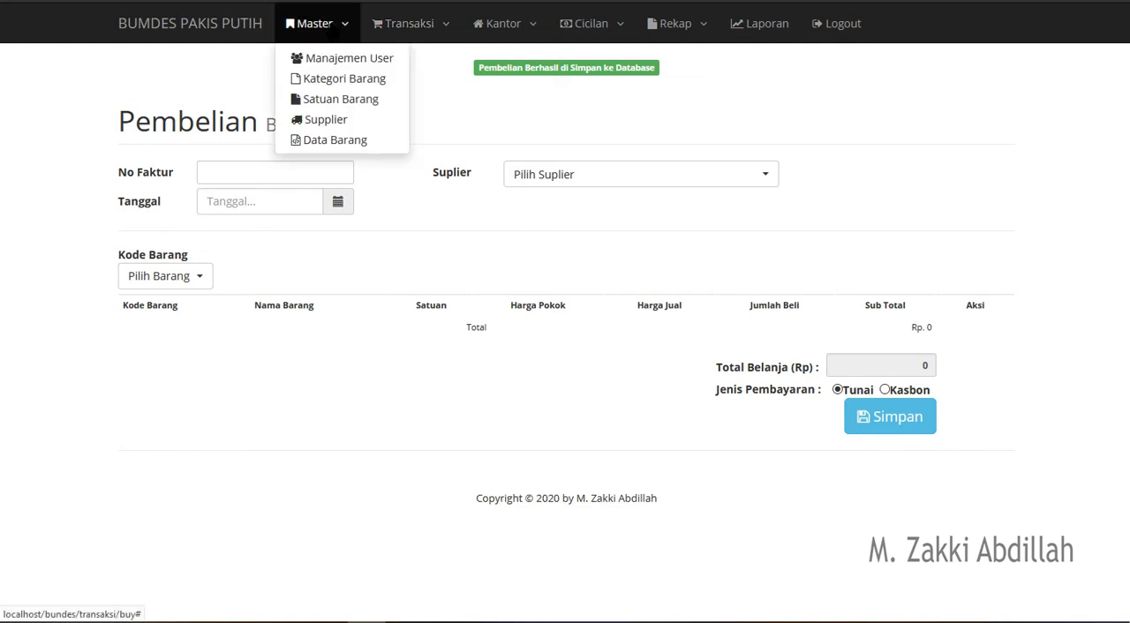
pyautogui.click(336, 141)
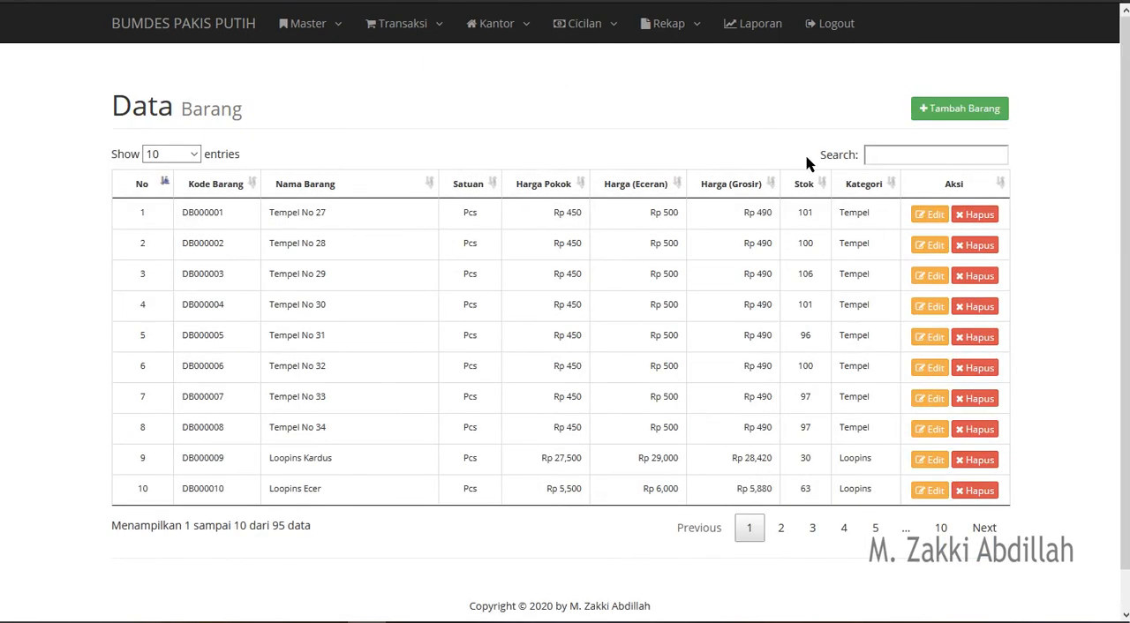
pyautogui.click(905, 157)
pyautogui.write('rokok')
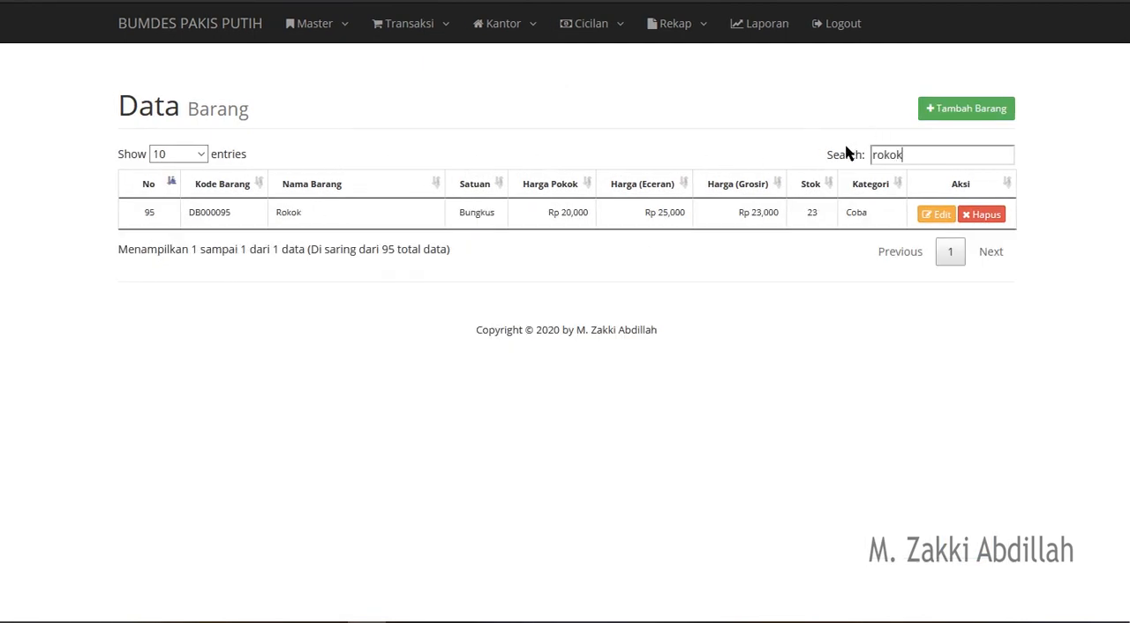
pyautogui.doubleClick(812, 212)
# - Start a new Pengeluaran transaction with Jenis Pengeluaran set to Pengeluaran Rutin and Nominal to 100,000
pyautogui.click(429, 39)
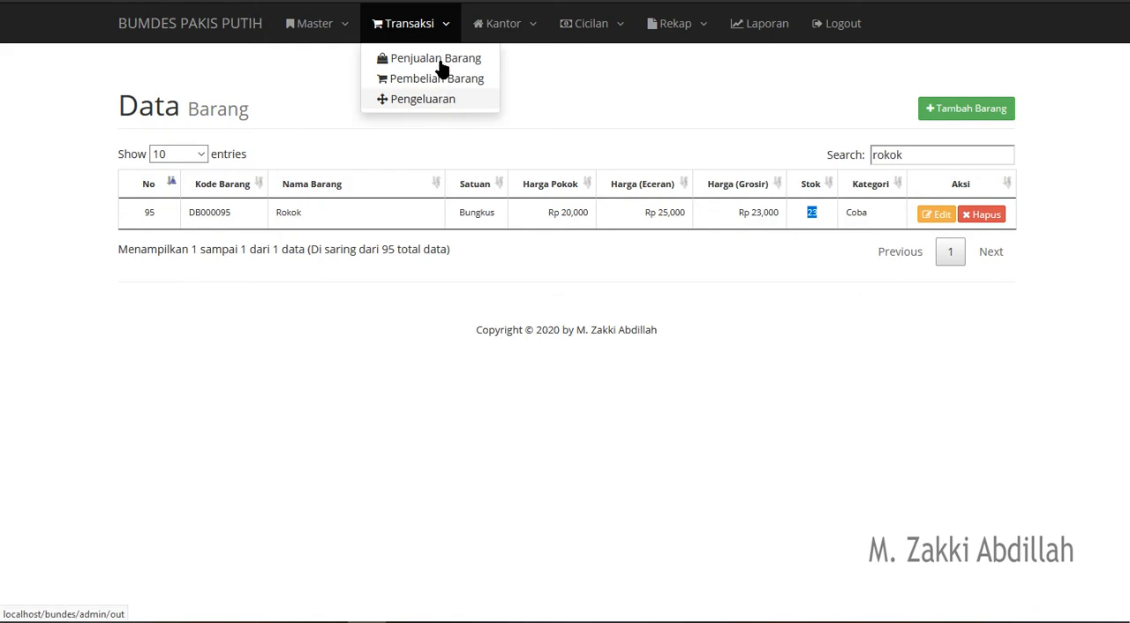
pyautogui.click(424, 101)
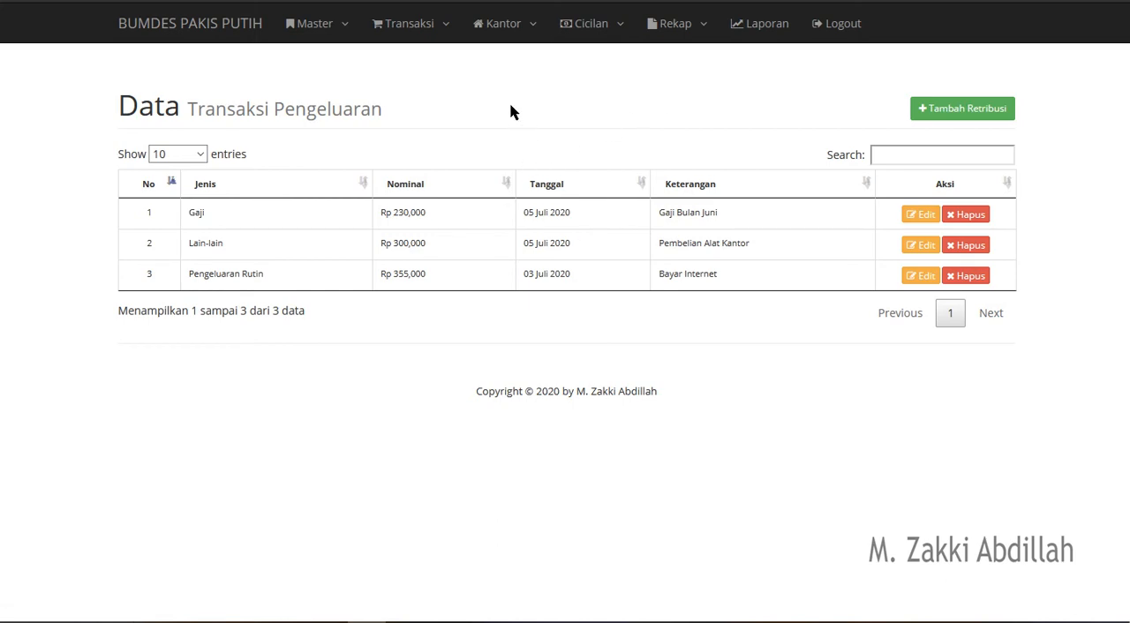
pyautogui.click(417, 26)
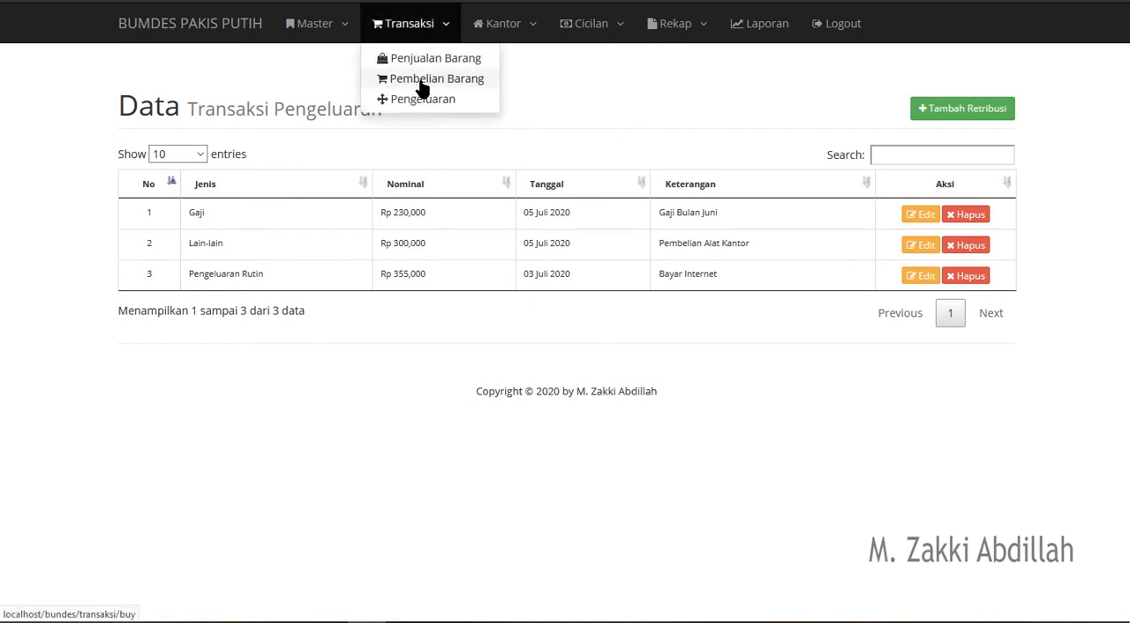
pyautogui.click(680, 130)
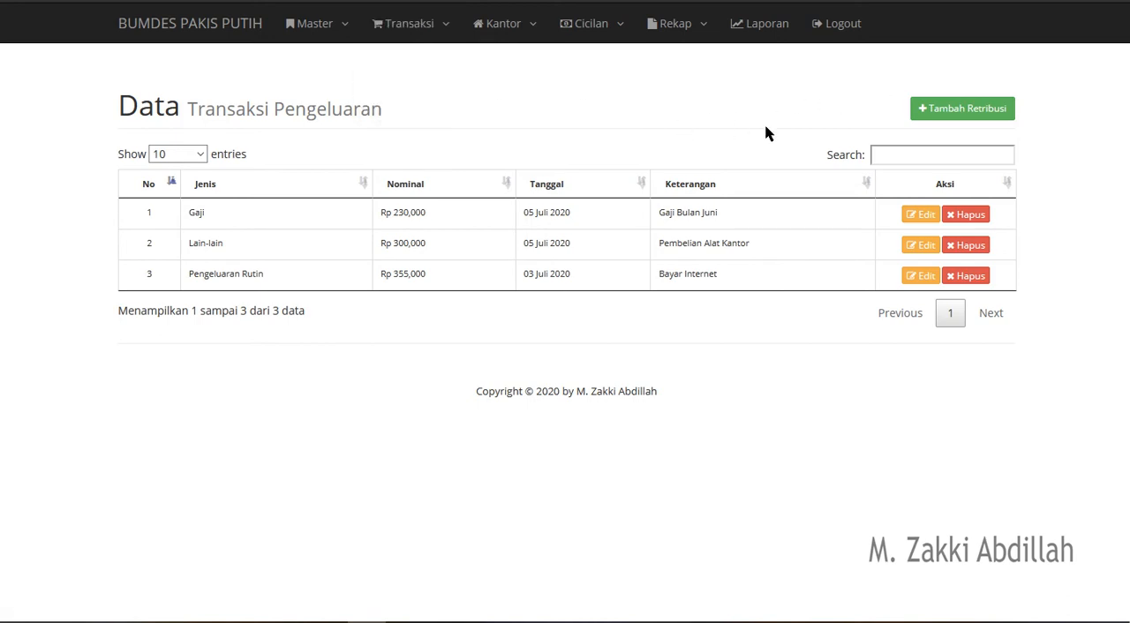
pyautogui.click(943, 110)
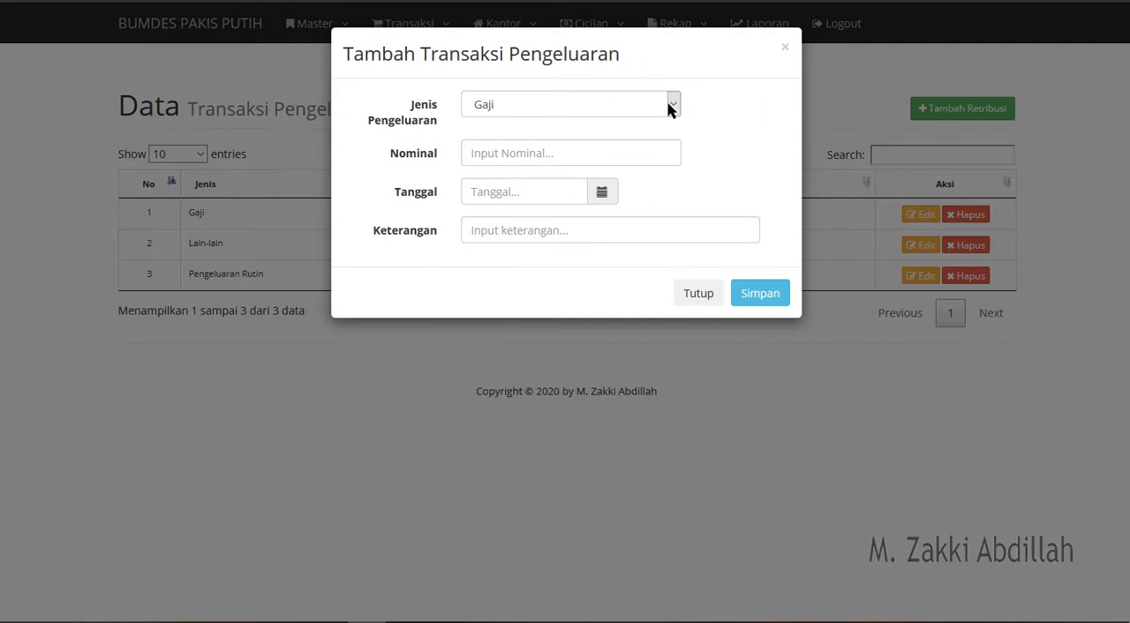
pyautogui.click(670, 106)
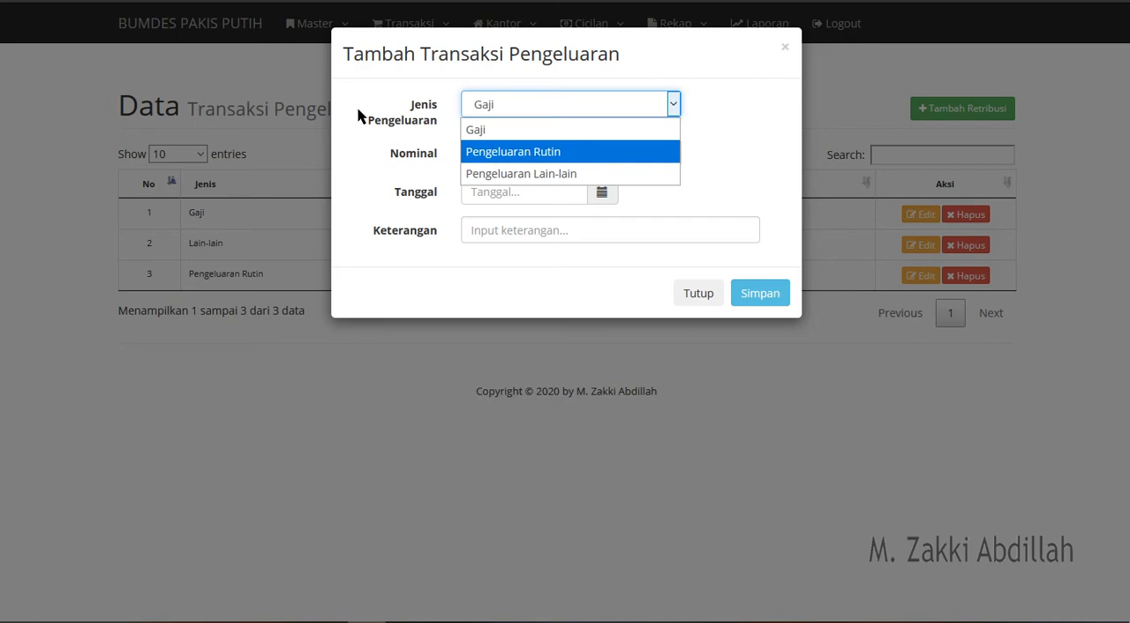
pyautogui.click(594, 157)
pyautogui.click(517, 152)
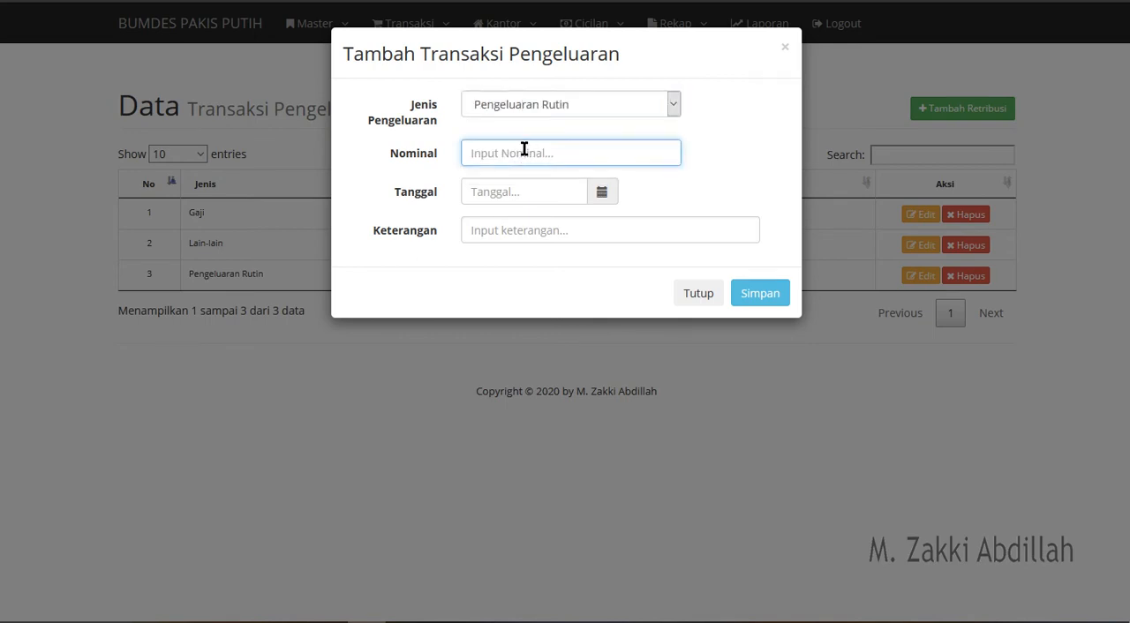
pyautogui.write('100,000')
# - Set the expense's Tanggal to 2020-08-07 and Keterangan to "Pembelian ATK Bumdes", and save it
pyautogui.click(601, 195)
pyautogui.click(627, 298)
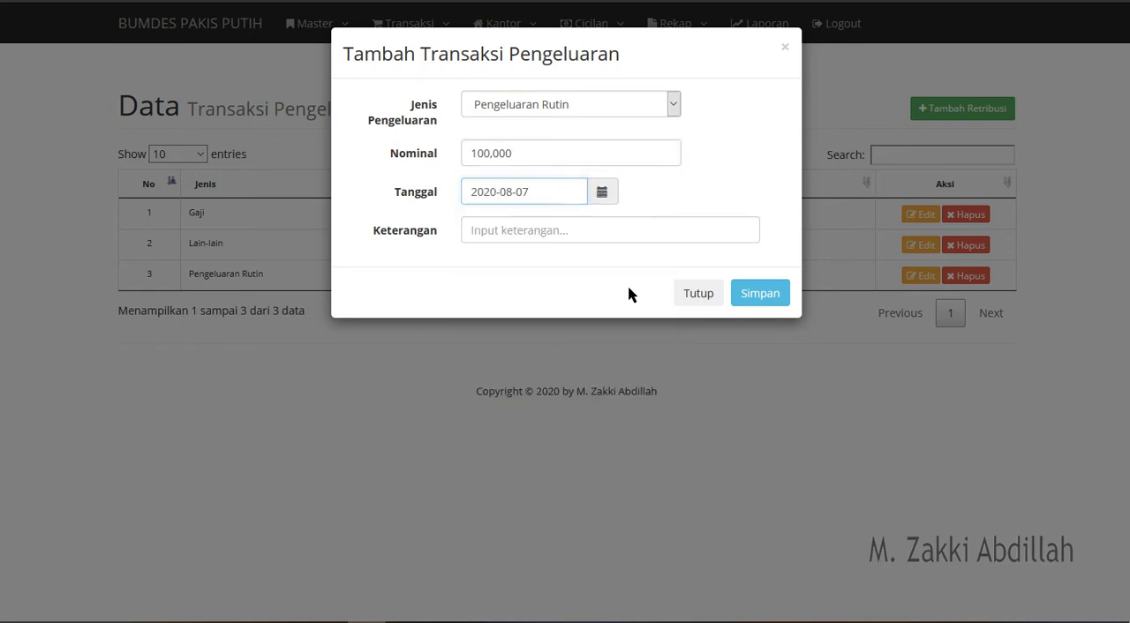
pyautogui.click(572, 225)
pyautogui.write('P')
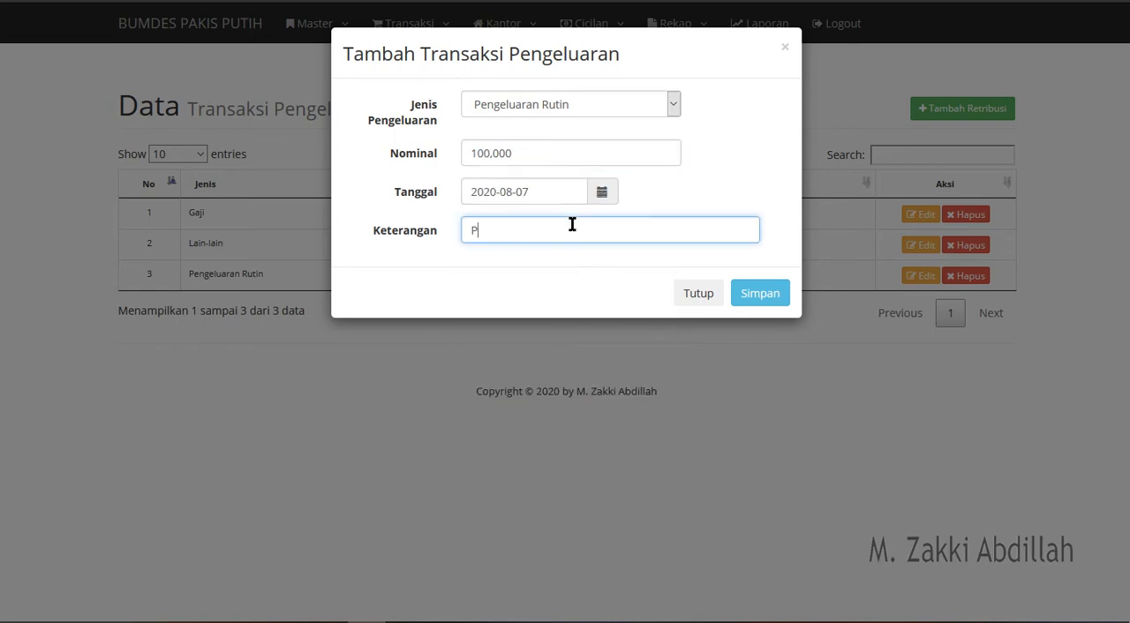
pyautogui.write('embelian ATK Bumdes')
pyautogui.click(762, 298)
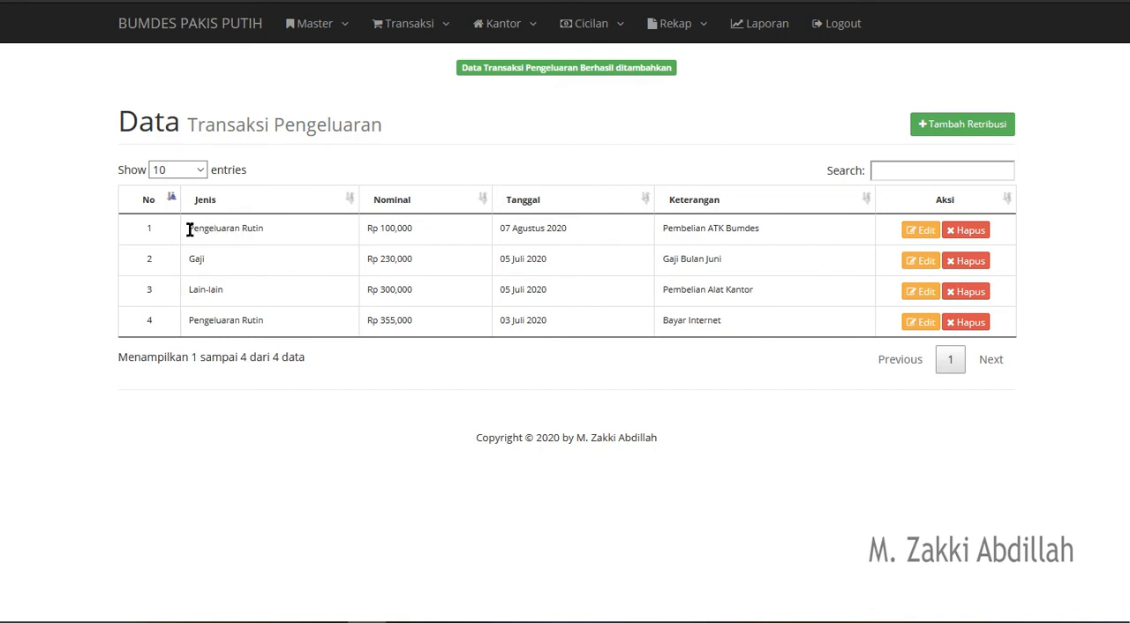
# - Examine the type, amount, date and description of the newly added expense in the list
pyautogui.moveTo(189, 228); pyautogui.dragTo(259, 228)
pyautogui.moveTo(372, 228); pyautogui.dragTo(514, 226)
pyautogui.moveTo(766, 235); pyautogui.dragTo(655, 234)
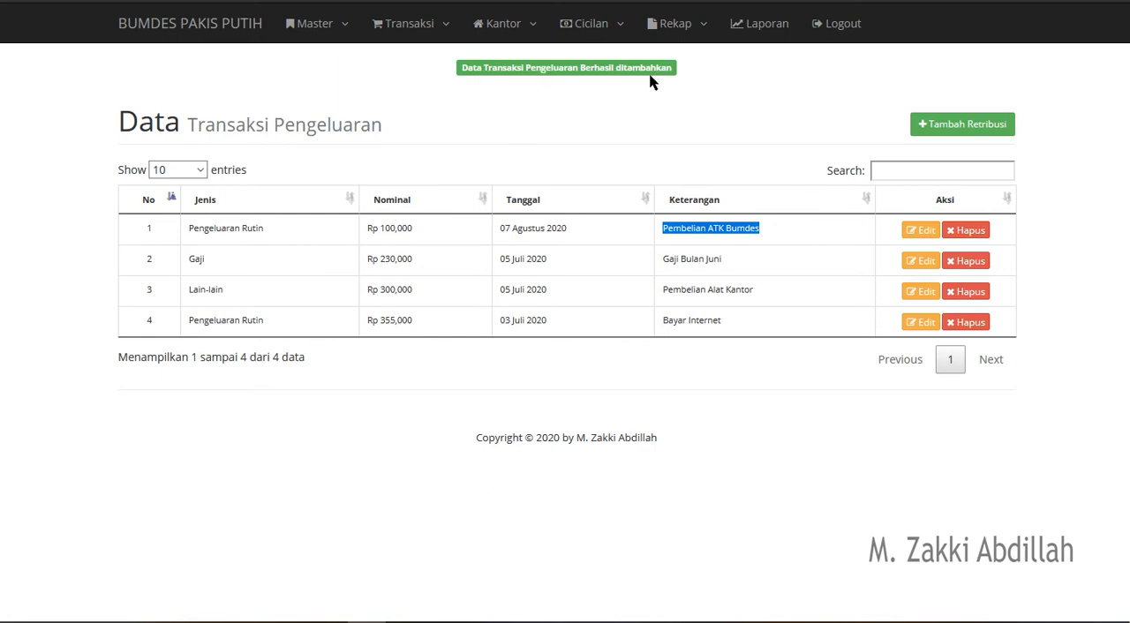
# - Start a new Retribusi Pasar entry with Jenis Retribusi set to Rp. 1.000 and Jumlah to 30
pyautogui.click(424, 39)
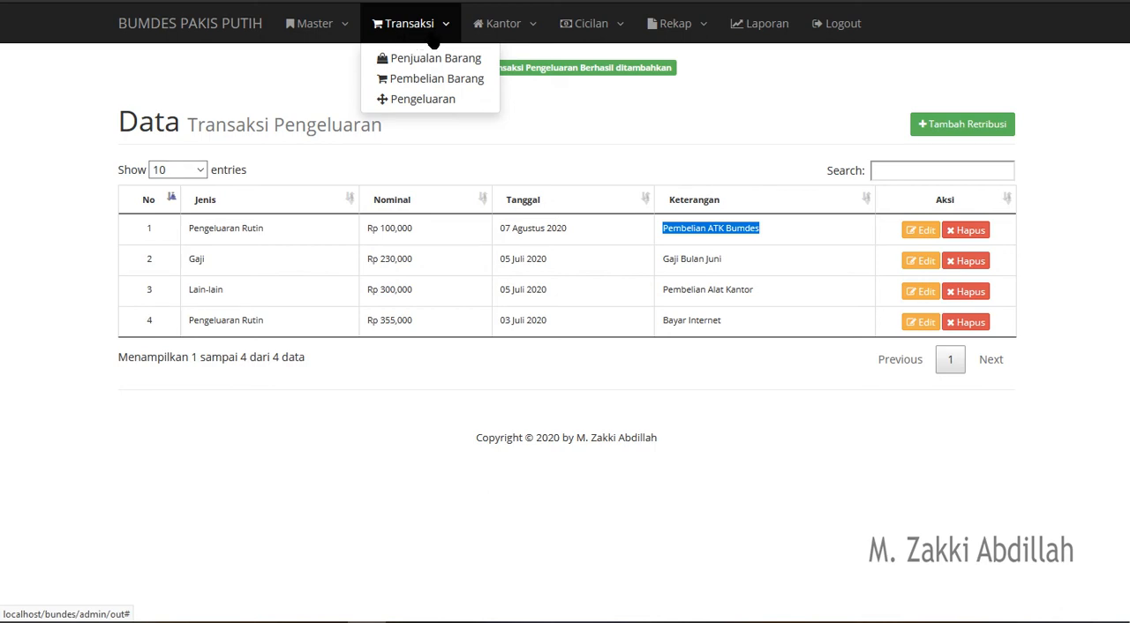
pyautogui.click(520, 30)
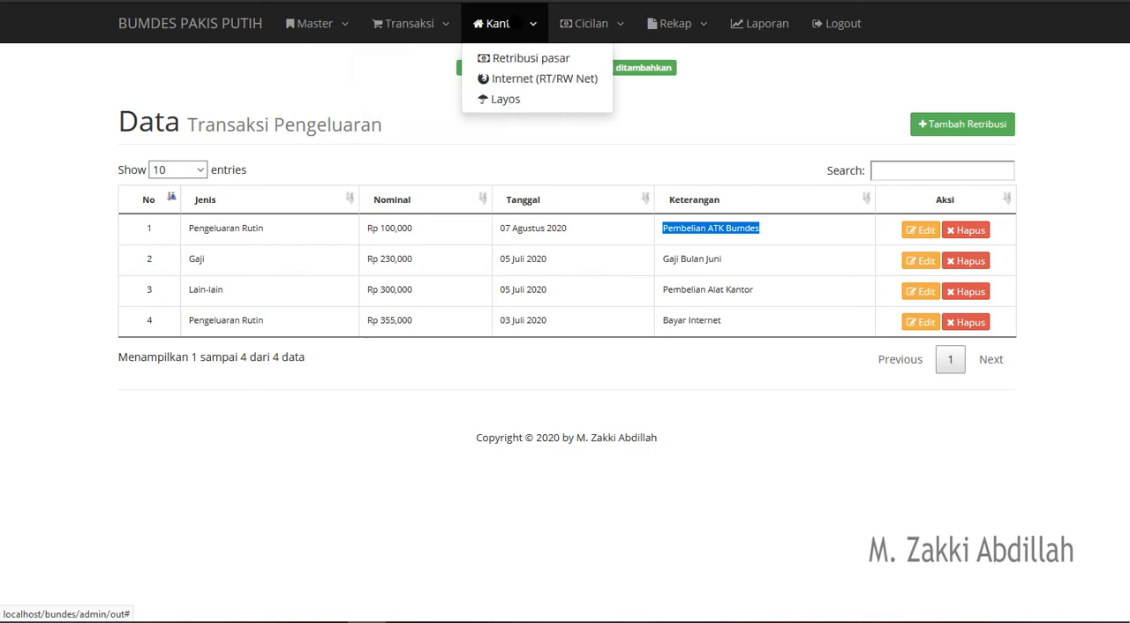
pyautogui.click(546, 61)
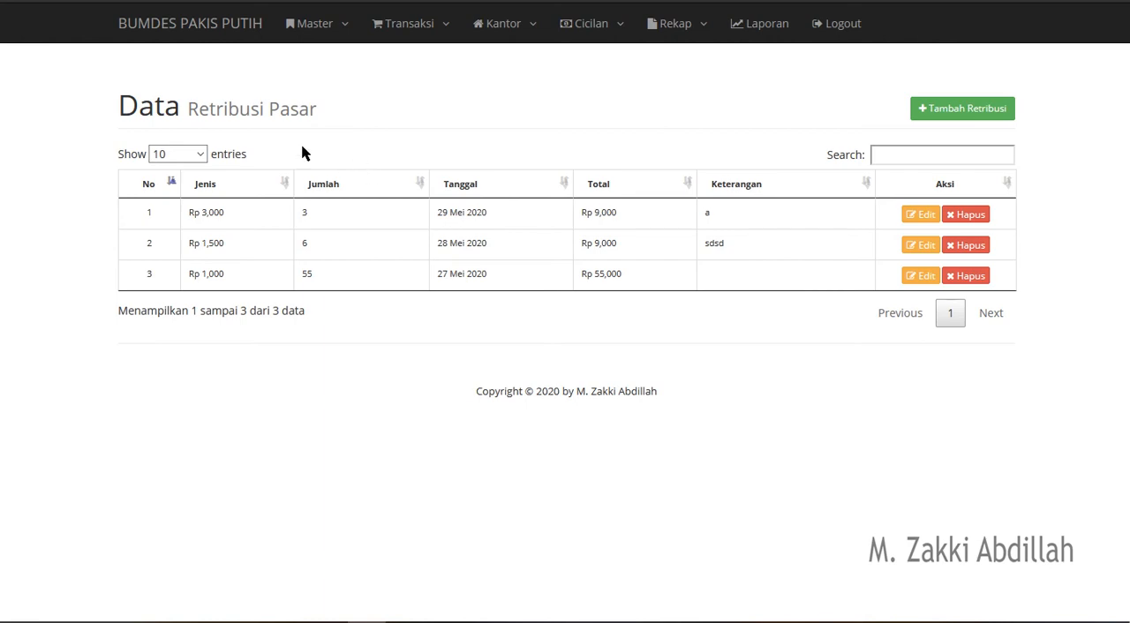
pyautogui.click(947, 110)
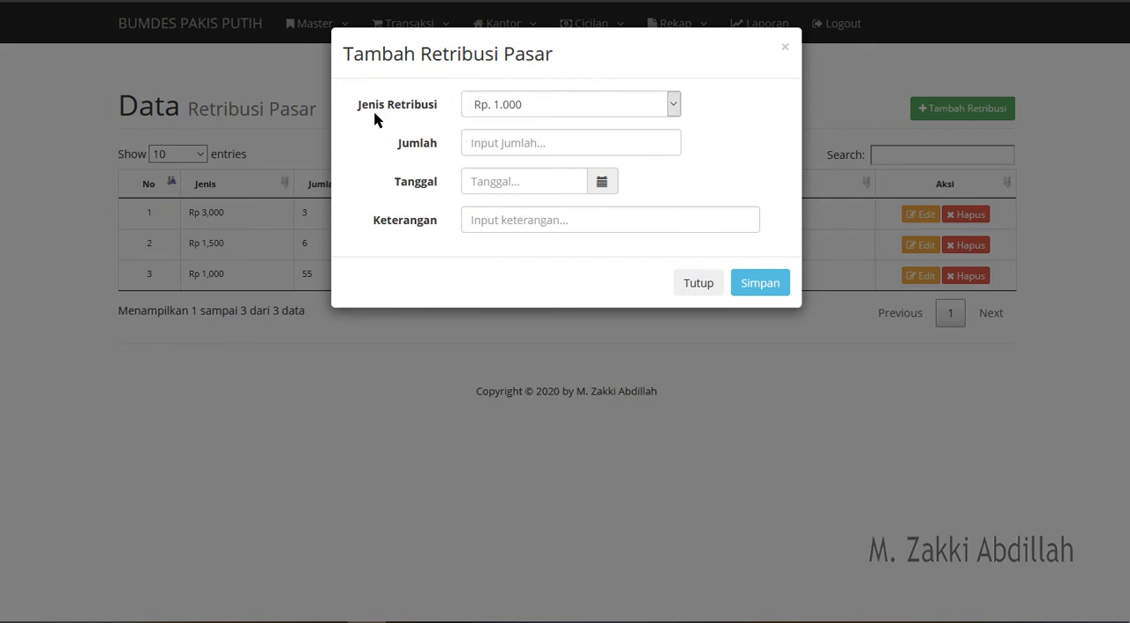
pyautogui.click(534, 107)
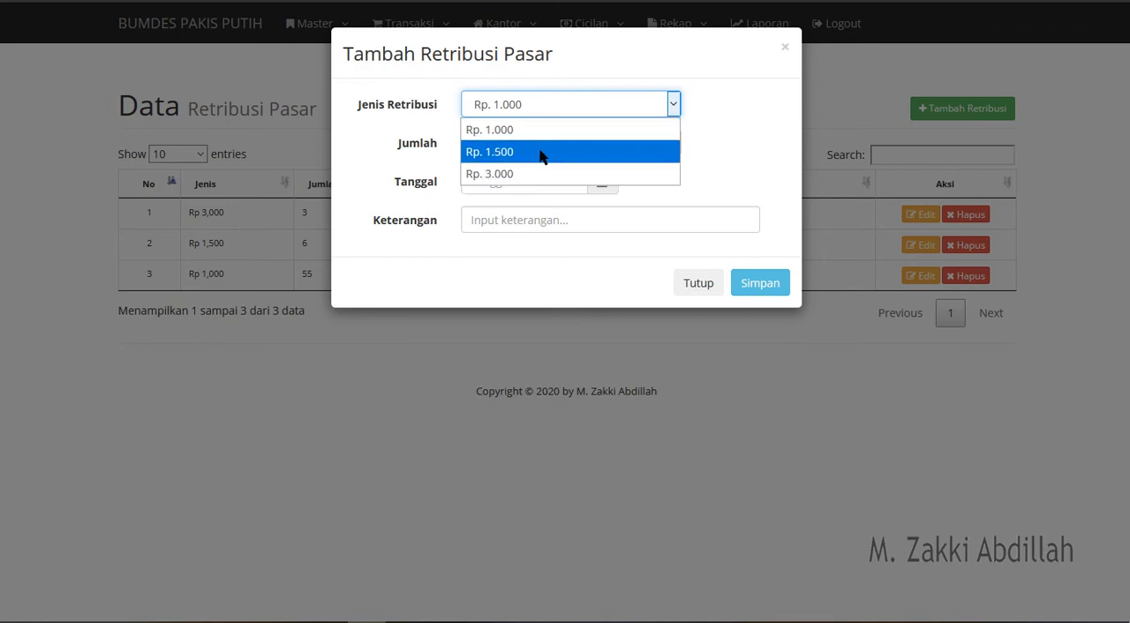
pyautogui.click(545, 132)
pyautogui.click(527, 146)
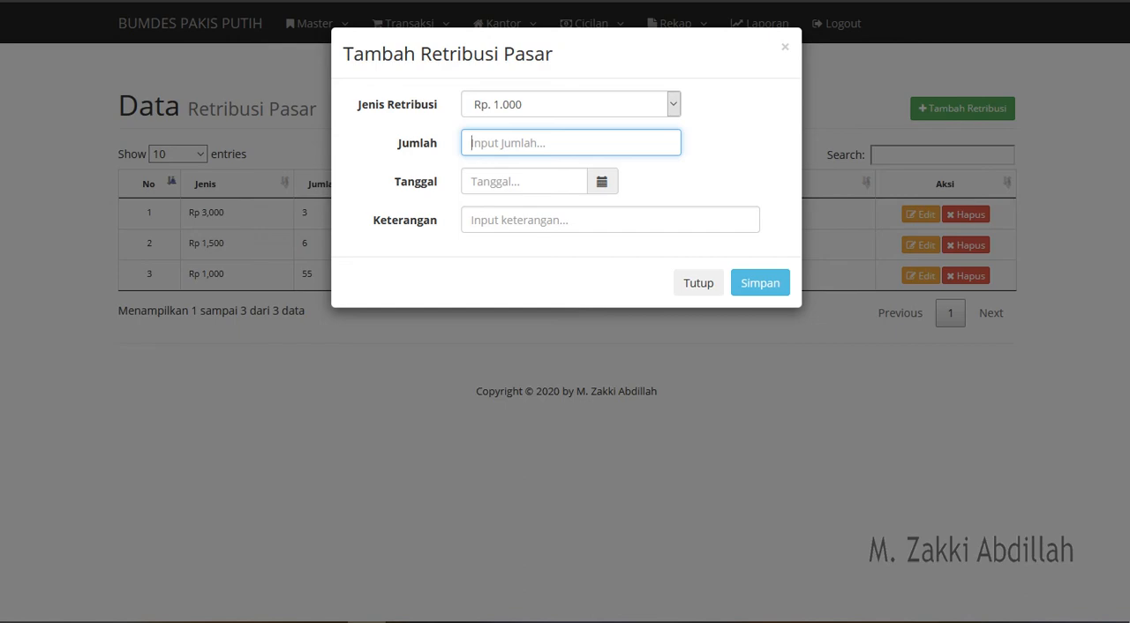
pyautogui.write('30')
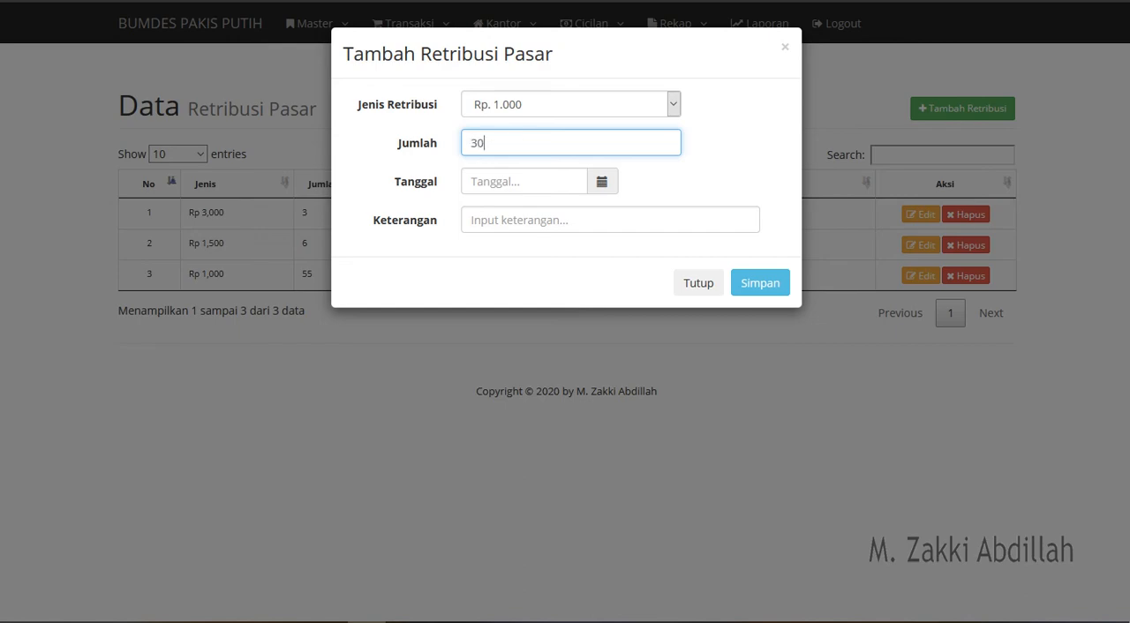
# - Set the market levy's Tanggal to 2020-08-07 and Keterangan to "Penarikan retribusi rutin Hari senin", save it and check its total
pyautogui.click(600, 186)
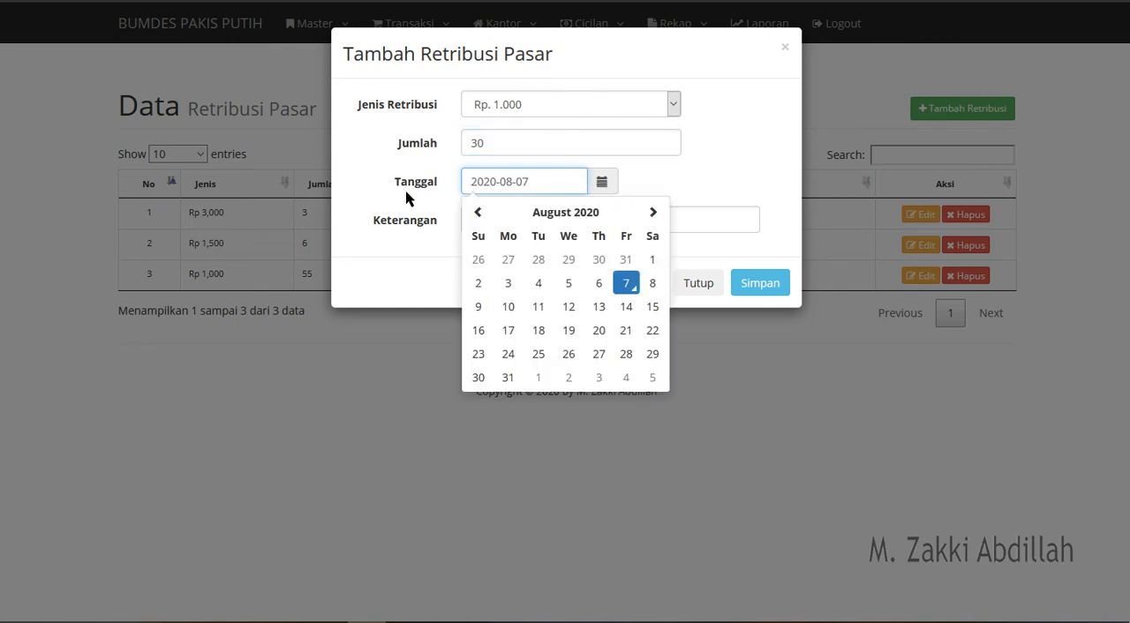
pyautogui.click(624, 290)
pyautogui.click(525, 222)
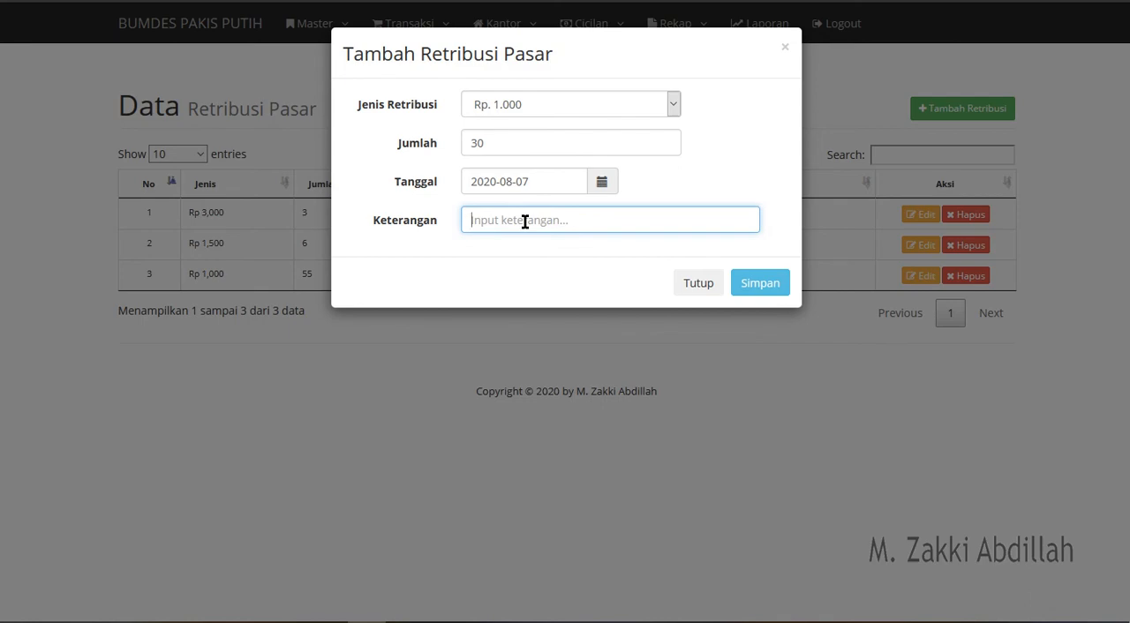
pyautogui.write('Penarikan retribusi rutin Hari senin')
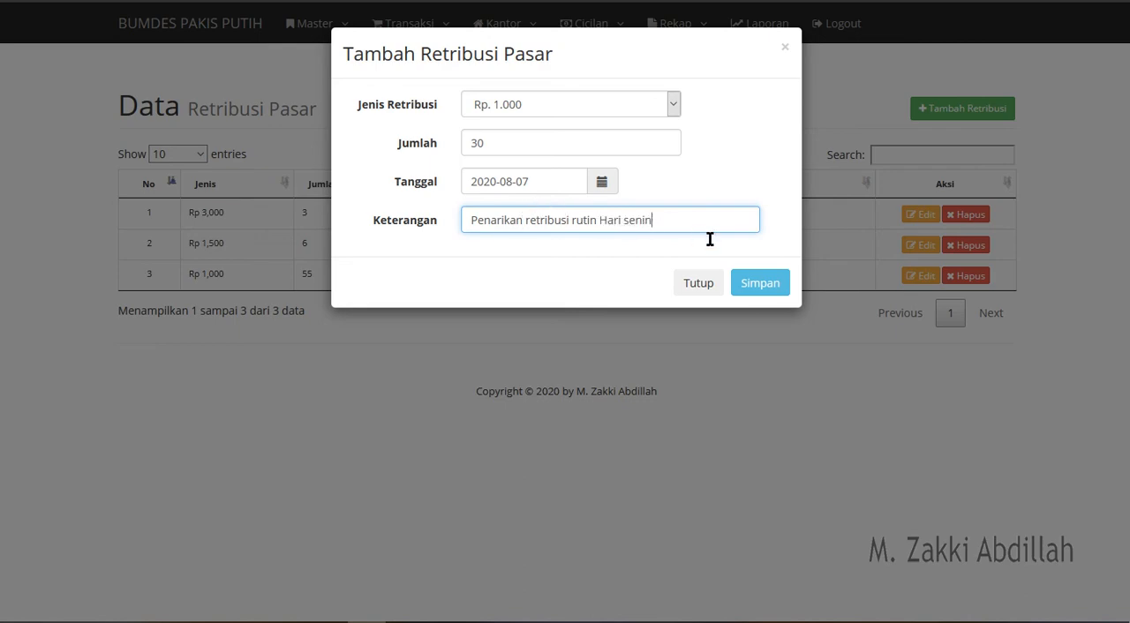
pyautogui.click(746, 290)
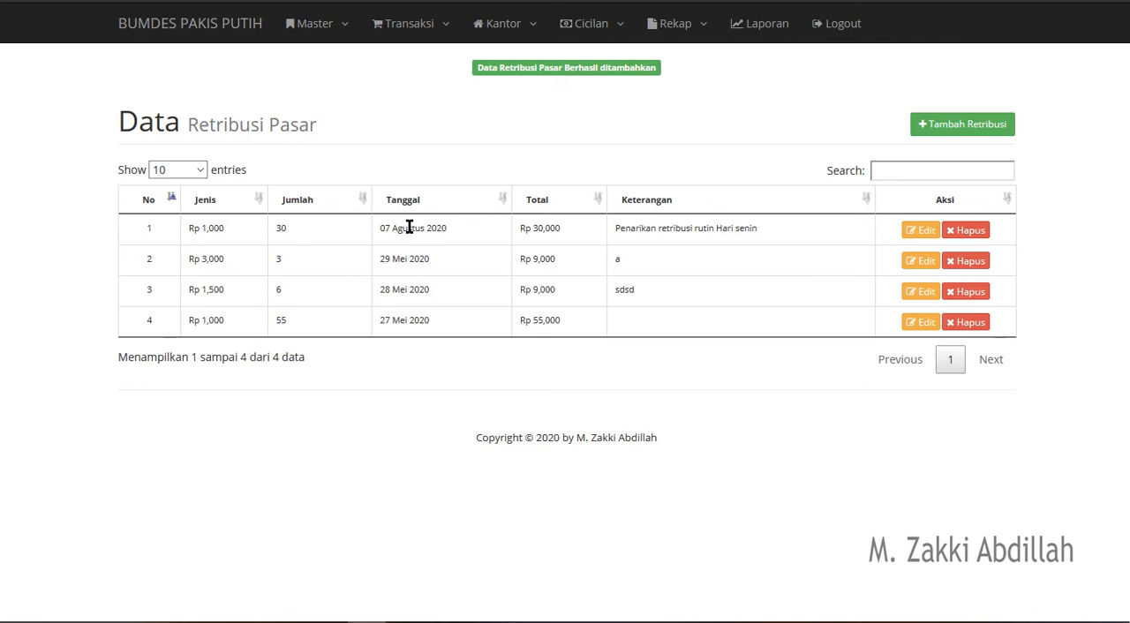
pyautogui.tripleClick(523, 230)
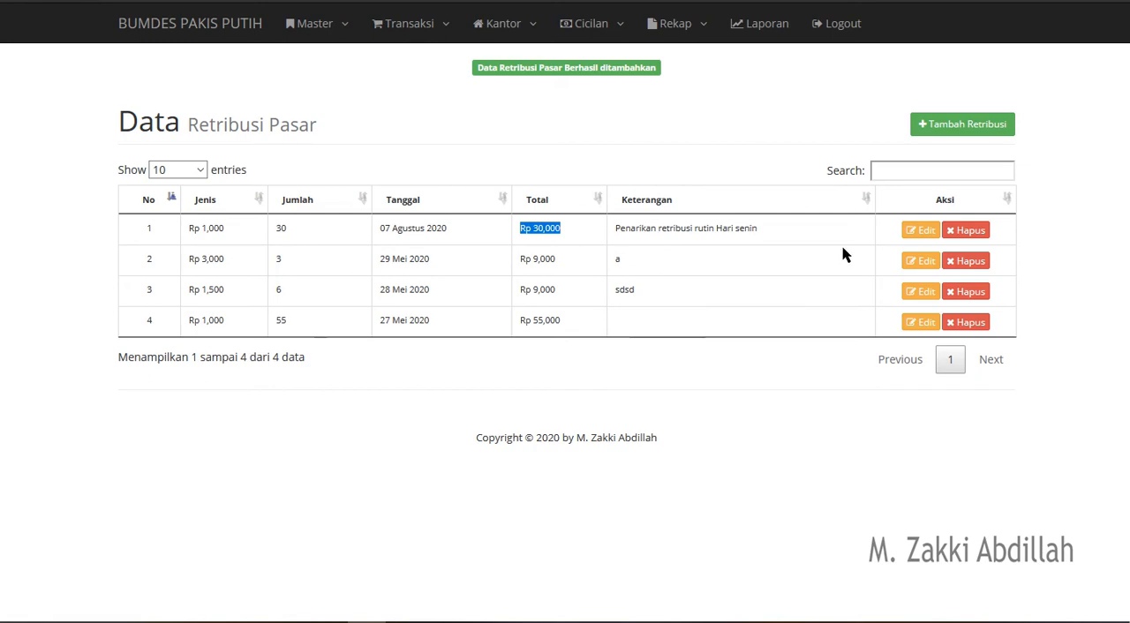
# - Start a new Internet (RT/RW Net) entry with Jenis set to Mingguan, Nominal to 20,000 and Jumlah to 2
pyautogui.click(503, 24)
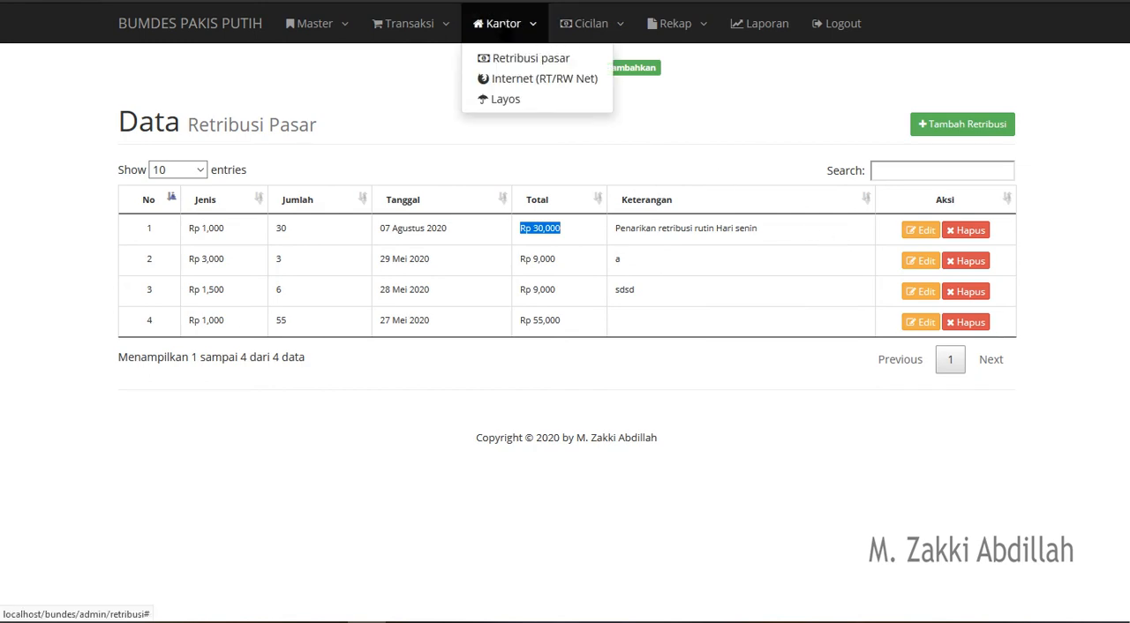
pyautogui.click(525, 88)
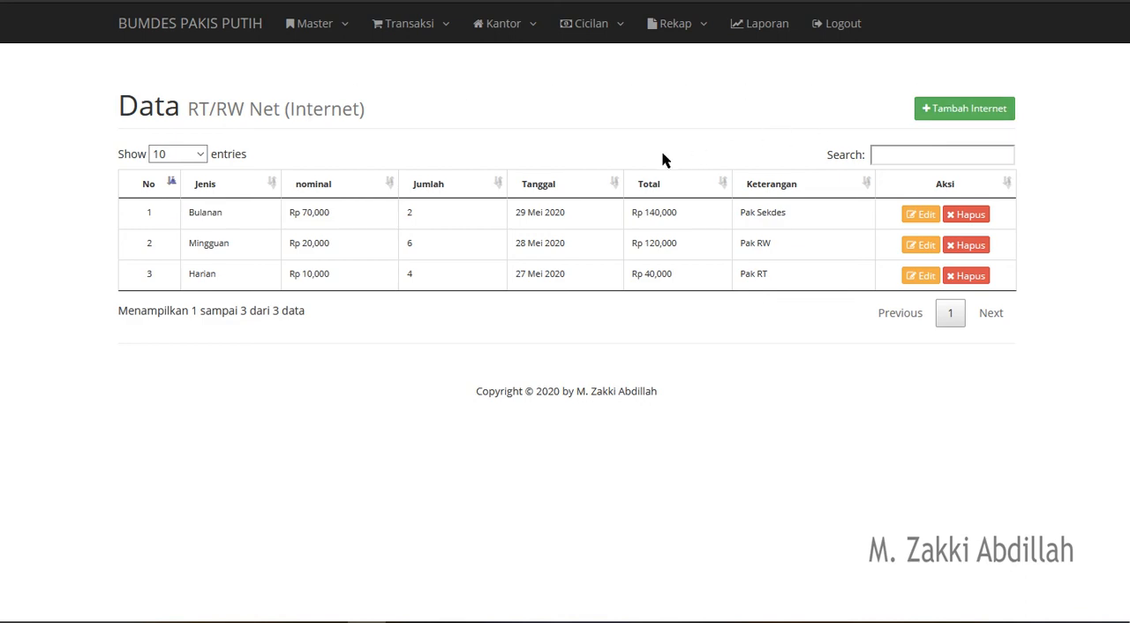
pyautogui.click(966, 115)
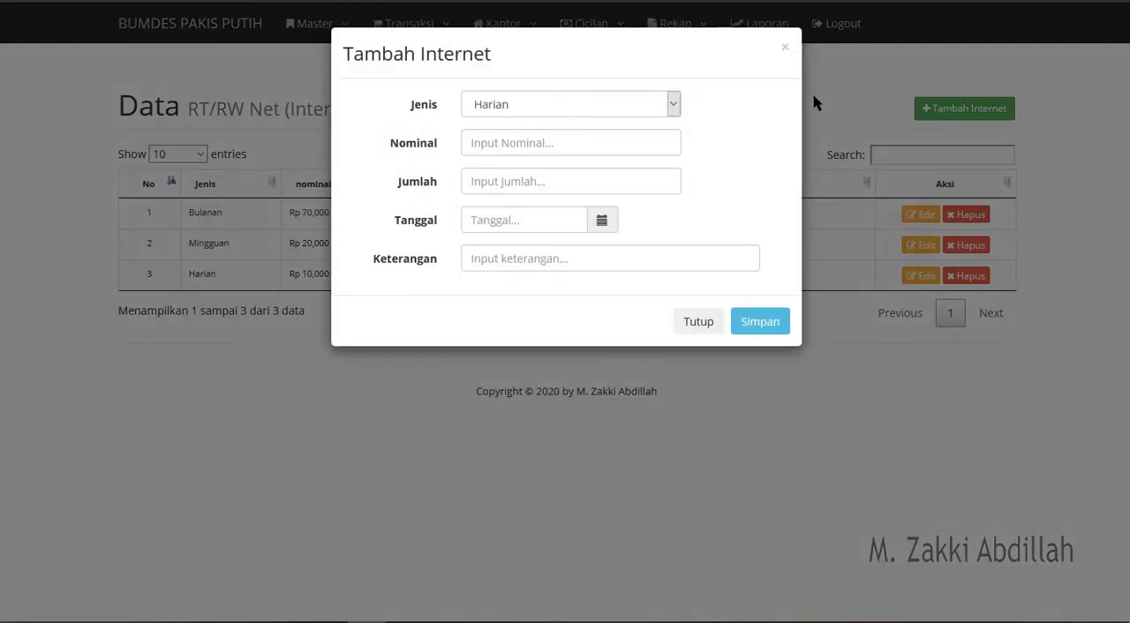
pyautogui.click(648, 106)
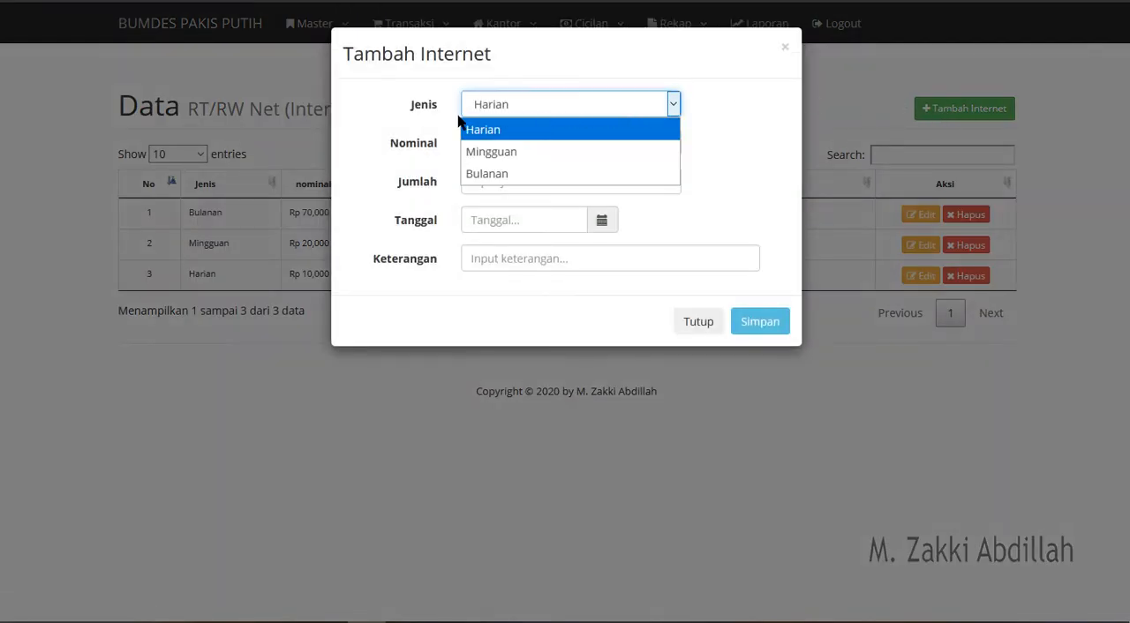
pyautogui.click(537, 151)
pyautogui.click(525, 143)
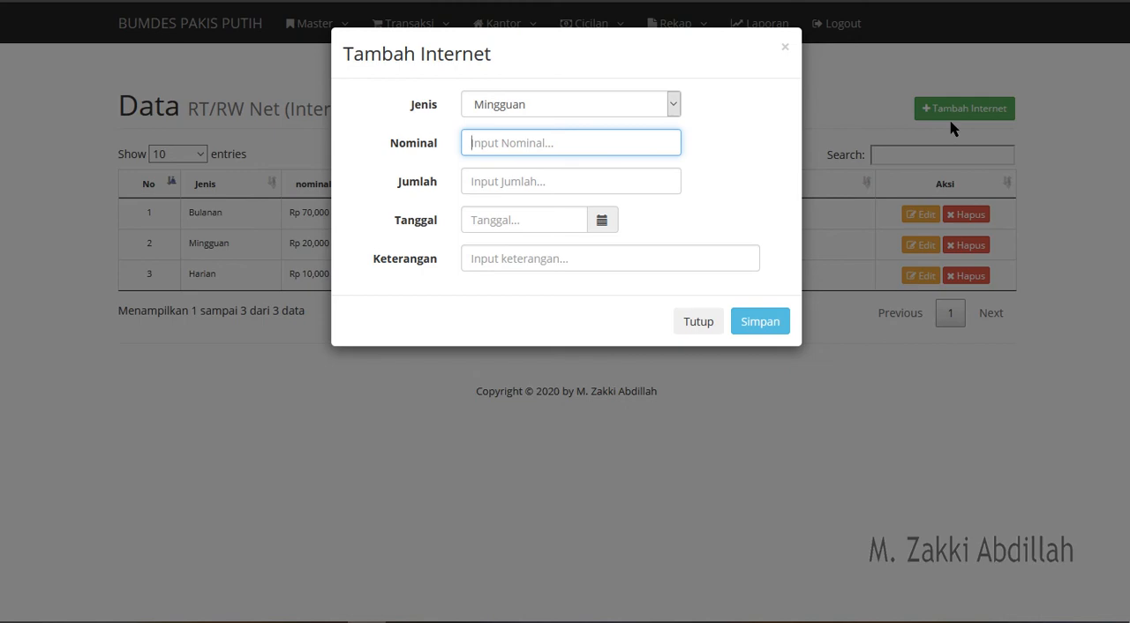
pyautogui.write('200000')
pyautogui.click(633, 189)
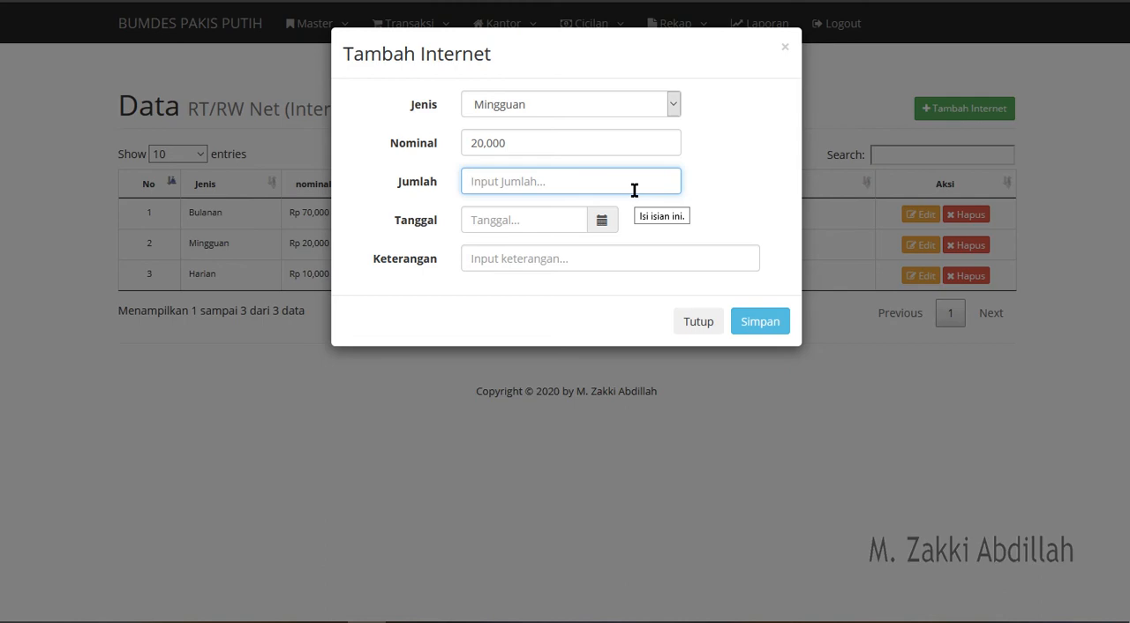
pyautogui.write('2')
pyautogui.click(736, 163)
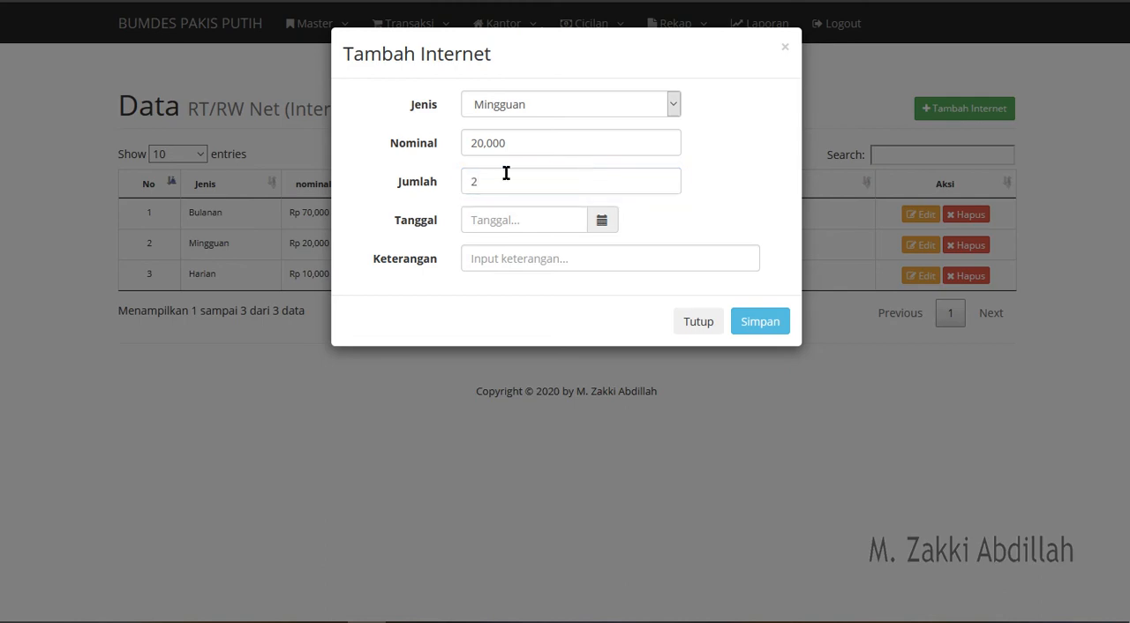
# - Set the internet entry's Tanggal to 2020-08-07 and Keterangan to "Voucher internet untuk mingguan", and save it
pyautogui.click(614, 228)
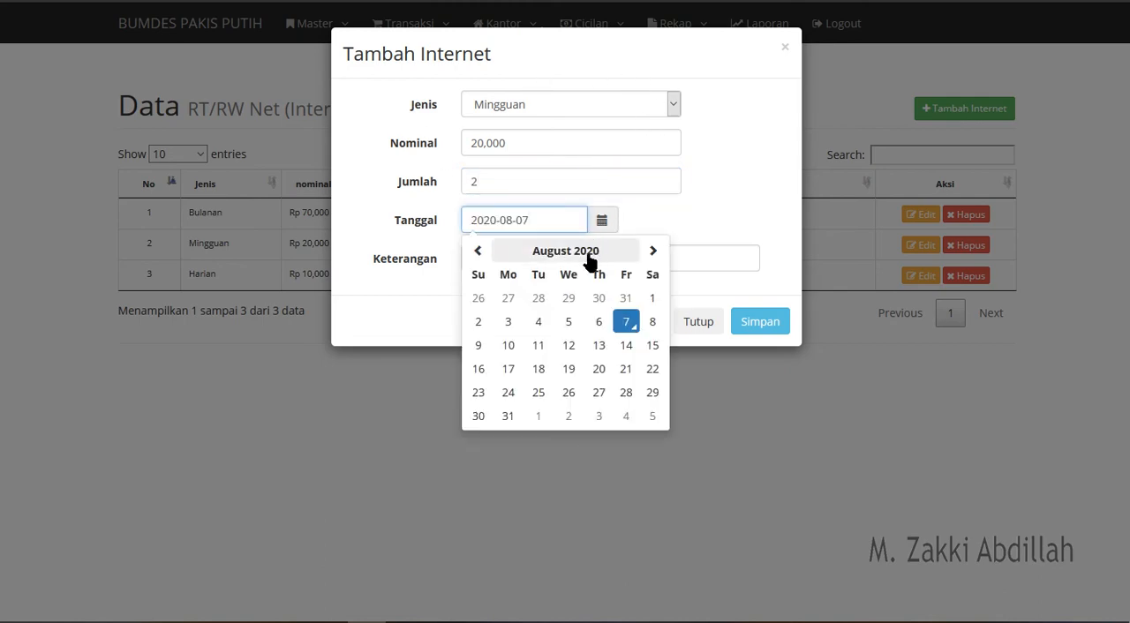
pyautogui.click(626, 322)
pyautogui.click(494, 259)
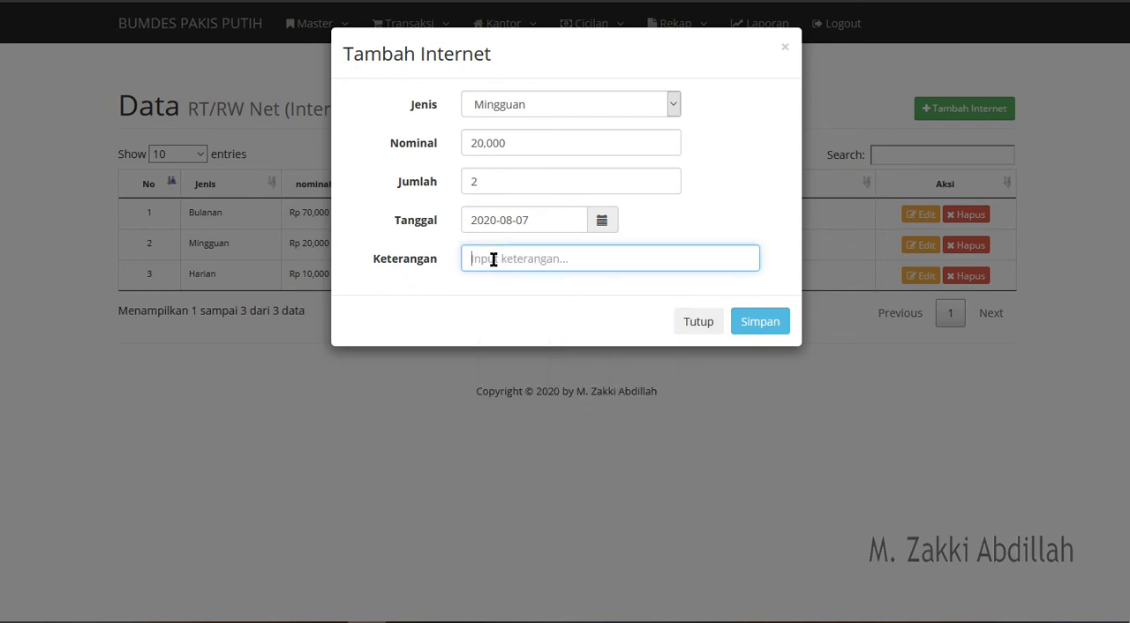
pyautogui.write('Voucher internet untuk mingguan')
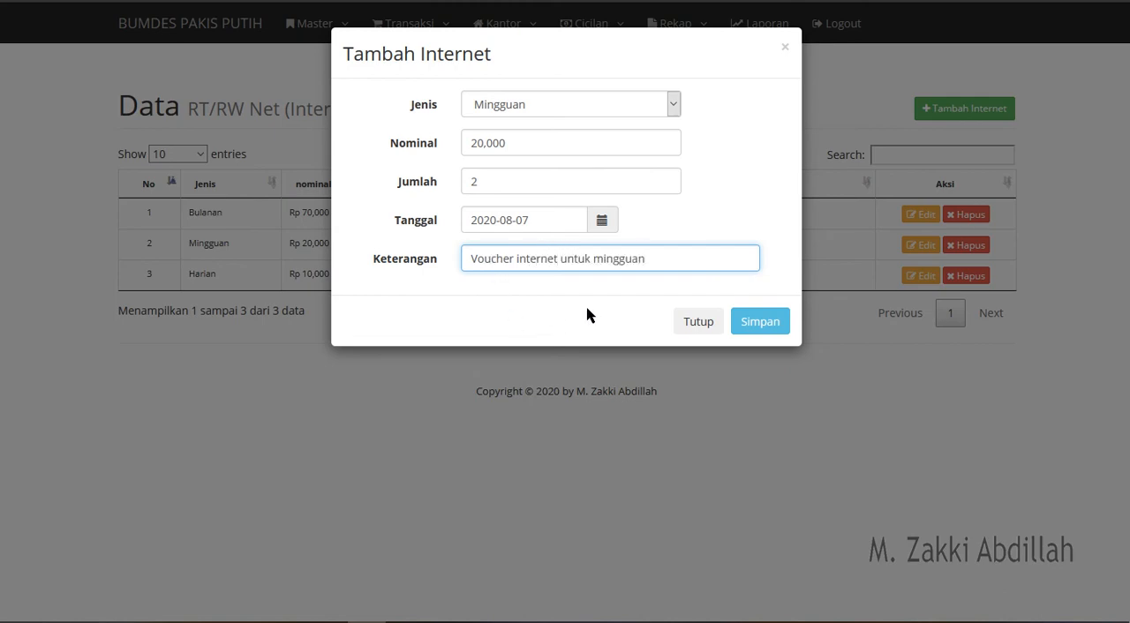
pyautogui.click(748, 328)
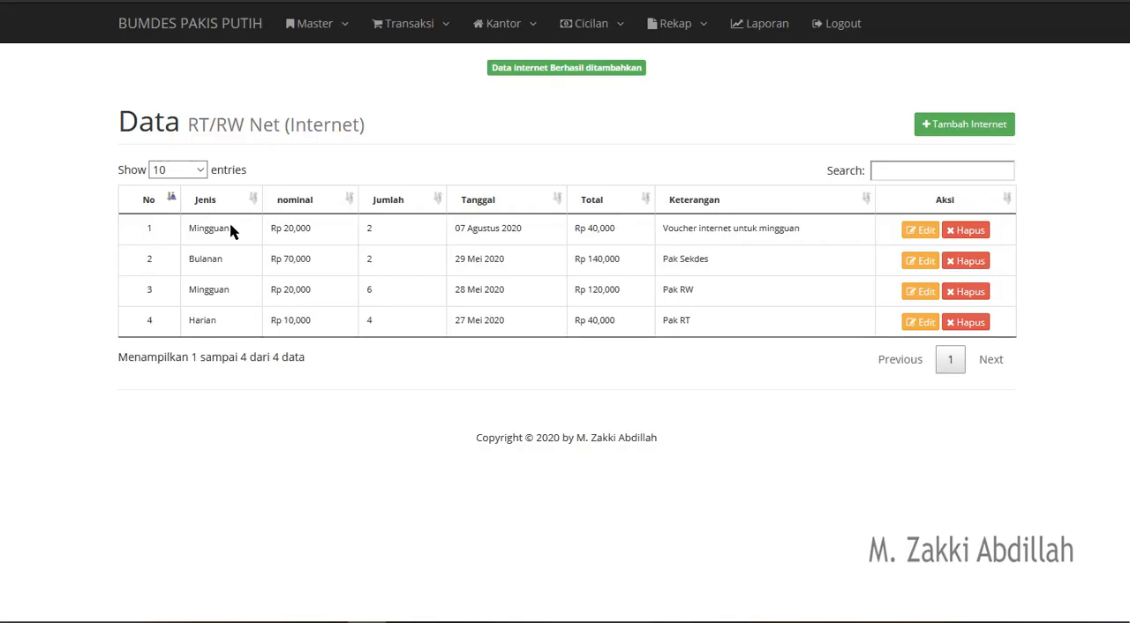
# - Examine the nominal, quantity and total of the newly added internet entry in the list
pyautogui.tripleClick(298, 228)
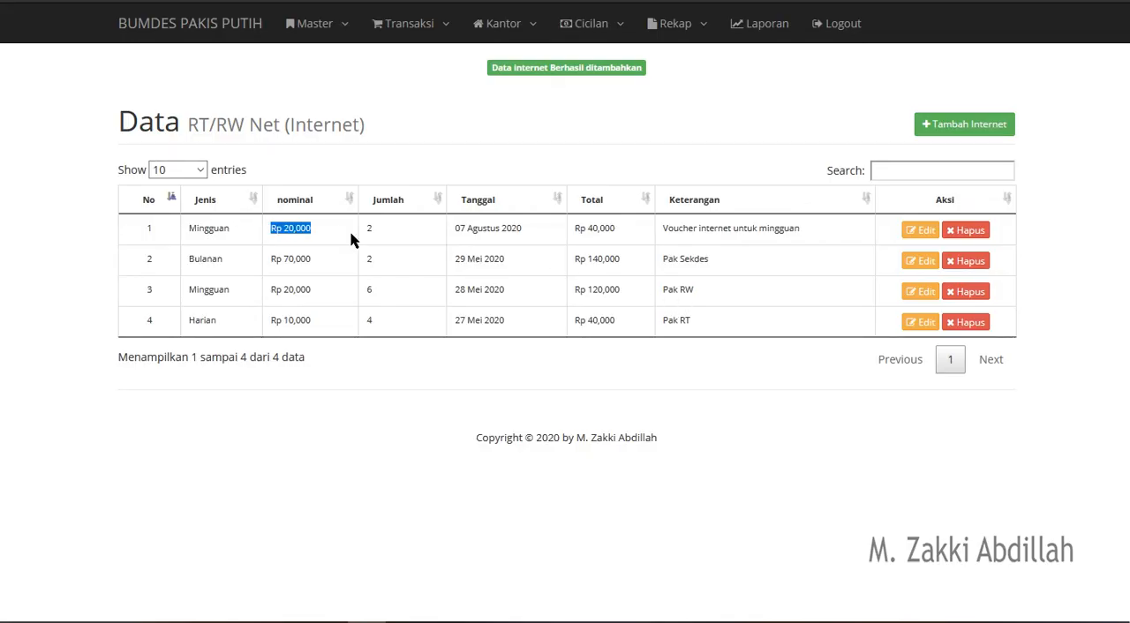
pyautogui.doubleClick(403, 237)
pyautogui.tripleClick(605, 231)
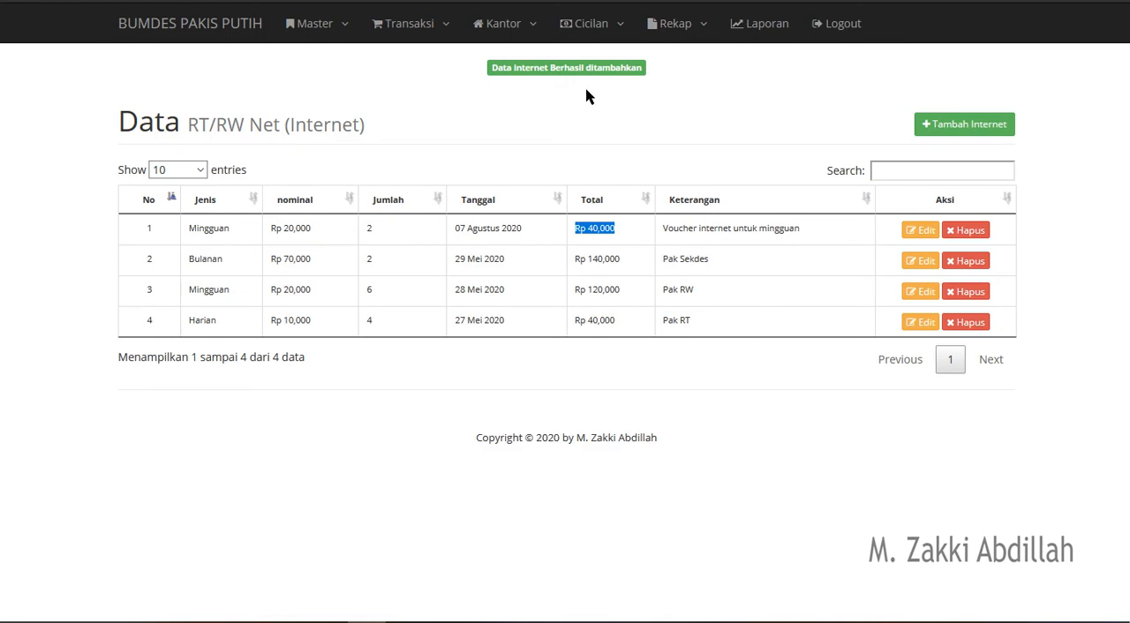
pyautogui.click(589, 41)
# - Start a new Layos entry with Tanggal set to 2020-08-07 and Nominal to 100,000
pyautogui.click(503, 27)
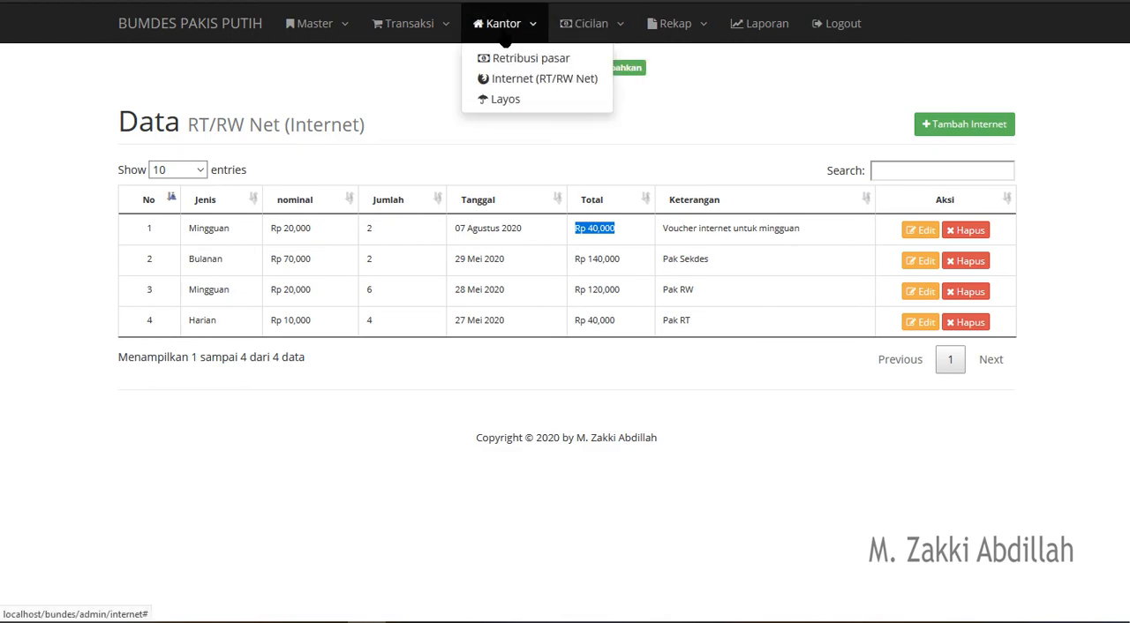
pyautogui.click(510, 104)
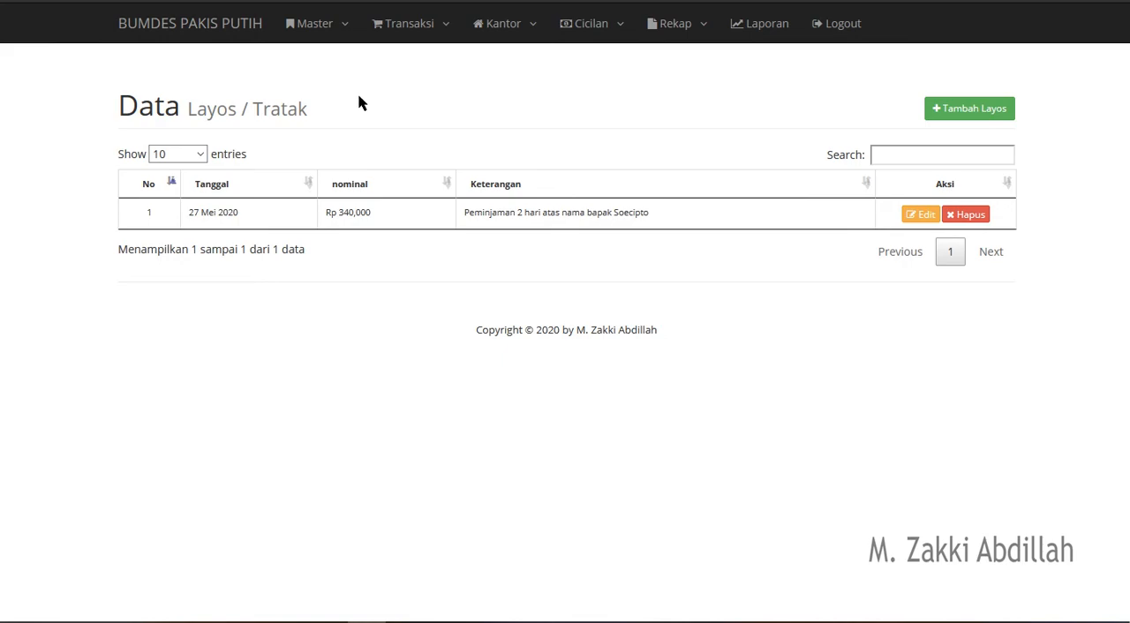
pyautogui.click(990, 113)
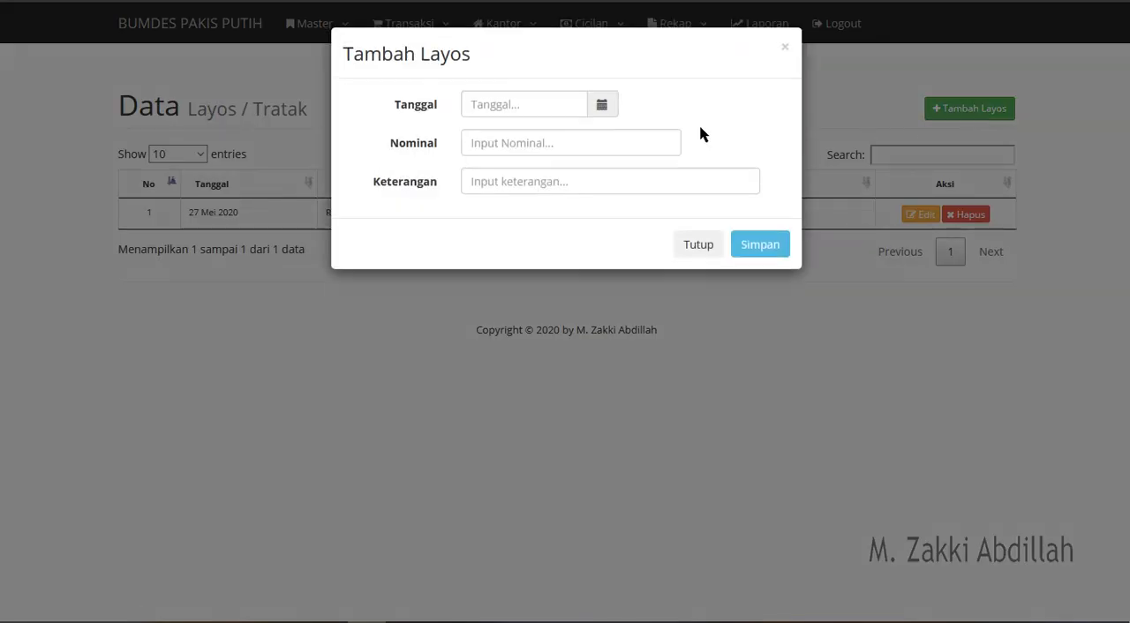
pyautogui.click(601, 106)
pyautogui.click(624, 275)
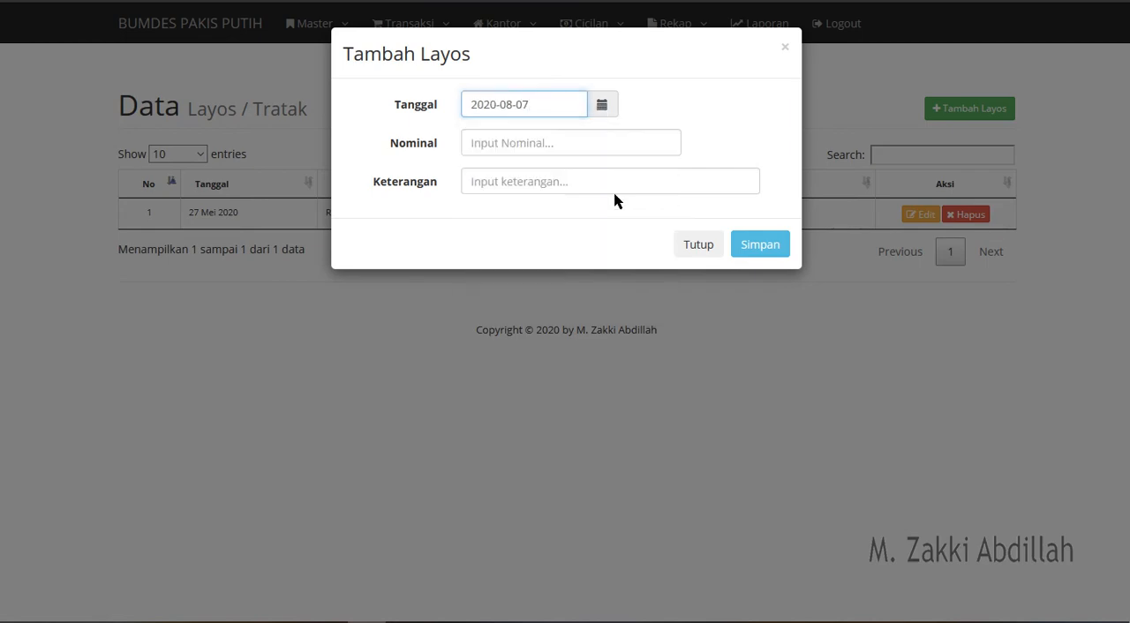
pyautogui.click(577, 144)
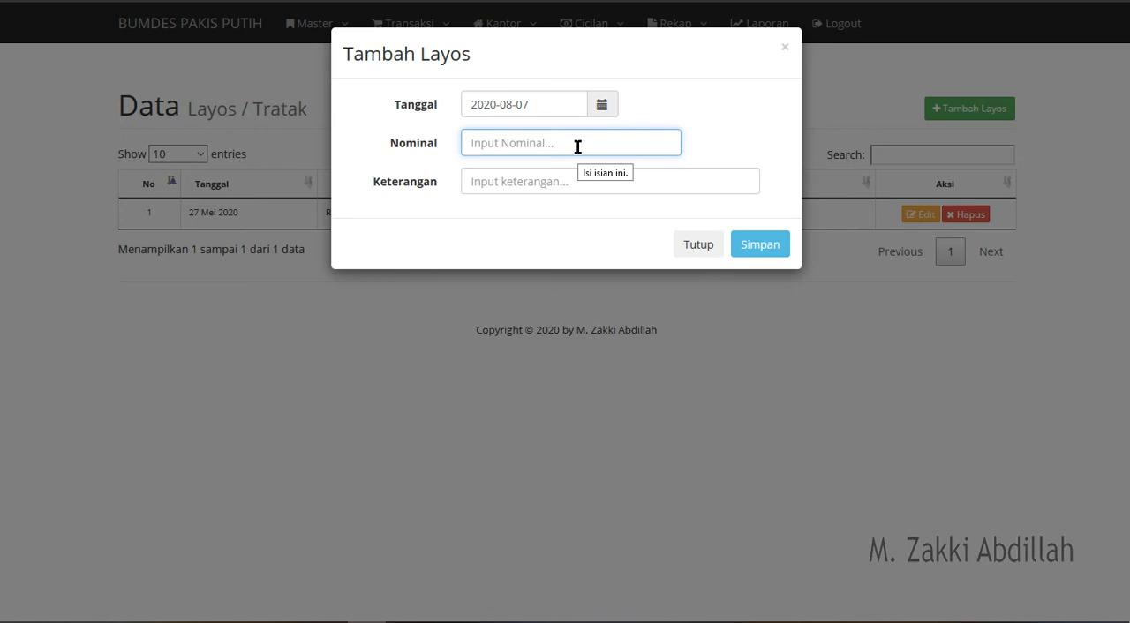
pyautogui.write('10,000')
# - Enter a Keterangan stating the renter's name and the rental period of 2 days, and save the Layos entry
pyautogui.click(573, 174)
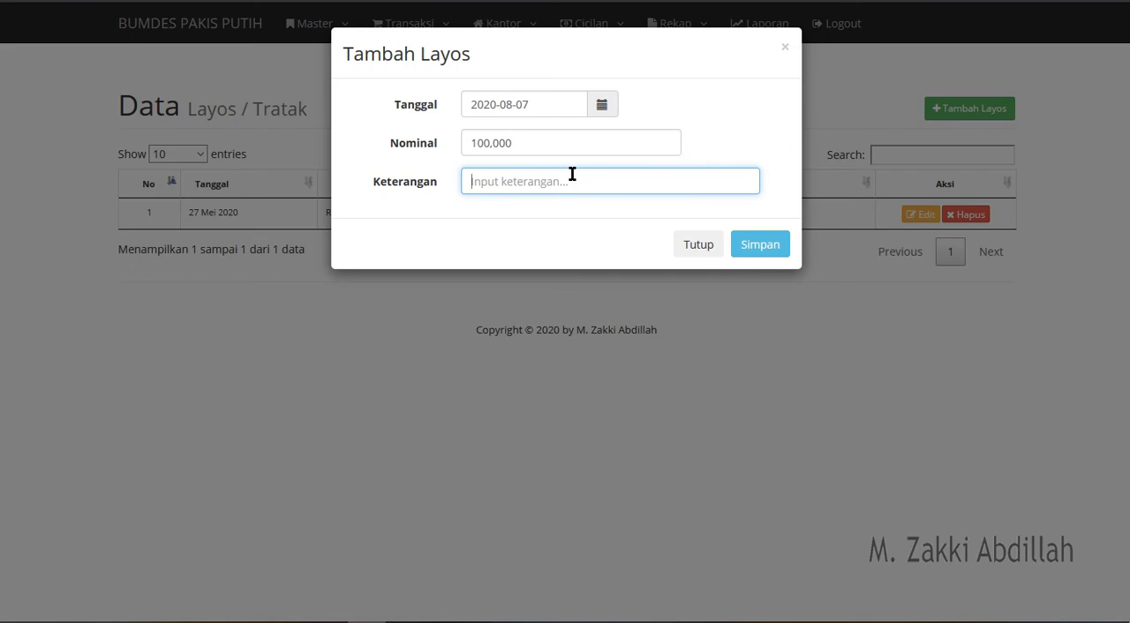
pyautogui.write('DI')
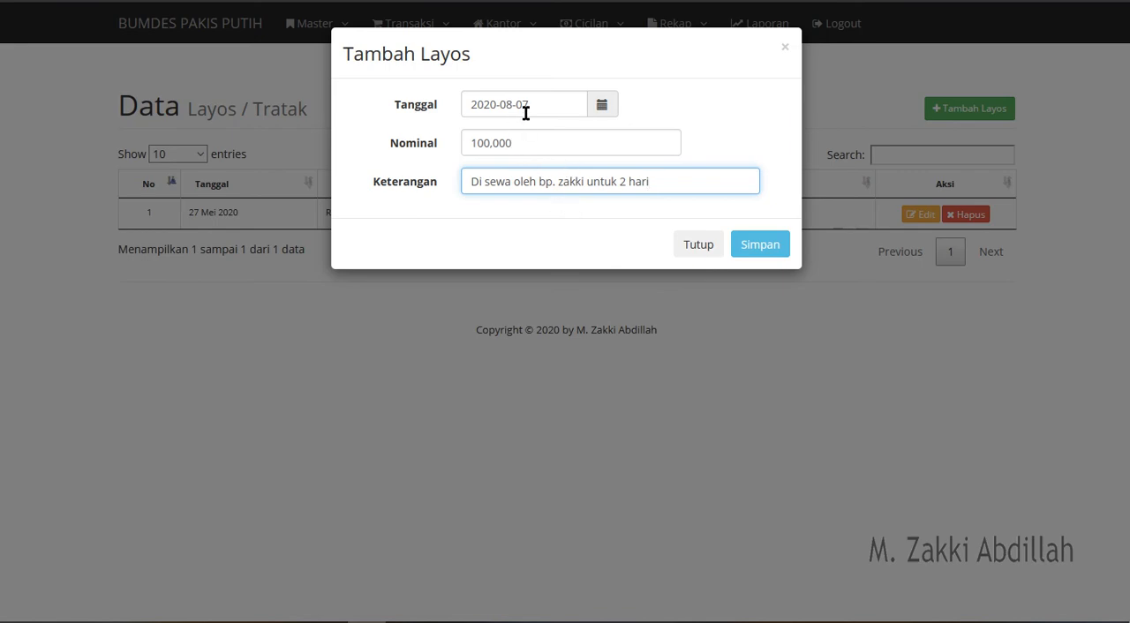
pyautogui.click(755, 245)
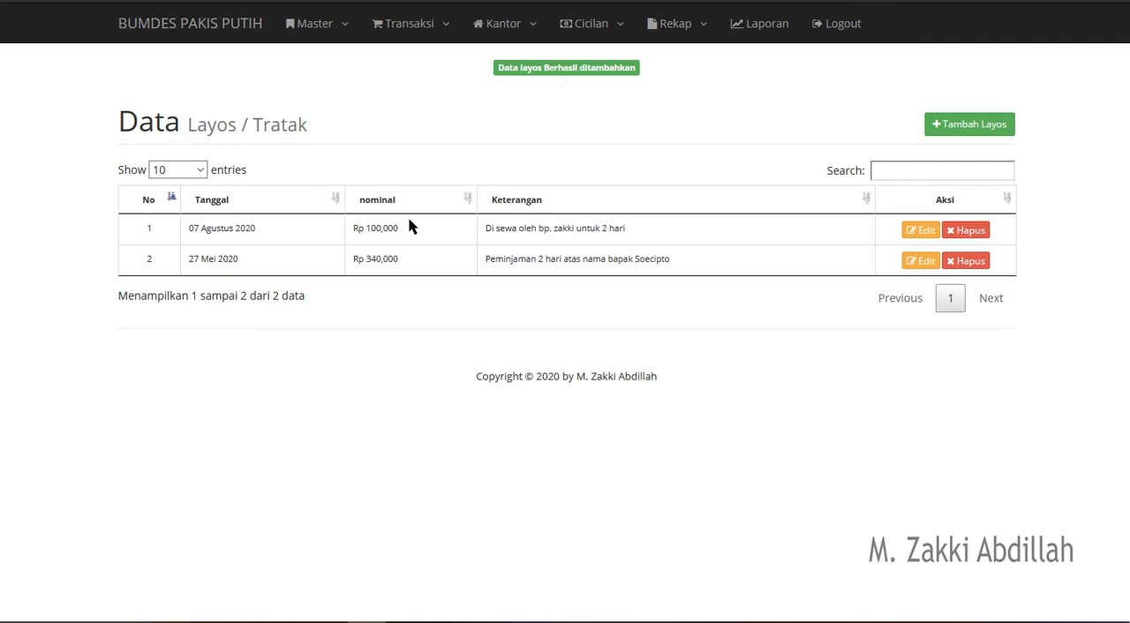
# - Examine the nominal and description of the newly added Layos entry, and review the available Kantor features
pyautogui.moveTo(409, 230); pyautogui.dragTo(359, 229)
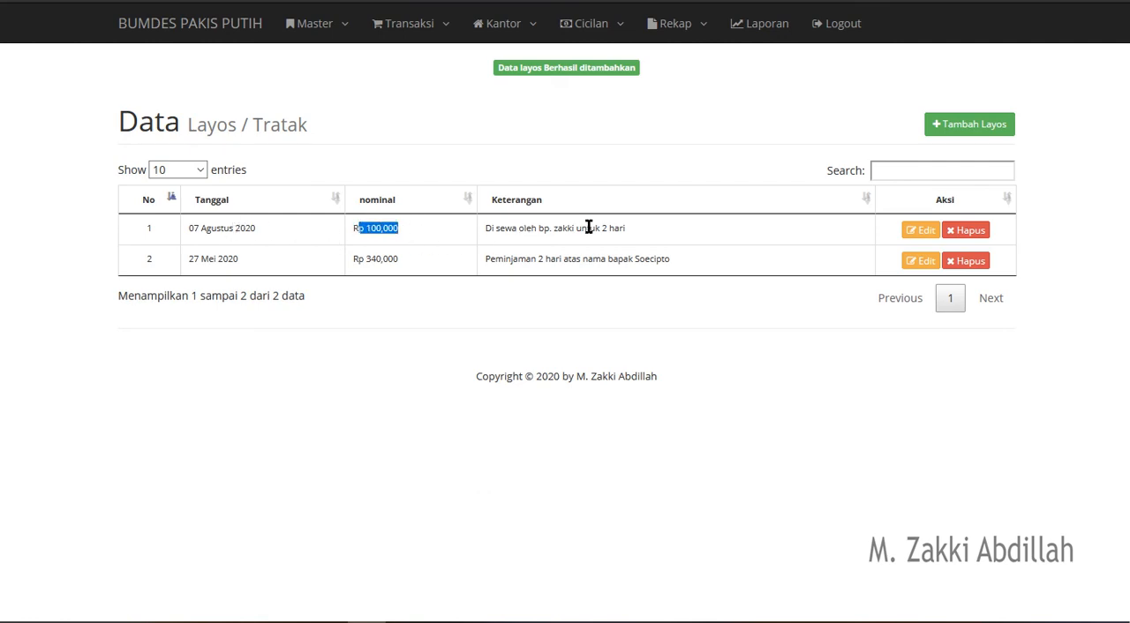
pyautogui.moveTo(621, 228); pyautogui.dragTo(492, 230)
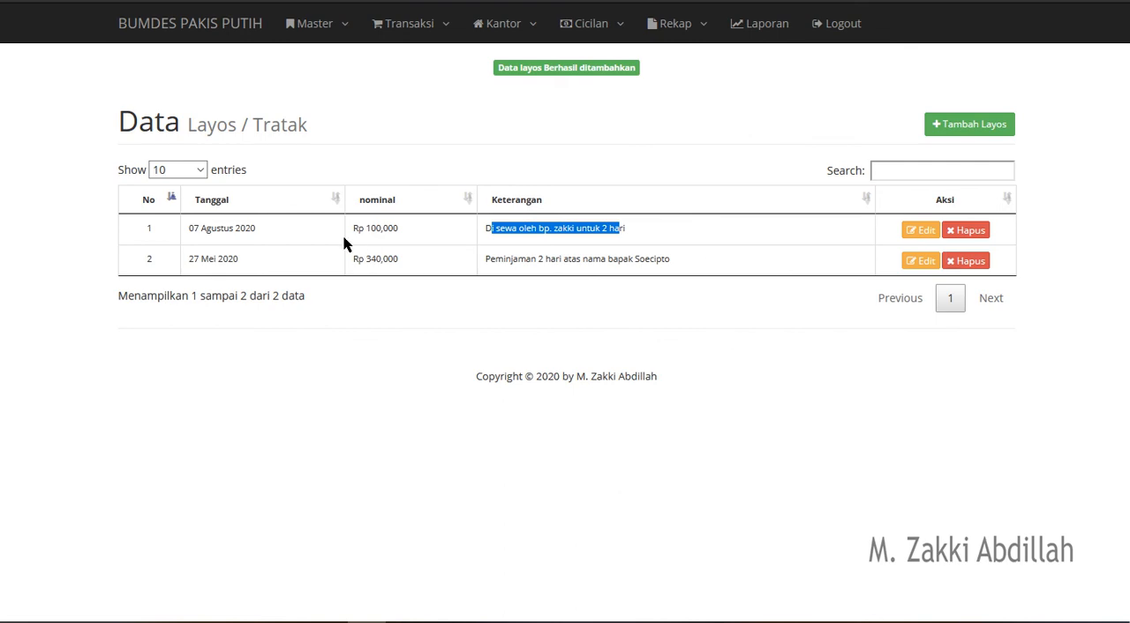
pyautogui.click(582, 229)
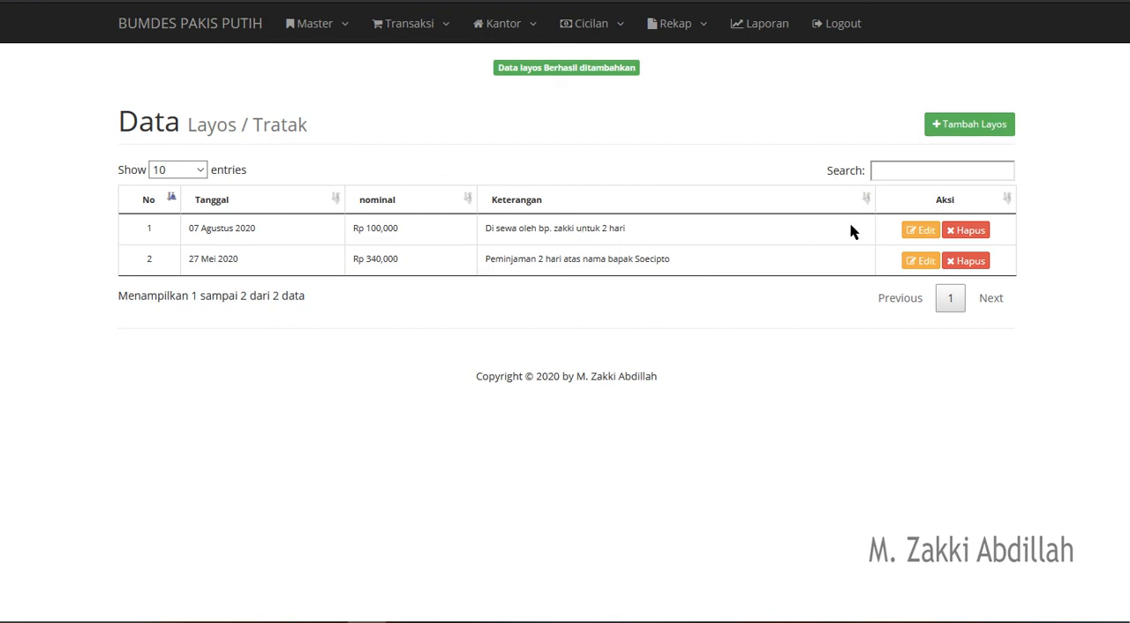
pyautogui.click(500, 24)
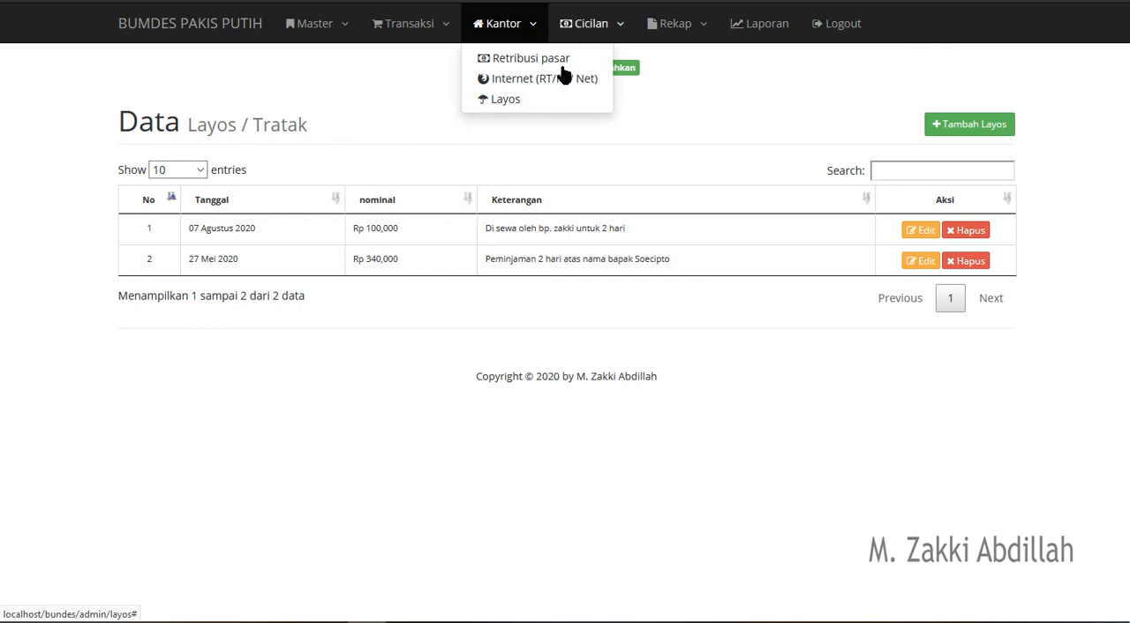
pyautogui.click(528, 24)
pyautogui.click(527, 24)
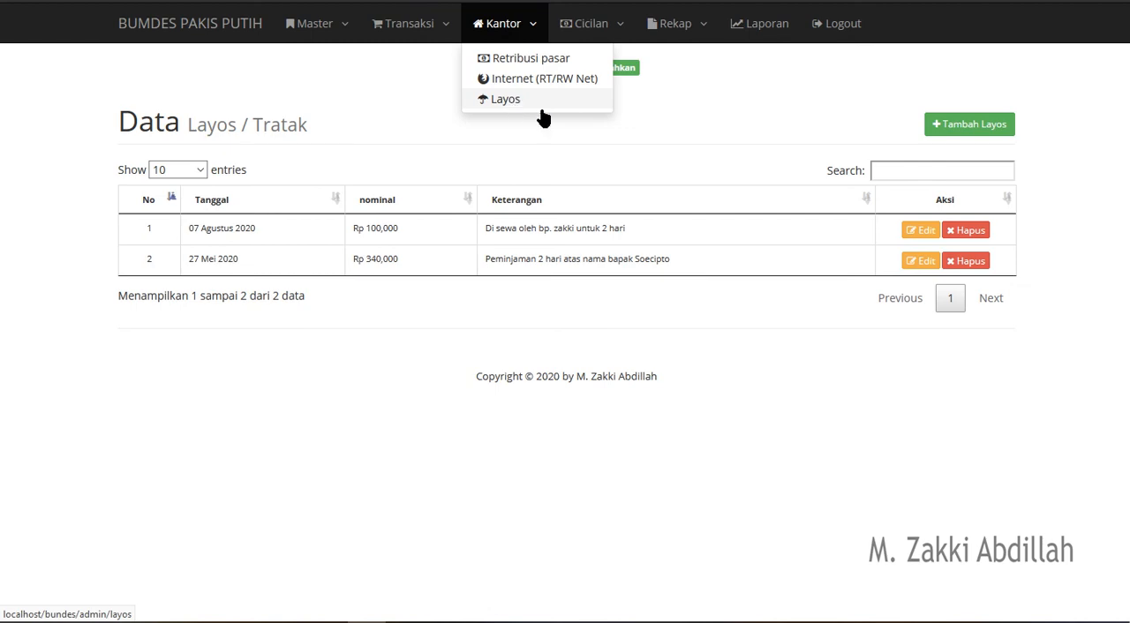
pyautogui.click(629, 124)
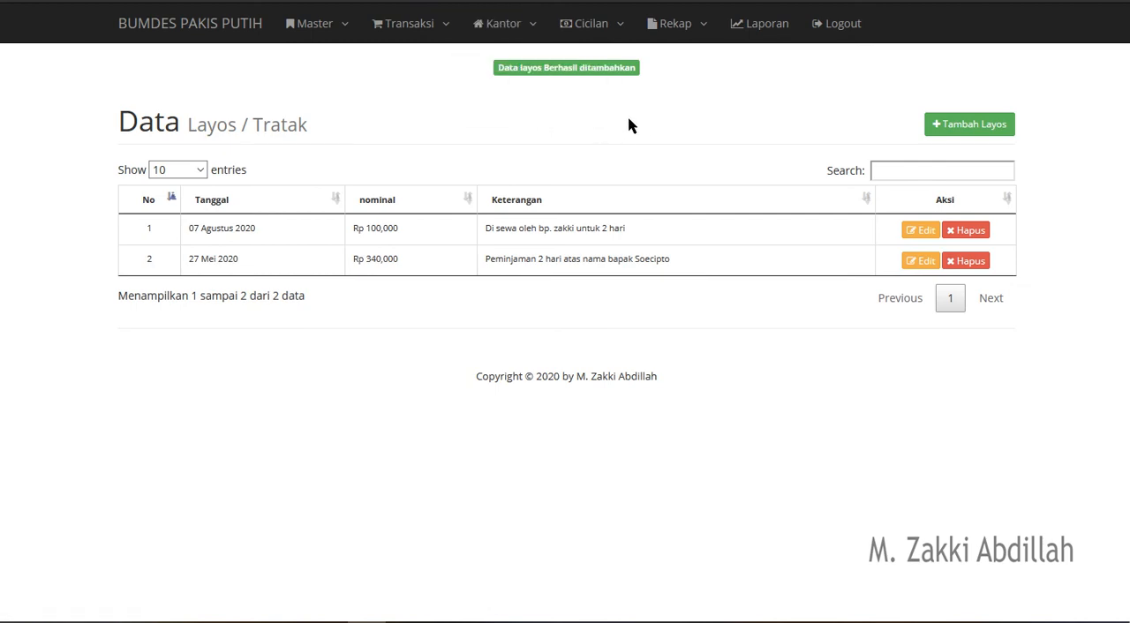
# - Review the available Cicilan features and examine the Tunai and Kasbon payment options in the sales transaction form
pyautogui.click(606, 40)
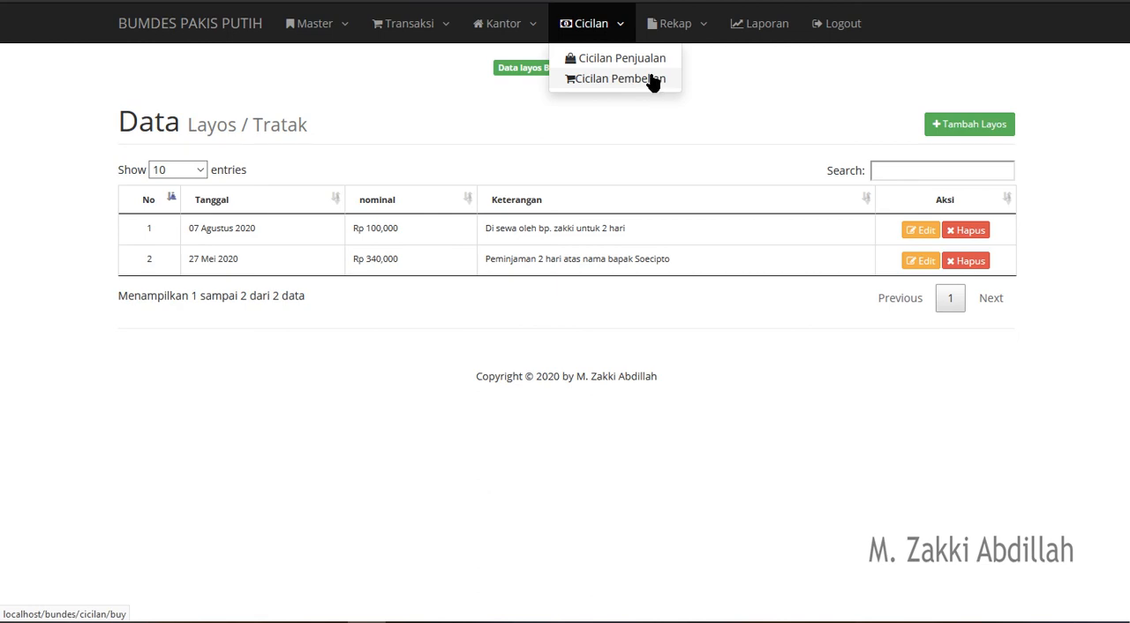
pyautogui.click(435, 41)
pyautogui.click(434, 63)
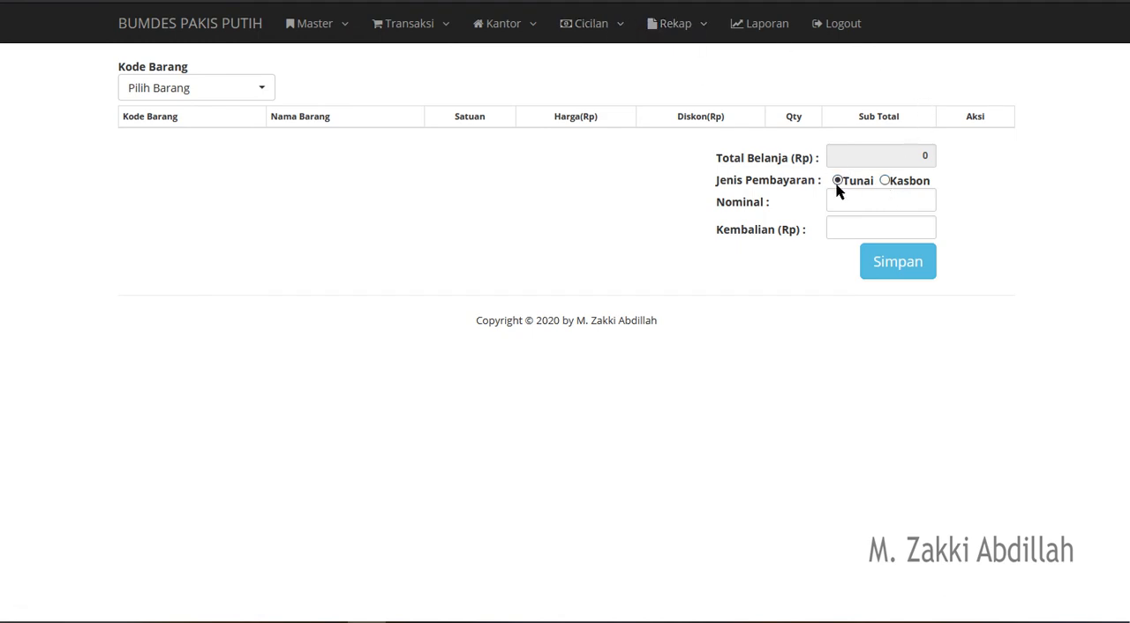
# - View the sales installment list and examine its paid-off status and the total of the sale dated 2020-08-07
pyautogui.click(595, 42)
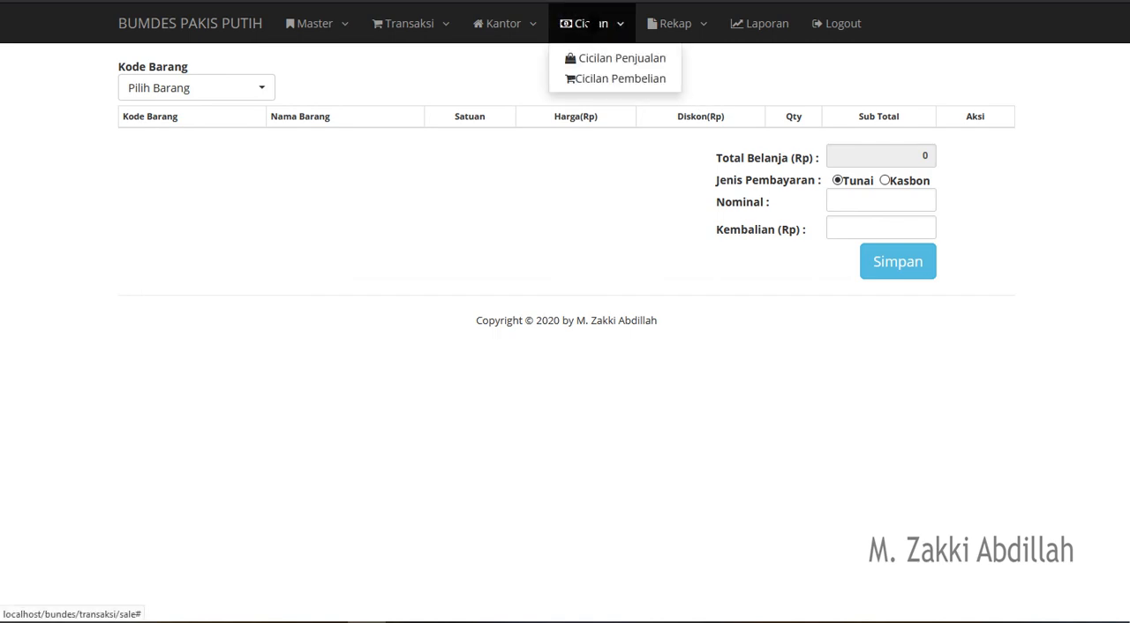
pyautogui.click(603, 60)
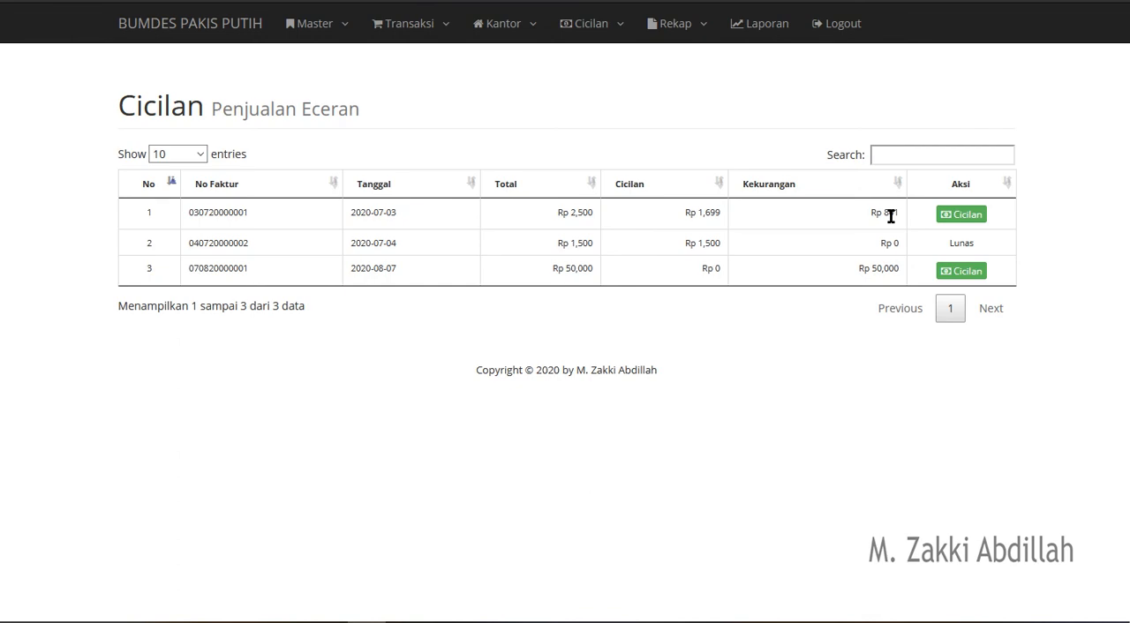
pyautogui.doubleClick(971, 242)
pyautogui.tripleClick(582, 263)
# - Add an installment to the 2020-08-07 sale with Tanggal 07/08/2020, Nominal Cicilan 20,000 and Keterangan "cicilan pertama"
pyautogui.click(970, 272)
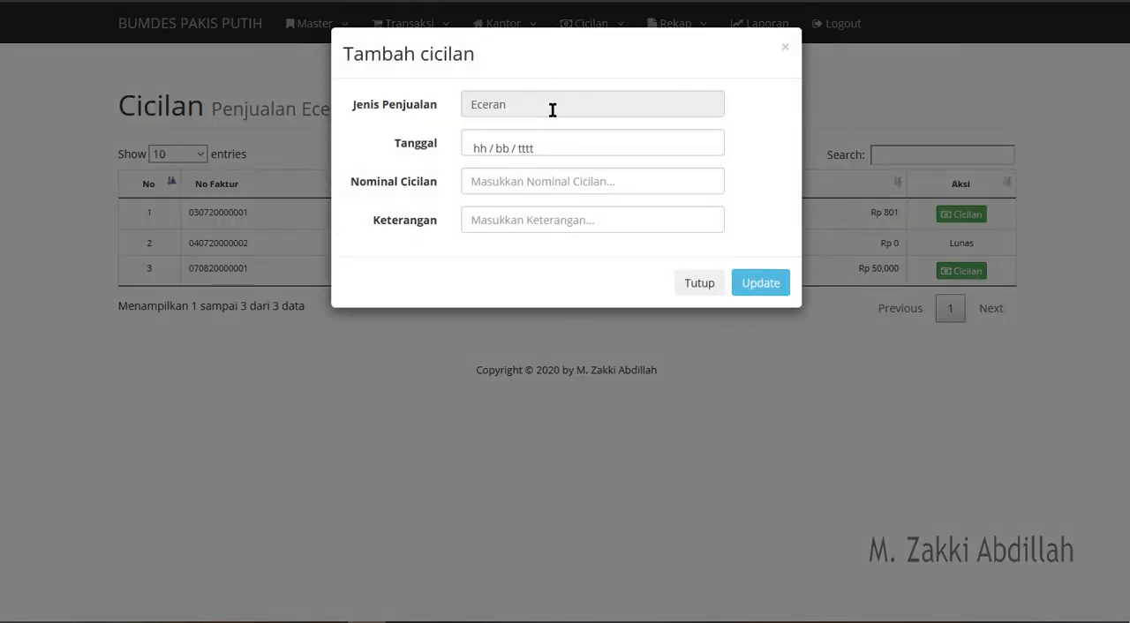
pyautogui.click(558, 154)
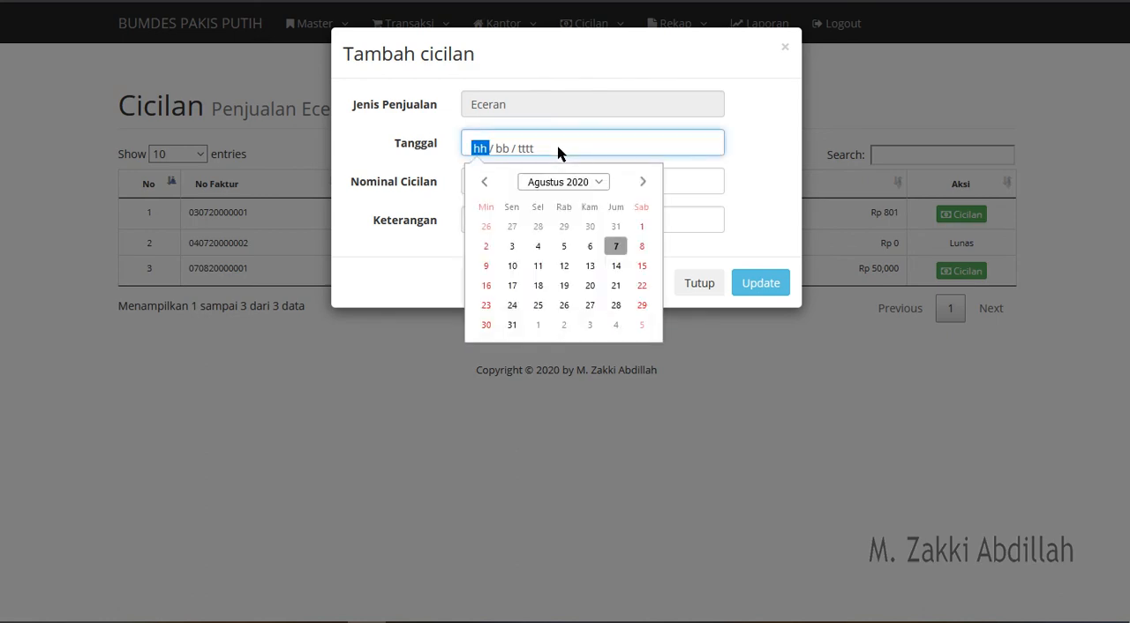
pyautogui.click(618, 247)
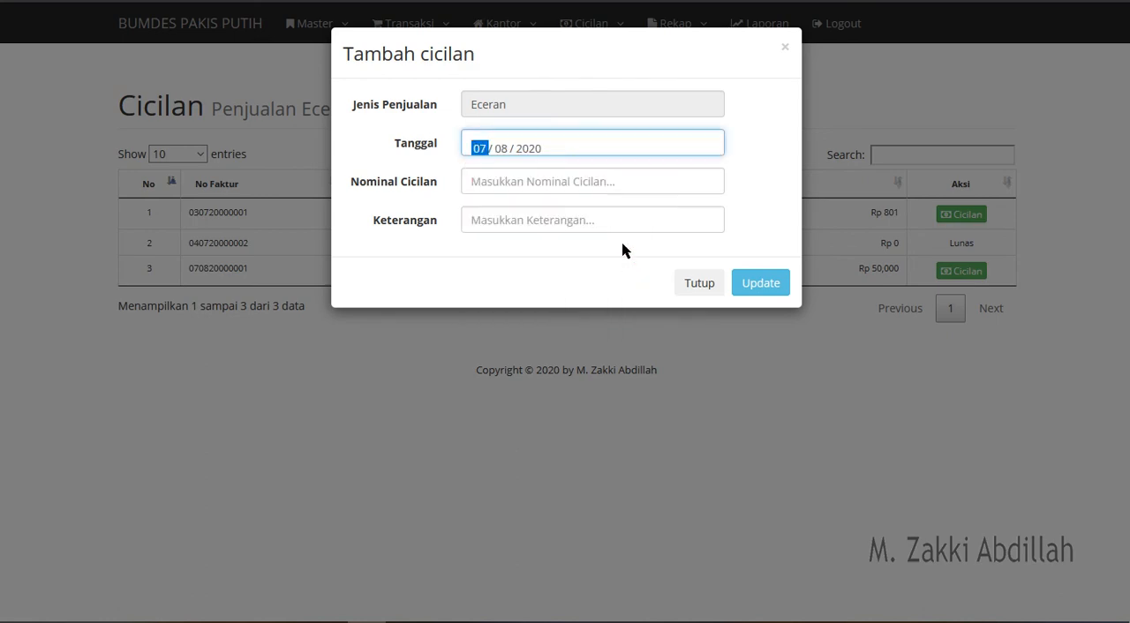
pyautogui.click(511, 177)
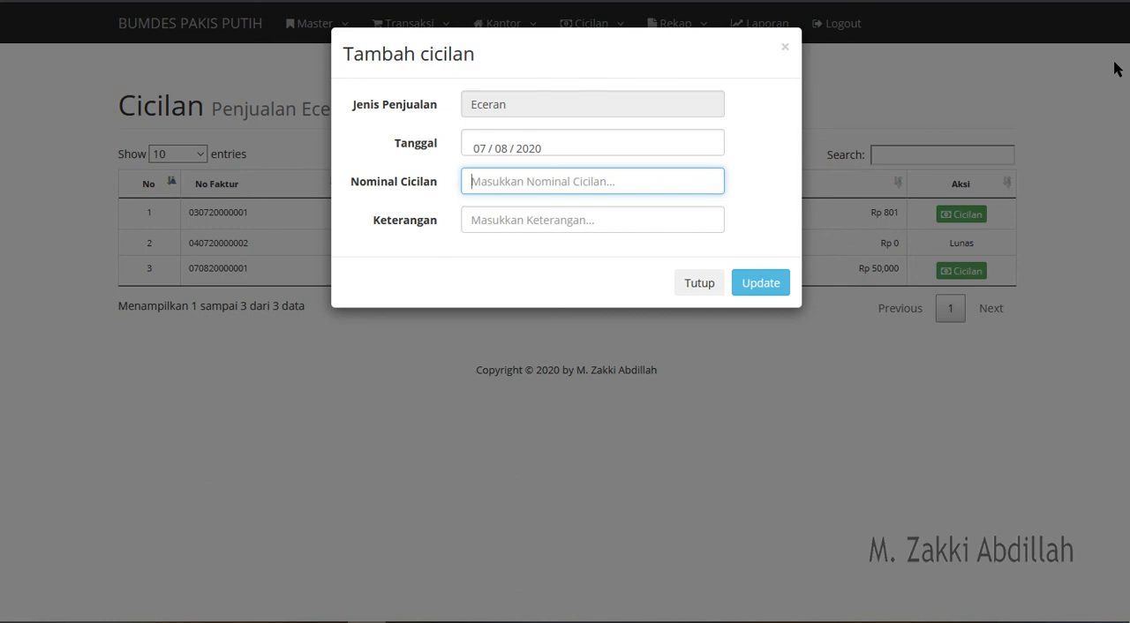
pyautogui.write('200000')
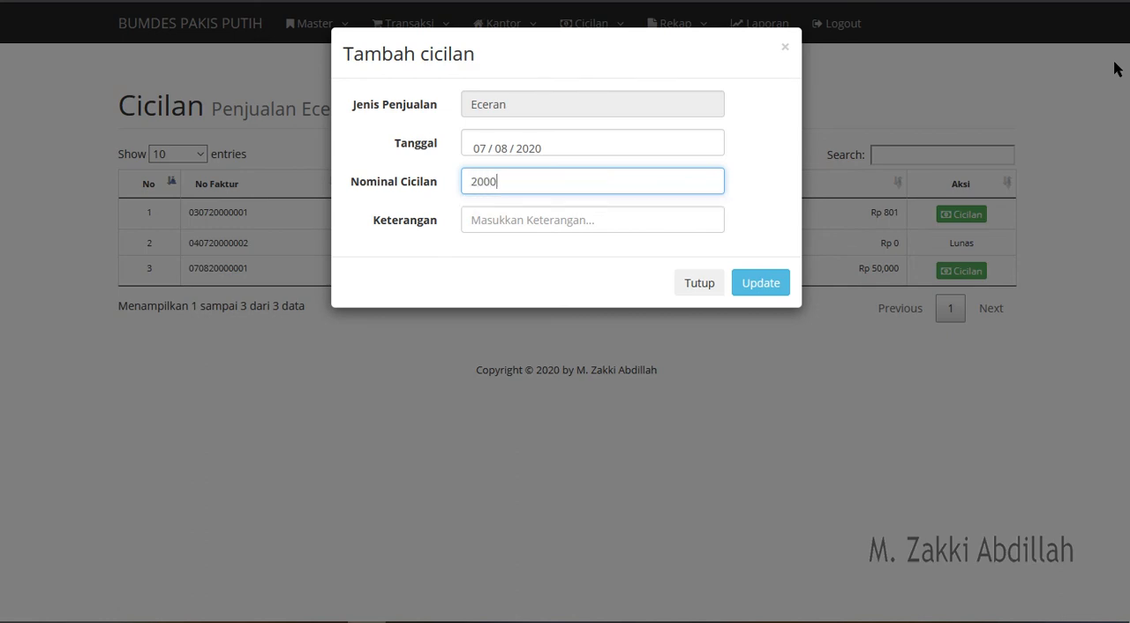
pyautogui.click(603, 217)
pyautogui.write('cicila')
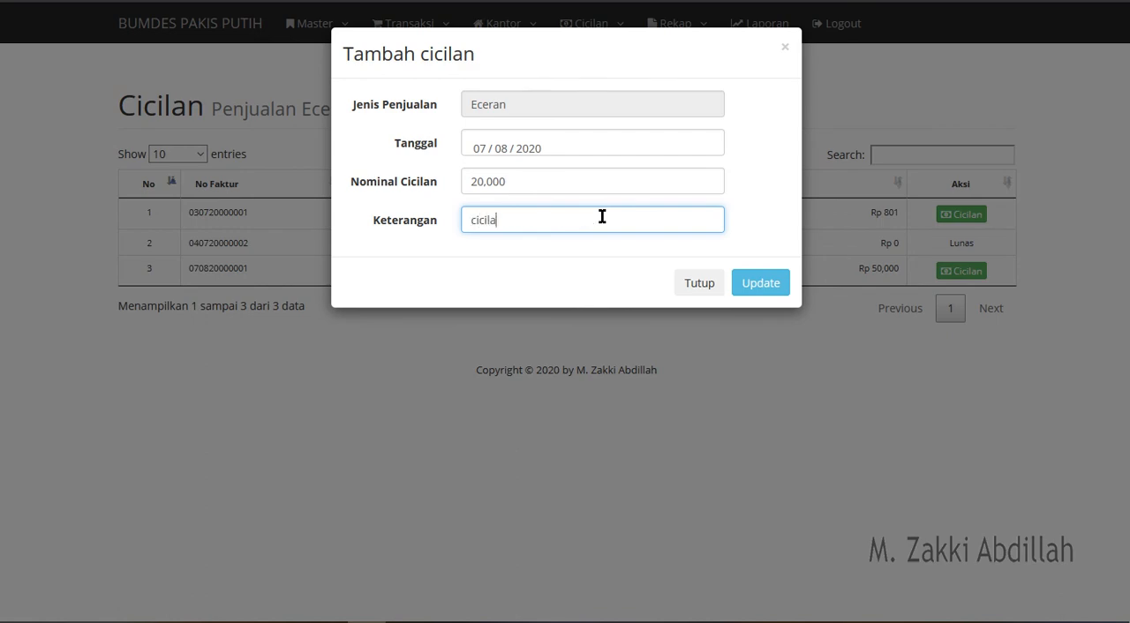
pyautogui.write('n pertama')
pyautogui.click(761, 282)
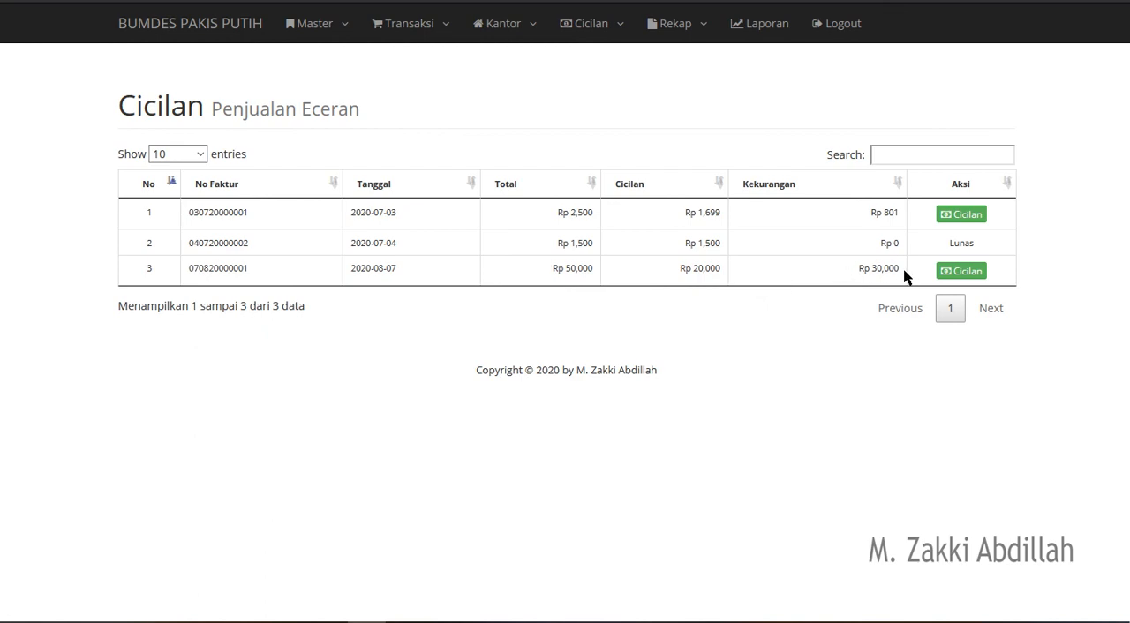
# - Examine the total, installment and shortfall of the 2020-08-07 sale, and the Lunas status of the 2020-07-04 sale
pyautogui.moveTo(904, 276); pyautogui.dragTo(547, 274)
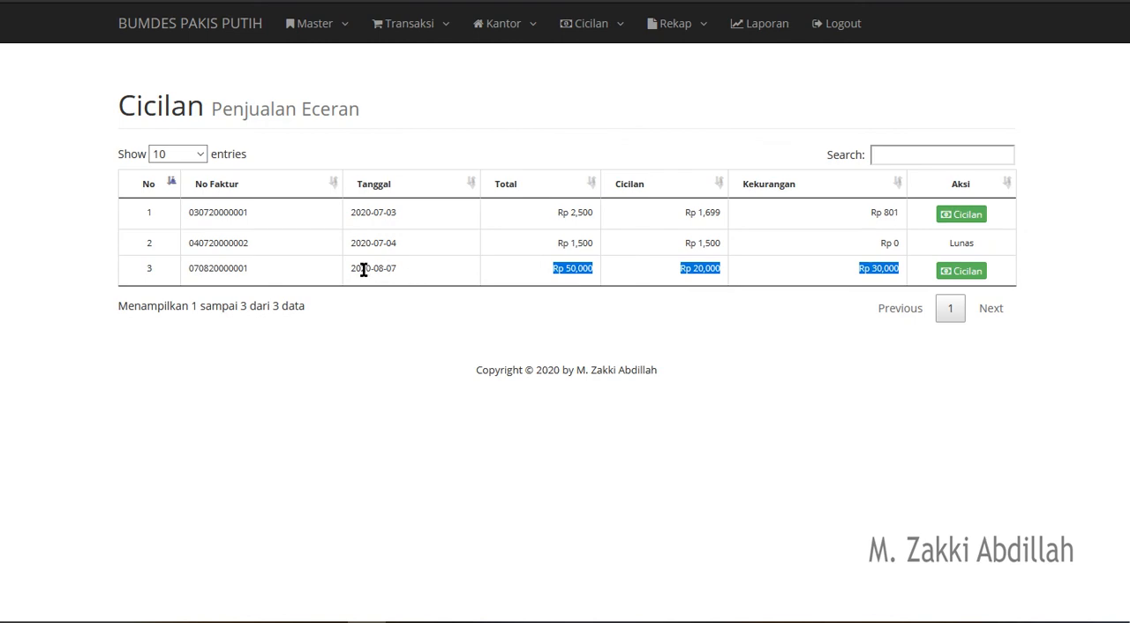
pyautogui.doubleClick(560, 268)
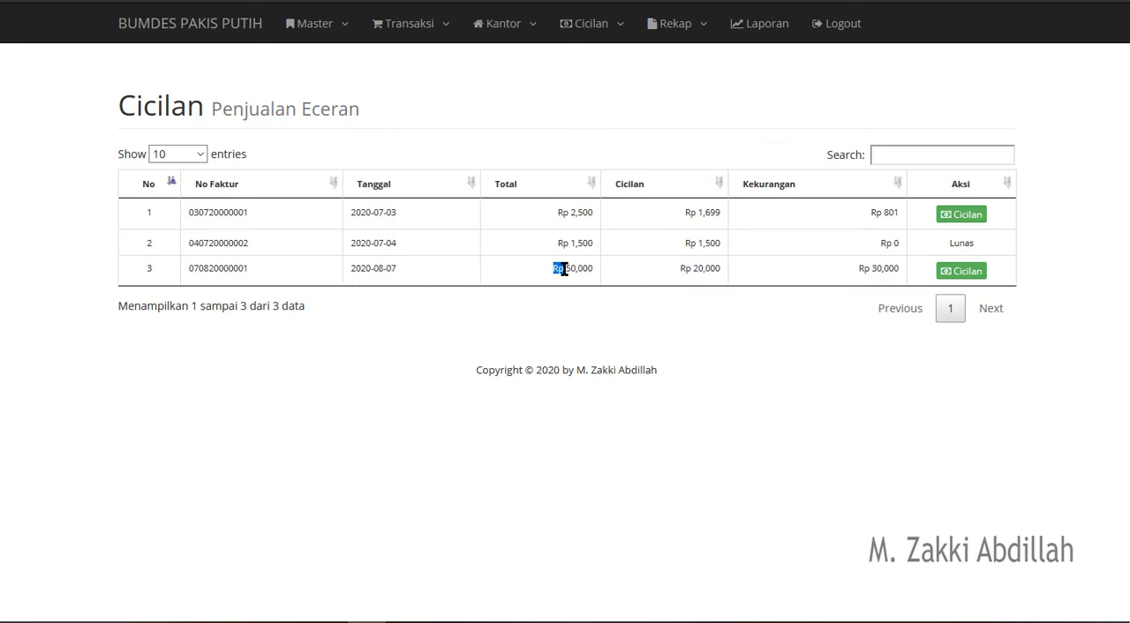
pyautogui.tripleClick(711, 265)
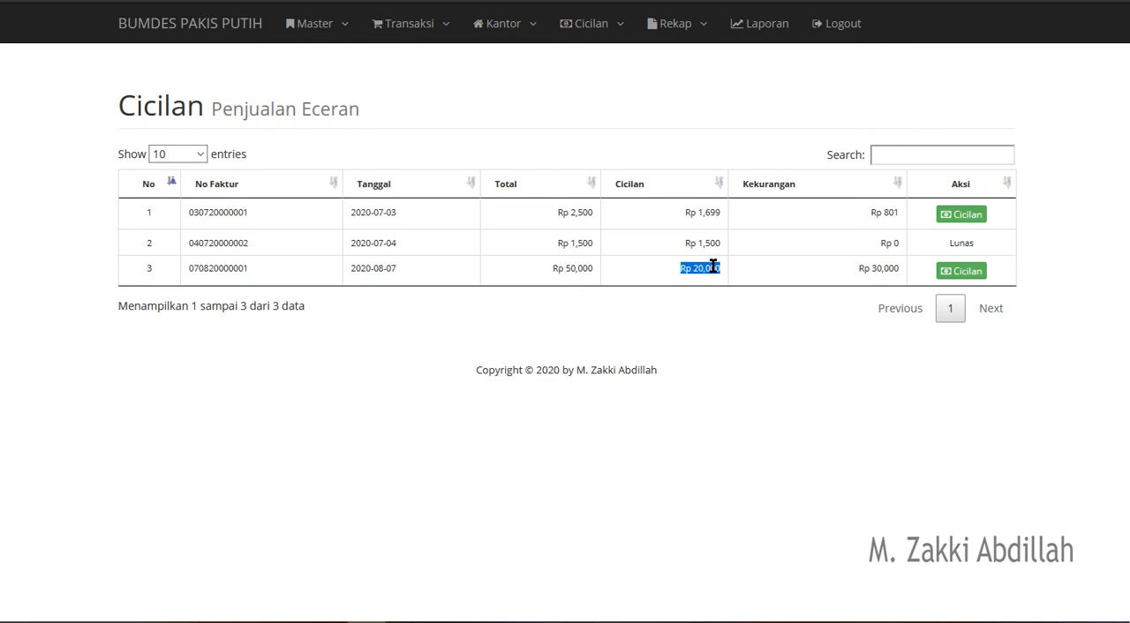
pyautogui.tripleClick(895, 267)
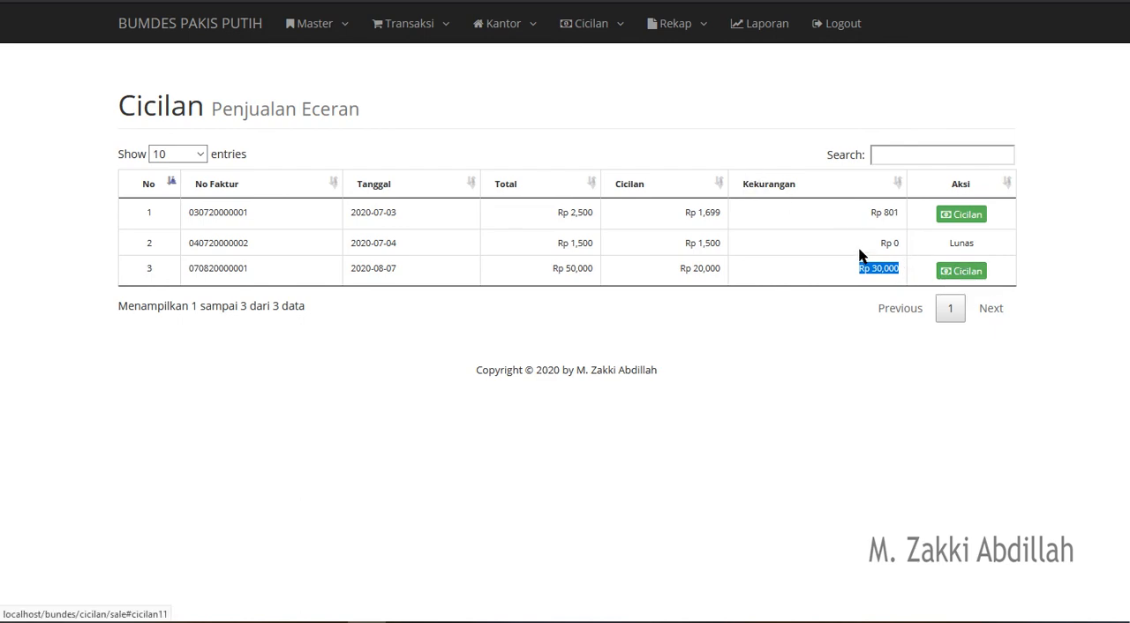
pyautogui.click(959, 238)
pyautogui.doubleClick(959, 239)
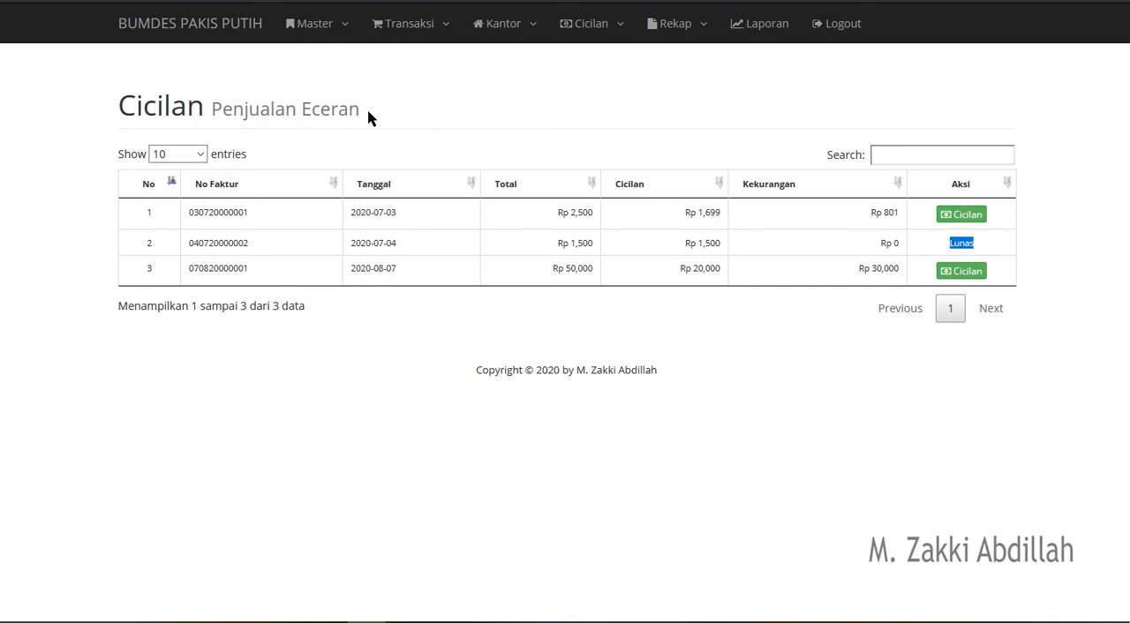
# - View the purchase installment list and examine the date and total of the purchase dated 2020-08-07
pyautogui.click(620, 44)
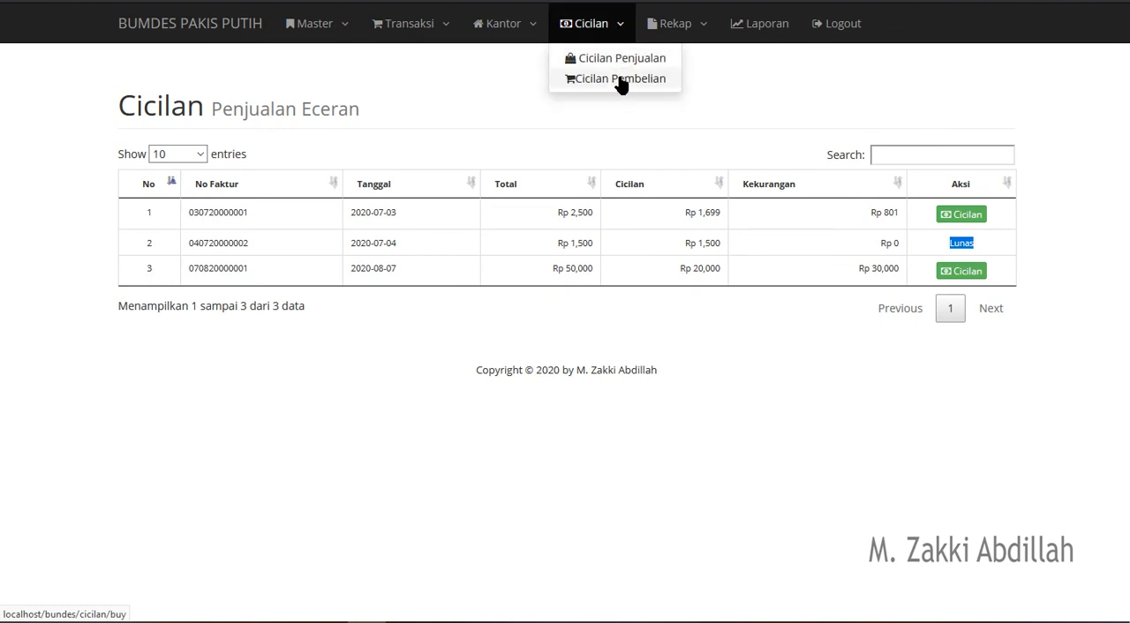
pyautogui.click(621, 80)
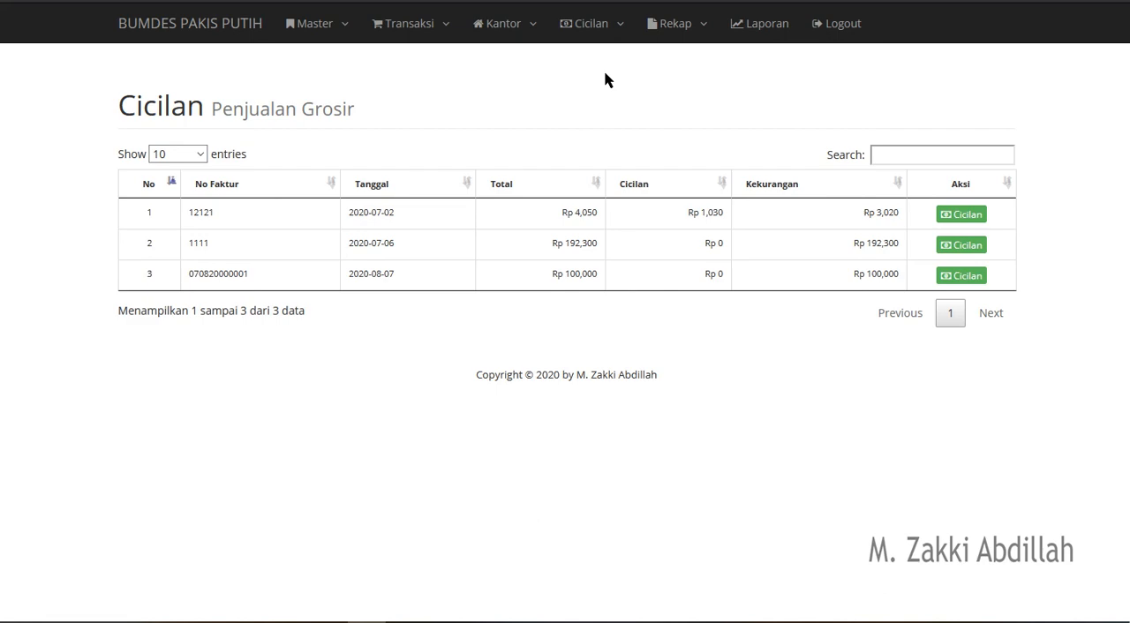
pyautogui.click(607, 29)
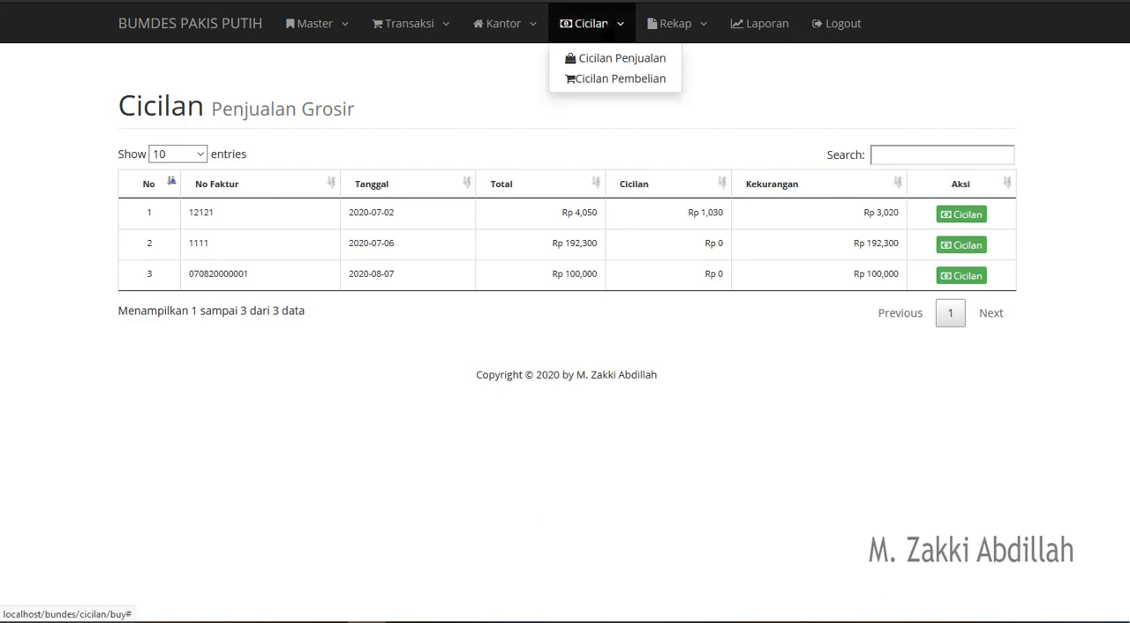
pyautogui.click(488, 121)
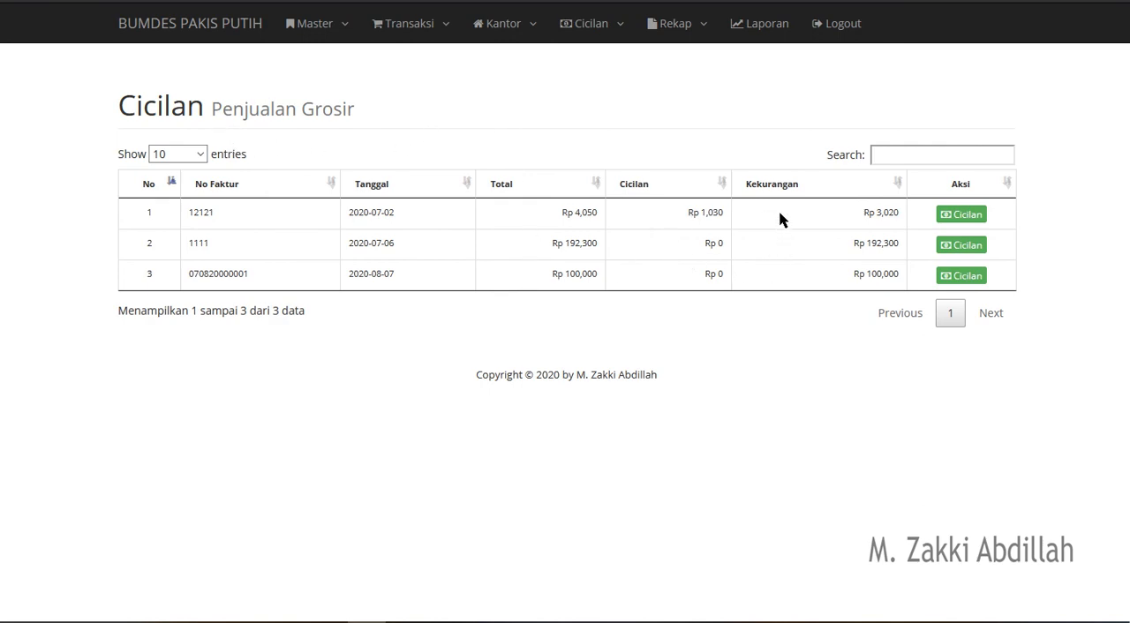
pyautogui.tripleClick(381, 273)
pyautogui.tripleClick(588, 272)
# - Add an installment to the 2020-08-07 purchase with Tanggal 07/08/2020, Nominal Cicilan 50,000 and Keterangan "cicilan pertama"
pyautogui.click(971, 278)
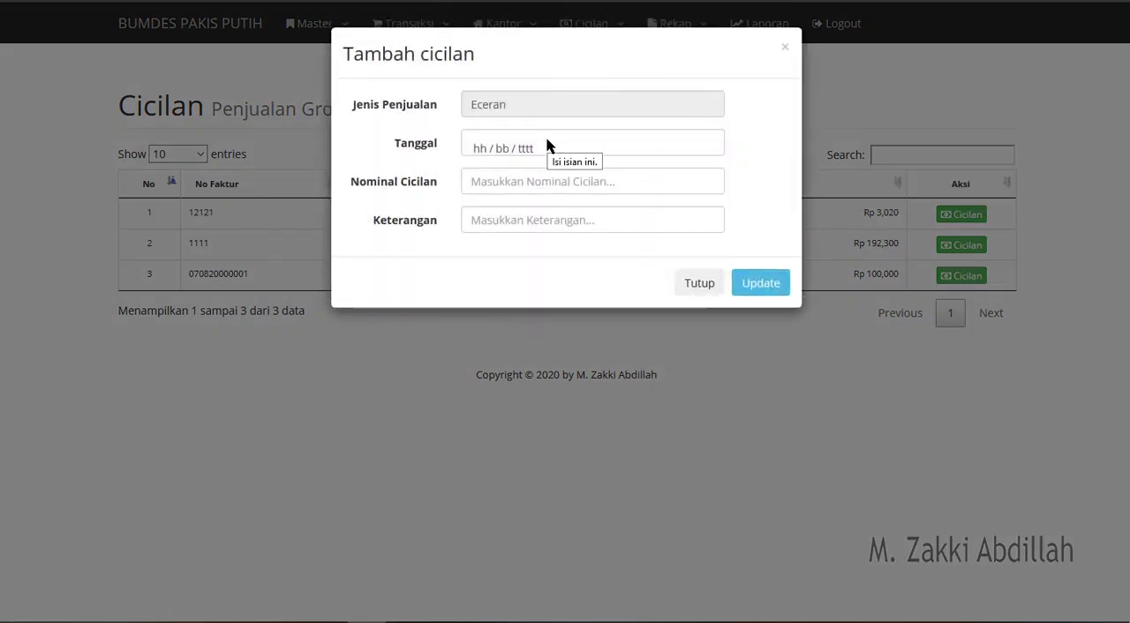
pyautogui.click(549, 148)
pyautogui.click(616, 247)
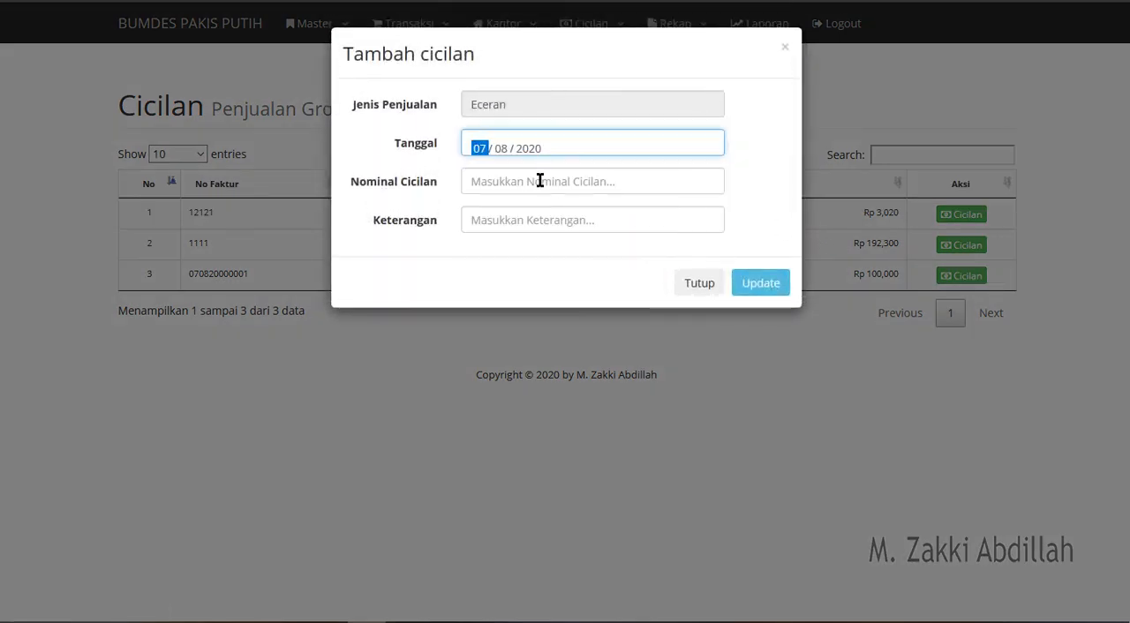
pyautogui.click(538, 181)
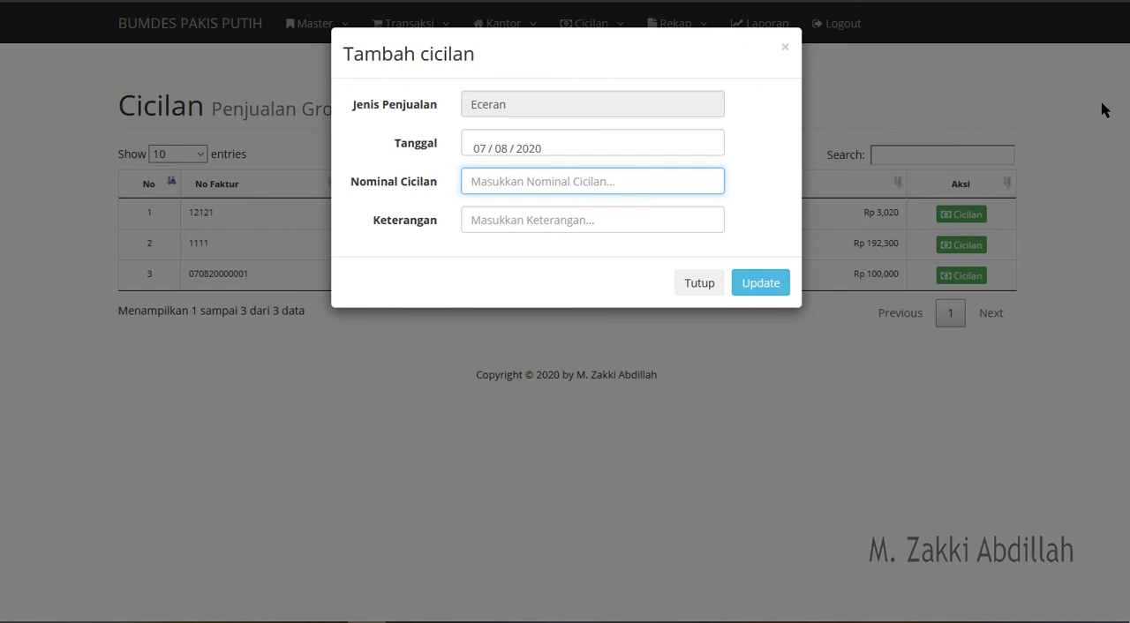
pyautogui.write('500000')
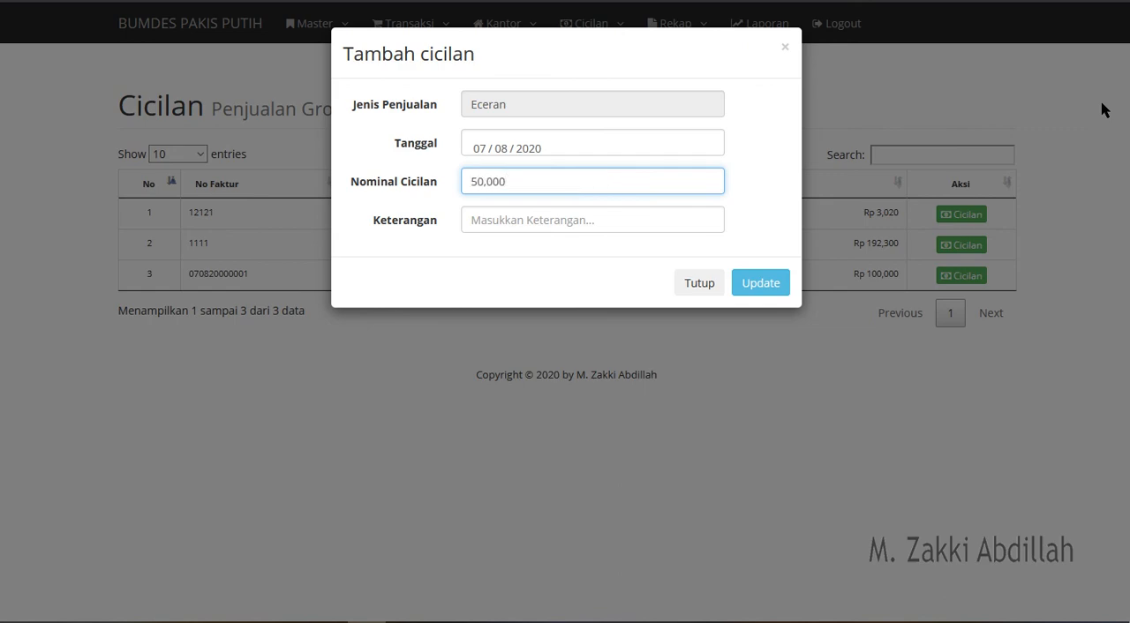
pyautogui.click(546, 216)
pyautogui.write('cicil')
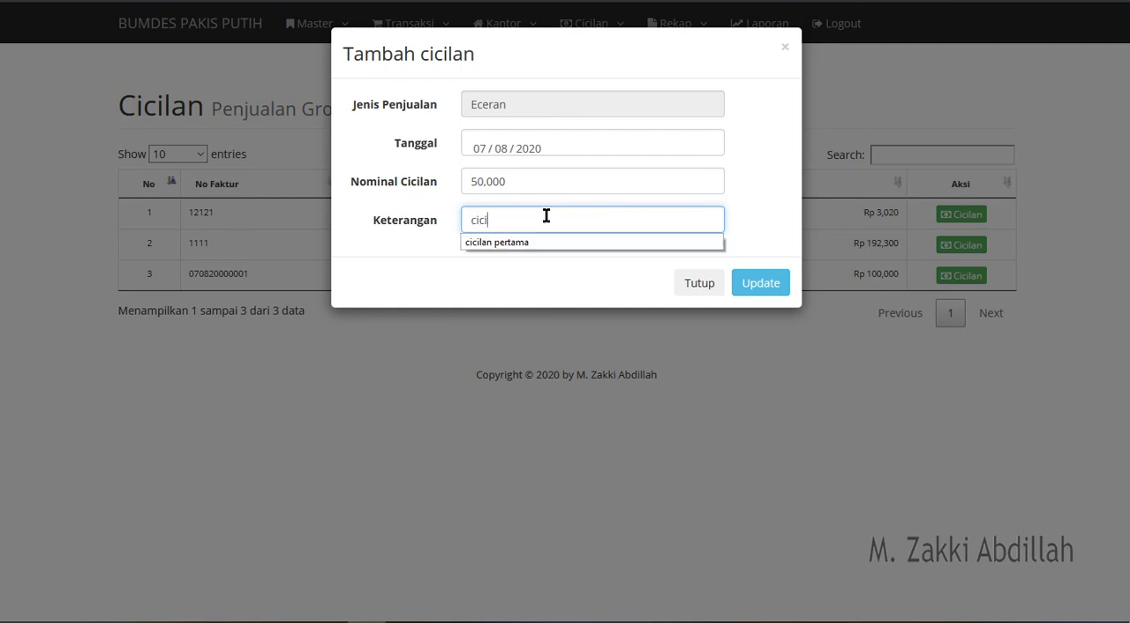
pyautogui.press('Down')
pyautogui.press('Return')
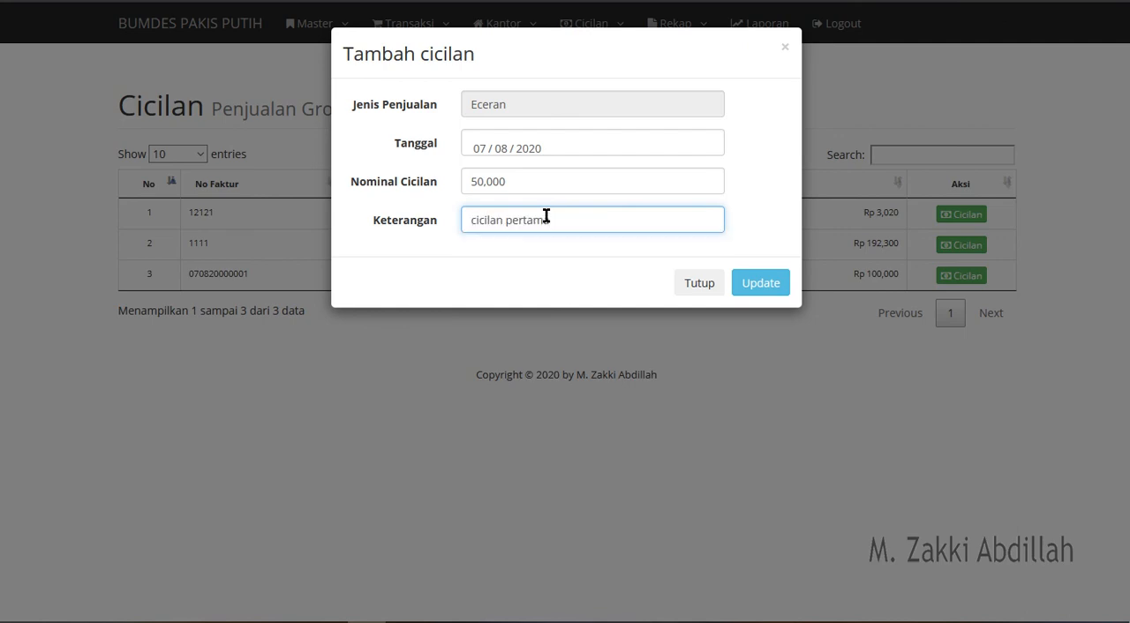
pyautogui.click(775, 290)
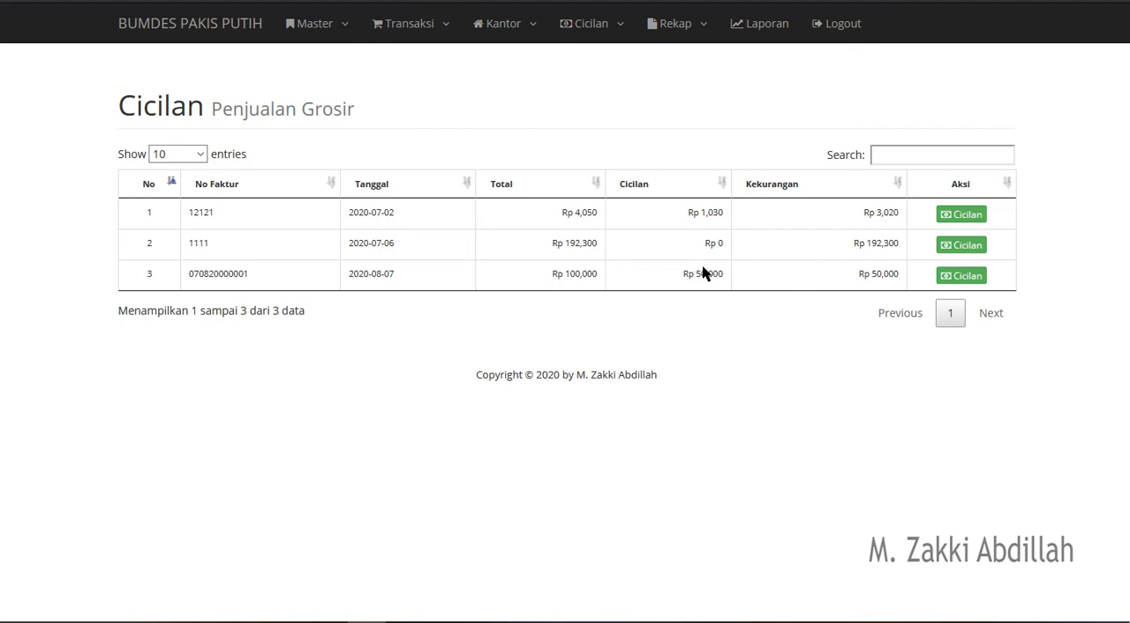
# - Examine the installment, shortfall and total of the purchase dated 2020-08-07
pyautogui.moveTo(696, 274); pyautogui.dragTo(718, 270)
pyautogui.moveTo(871, 274); pyautogui.dragTo(901, 274)
pyautogui.moveTo(600, 273); pyautogui.dragTo(513, 280)
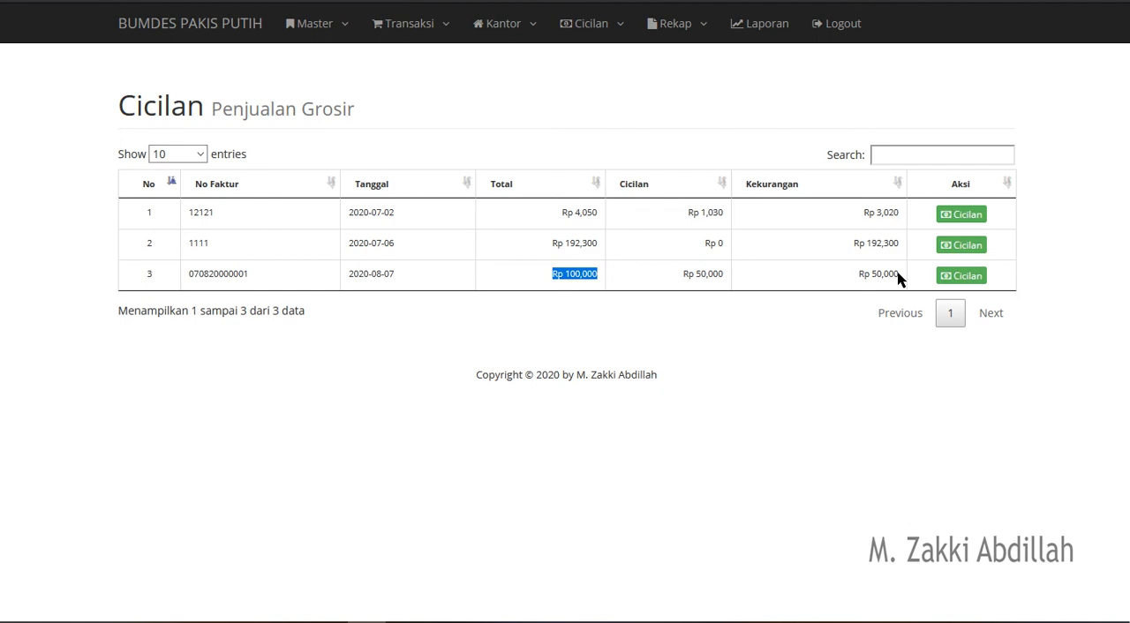
# - Review the retail sales recap and the available recap types, and open the purchase recap
pyautogui.click(687, 24)
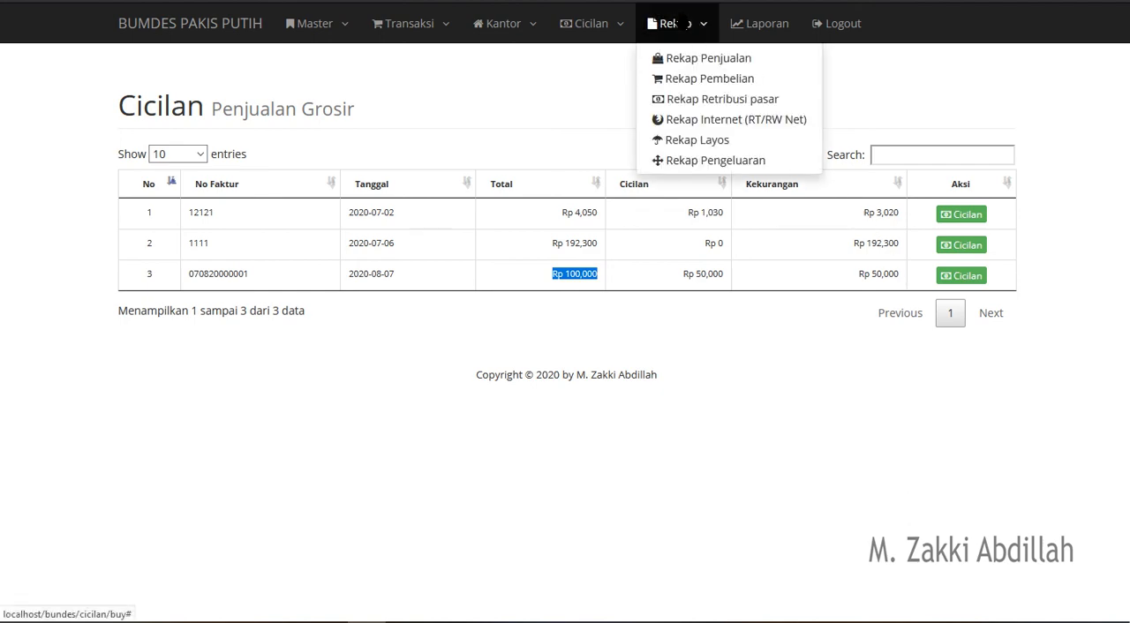
pyautogui.click(681, 59)
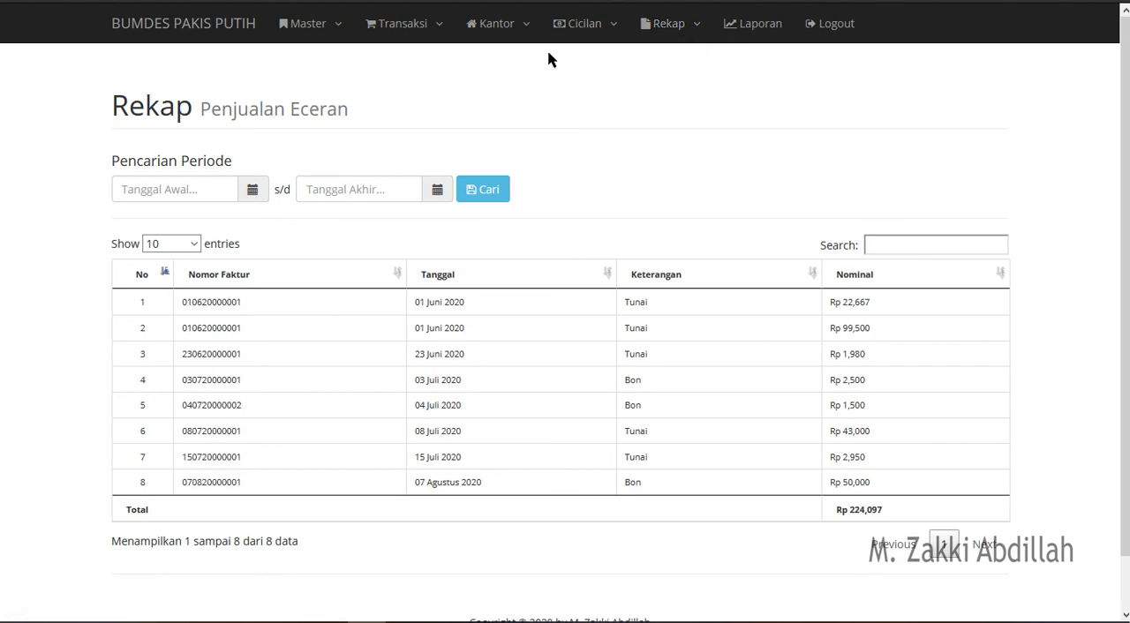
pyautogui.click(703, 30)
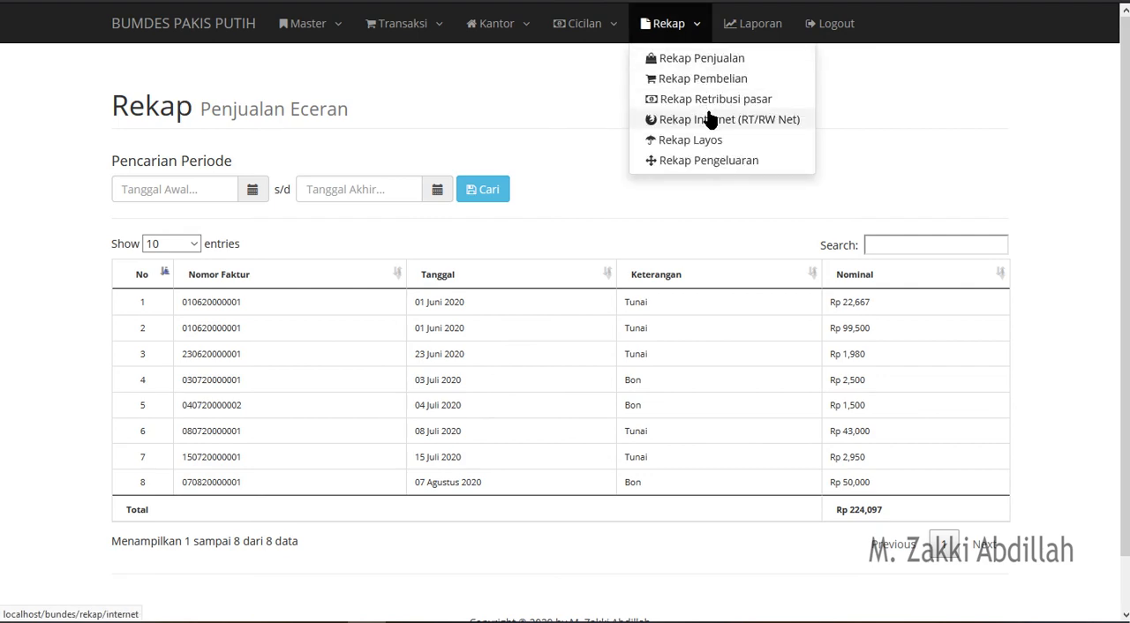
pyautogui.click(931, 122)
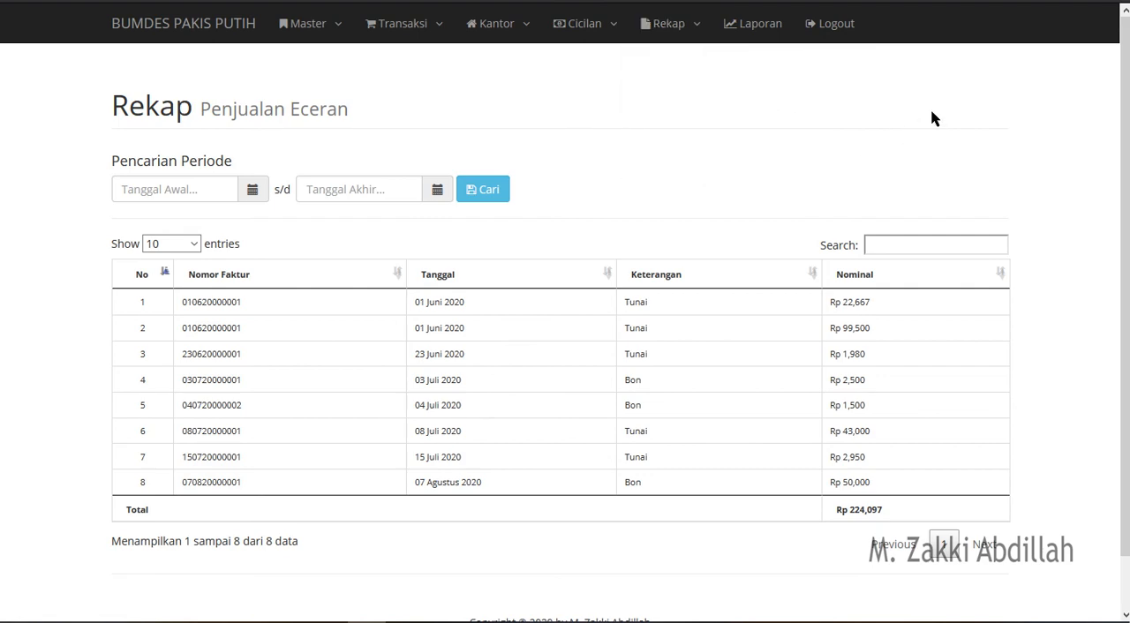
pyautogui.click(689, 37)
pyautogui.click(697, 80)
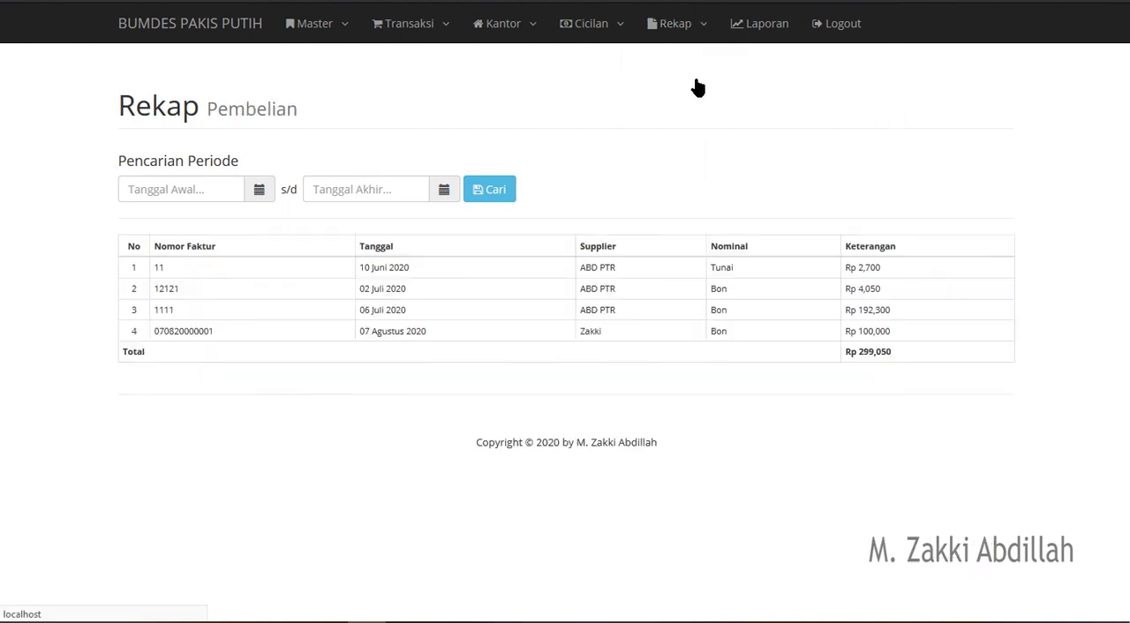
# - Review the Retribusi pasar, Internet (RT/RW Net), Layos and Pengeluaran recaps one after another
pyautogui.click(678, 29)
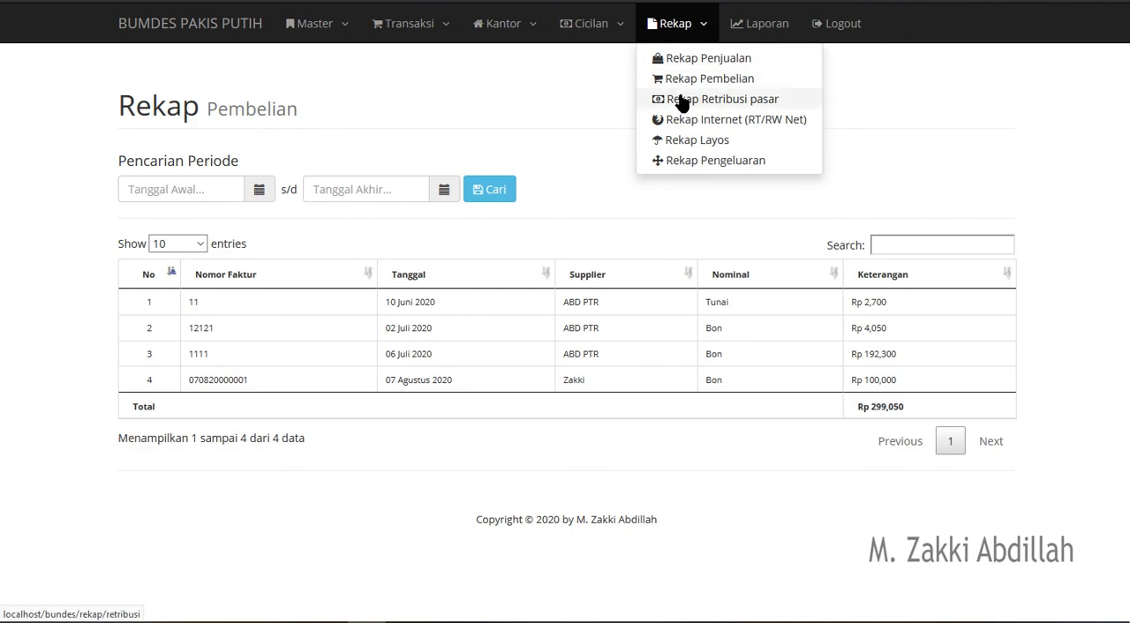
pyautogui.click(681, 99)
pyautogui.click(687, 34)
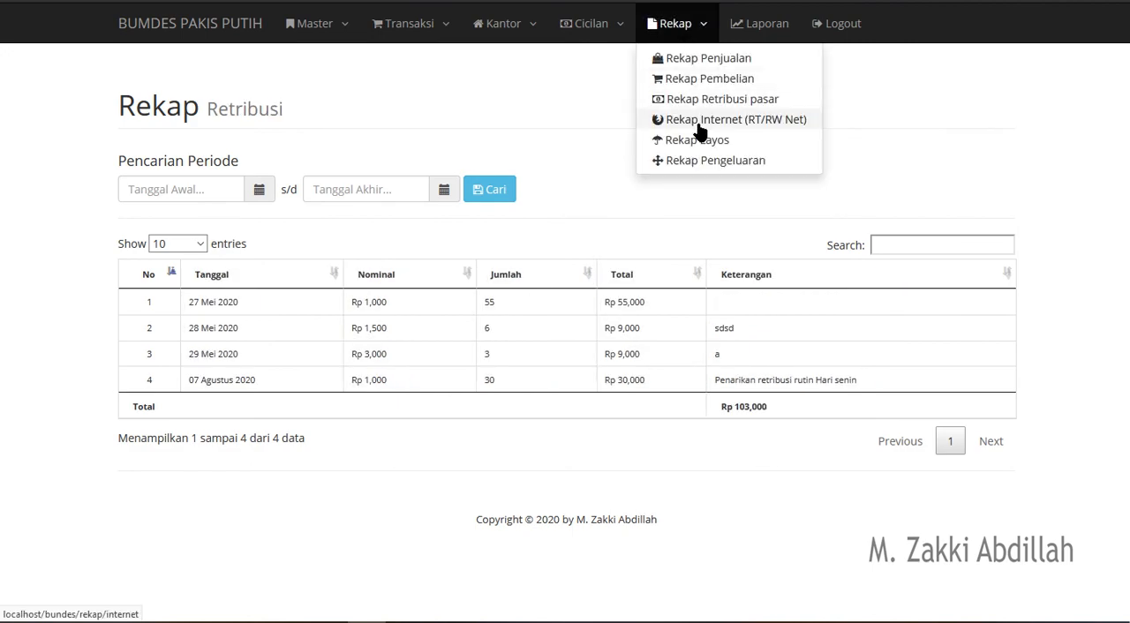
pyautogui.click(695, 122)
pyautogui.click(685, 26)
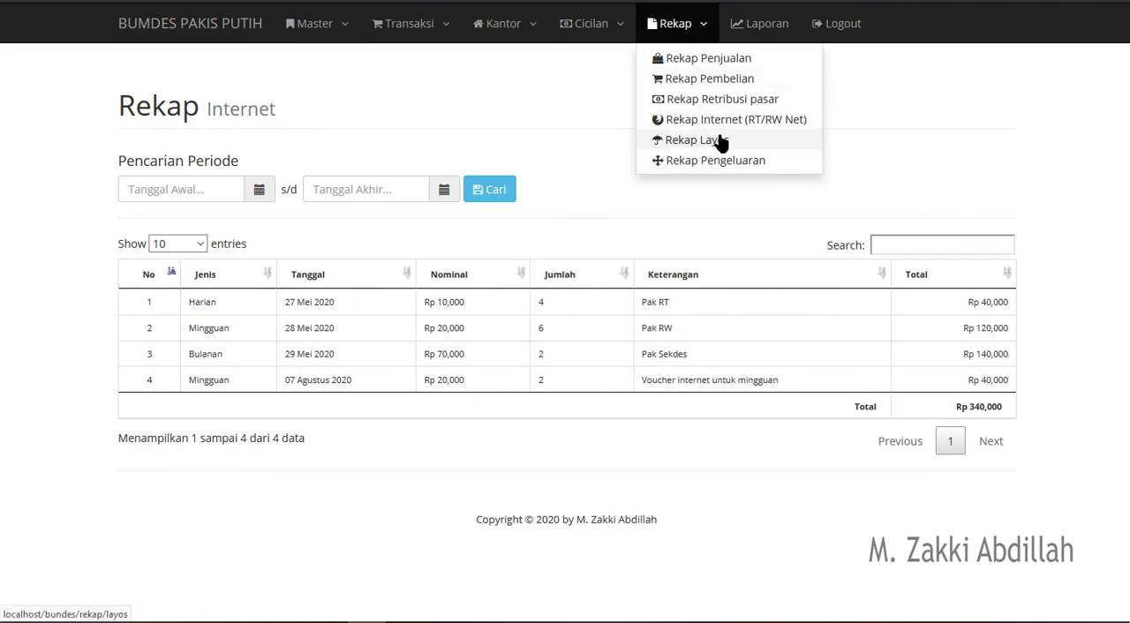
pyautogui.click(717, 140)
pyautogui.click(698, 25)
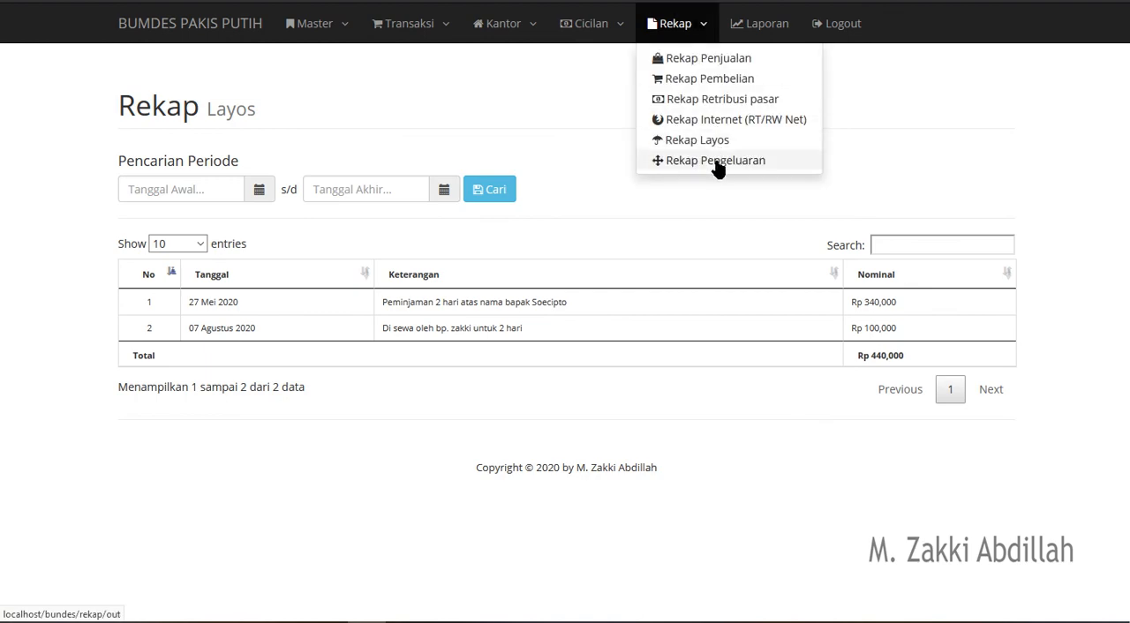
pyautogui.click(716, 167)
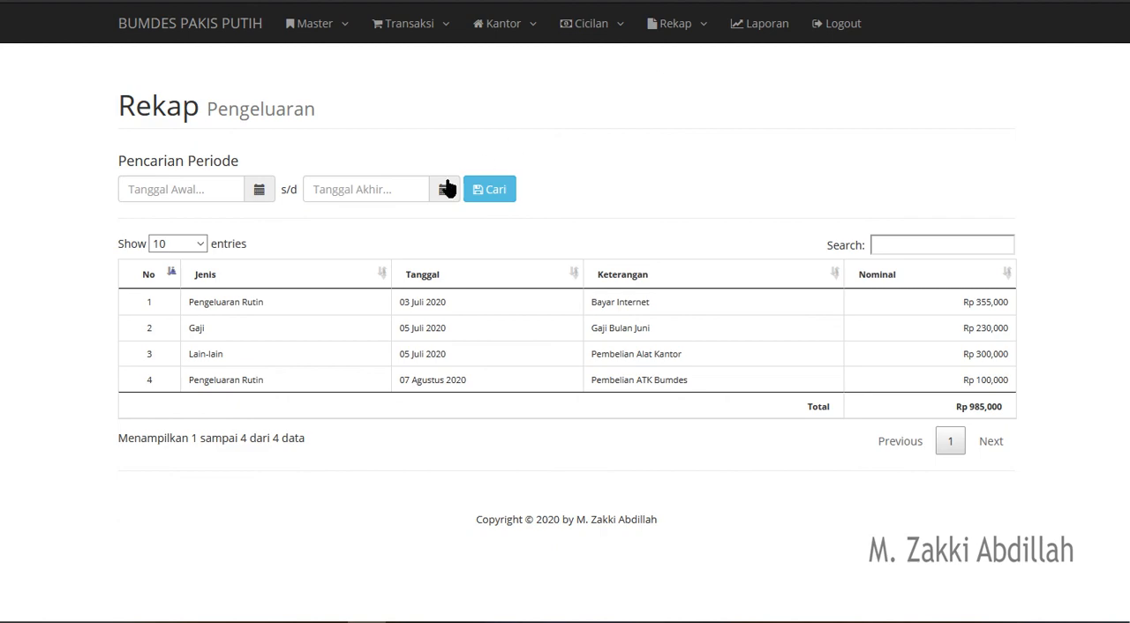
# - Filter the expense recap to the period from 2020-08-01 to 2020-08-07
pyautogui.click(260, 191)
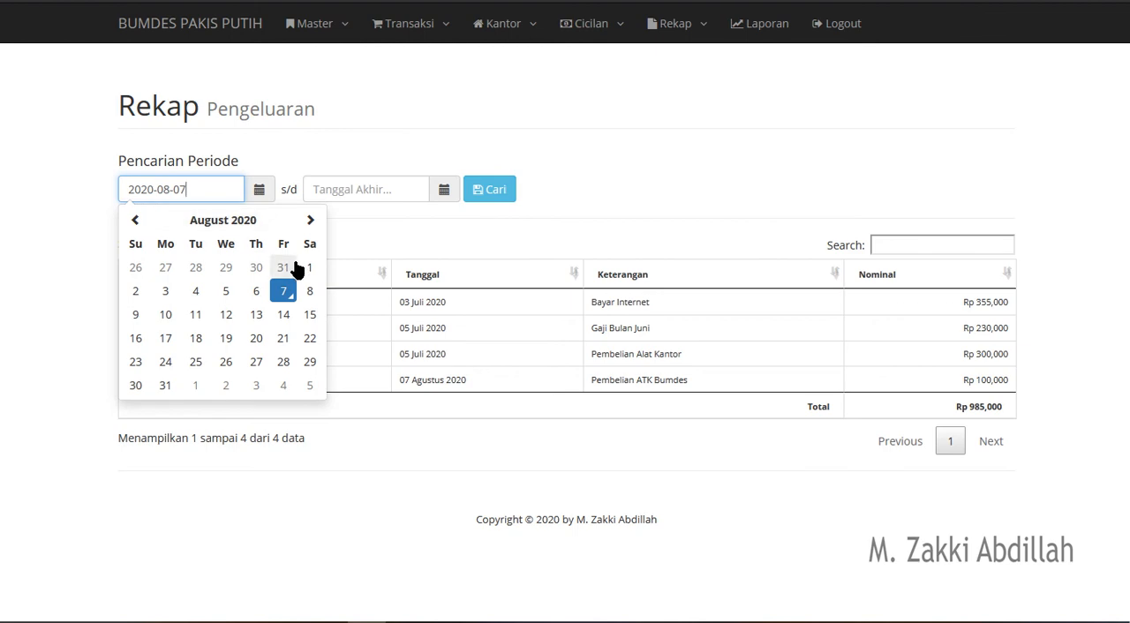
pyautogui.click(310, 268)
pyautogui.click(444, 189)
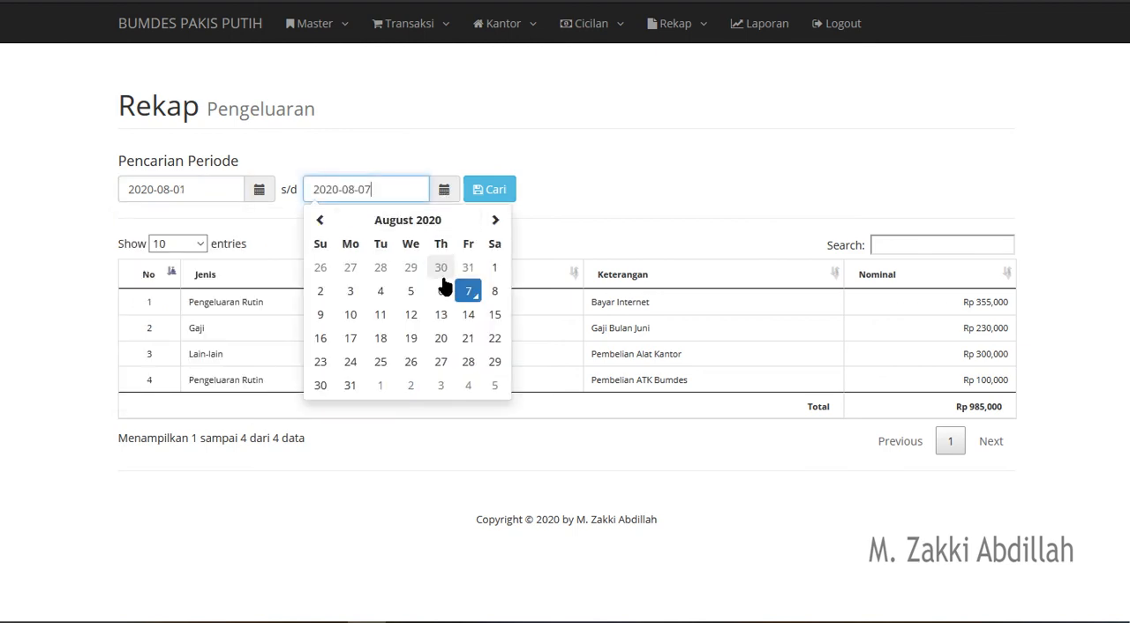
pyautogui.click(467, 291)
pyautogui.click(488, 193)
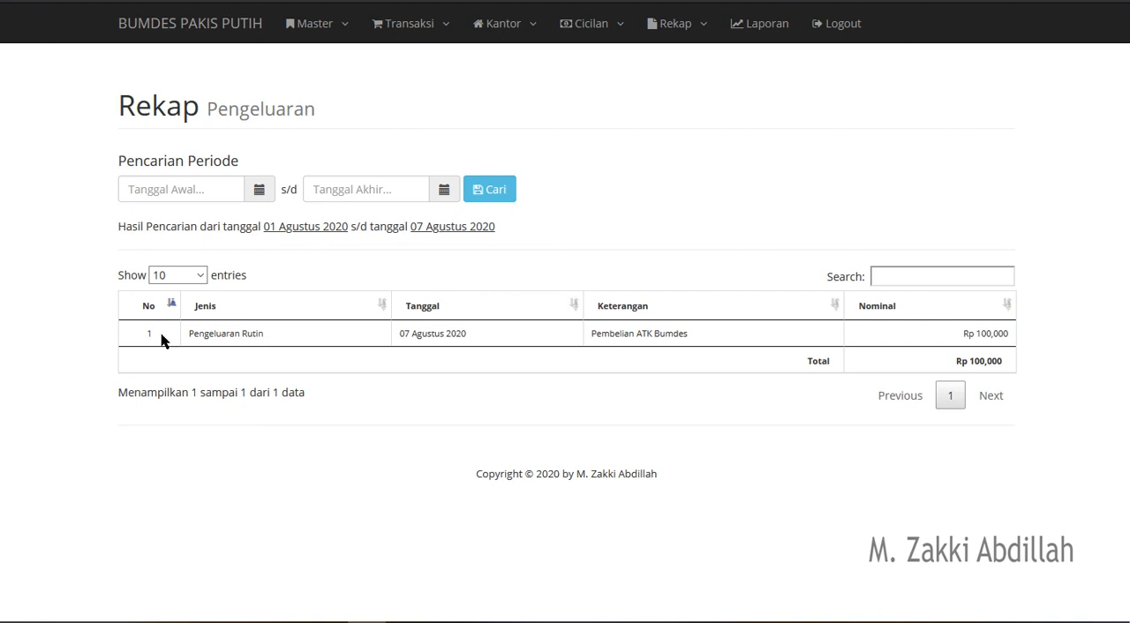
# - Examine the expense entry found for the period and look over the available recap types
pyautogui.moveTo(179, 338); pyautogui.dragTo(1048, 330)
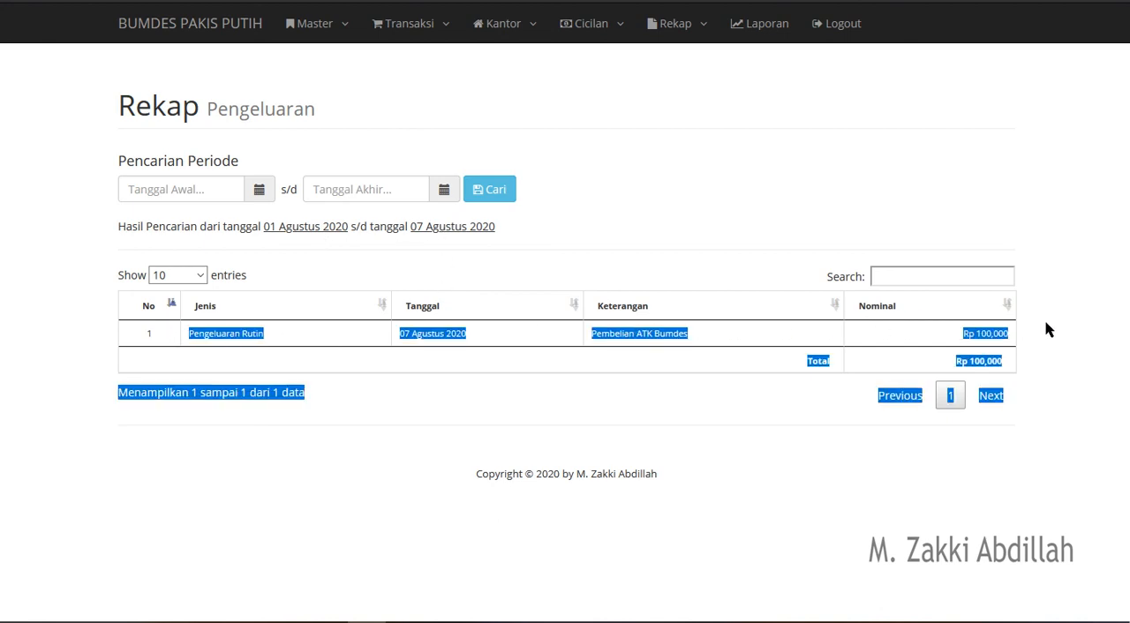
pyautogui.click(1048, 330)
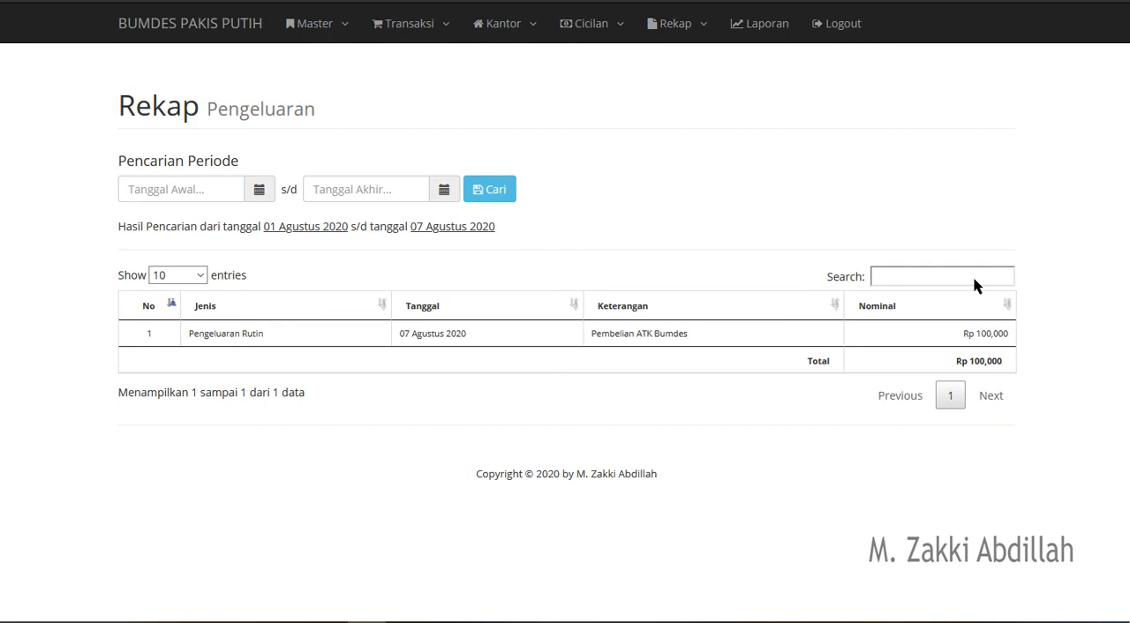
pyautogui.click(701, 35)
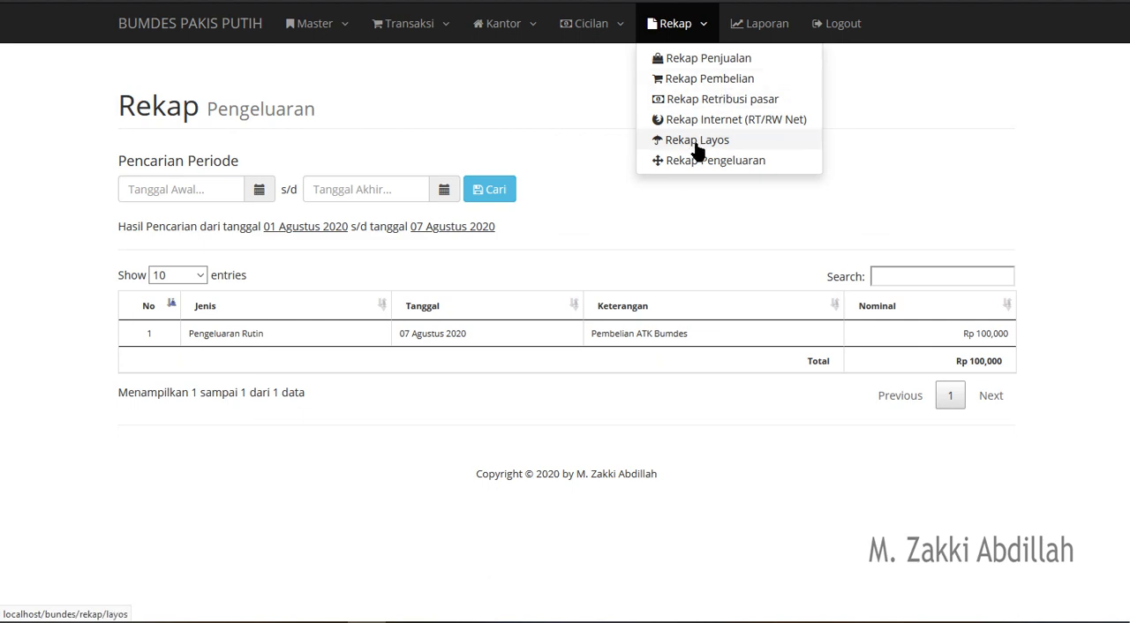
pyautogui.click(897, 105)
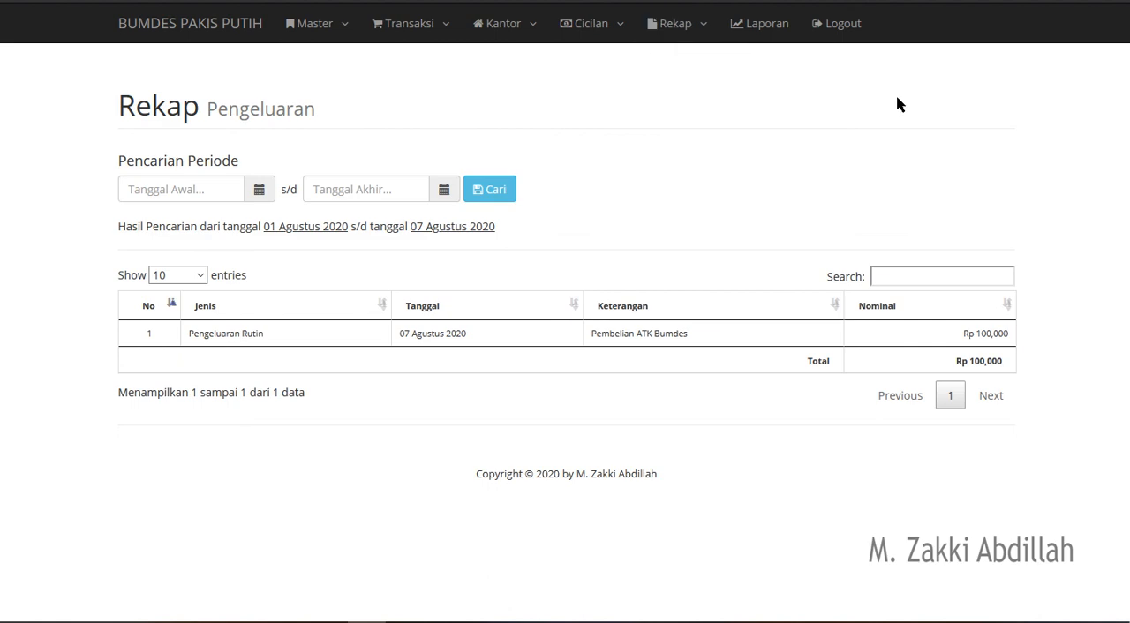
# - Generate the Laba Rugi report for the period from 2020-08-01 to 2020-08-07
pyautogui.click(757, 37)
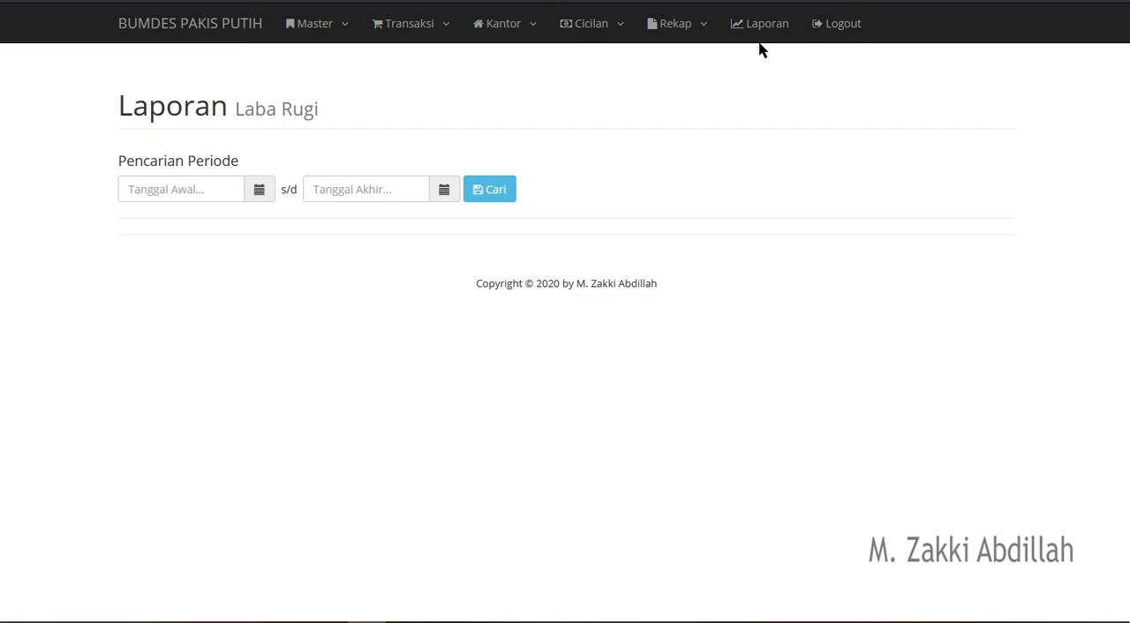
pyautogui.click(264, 191)
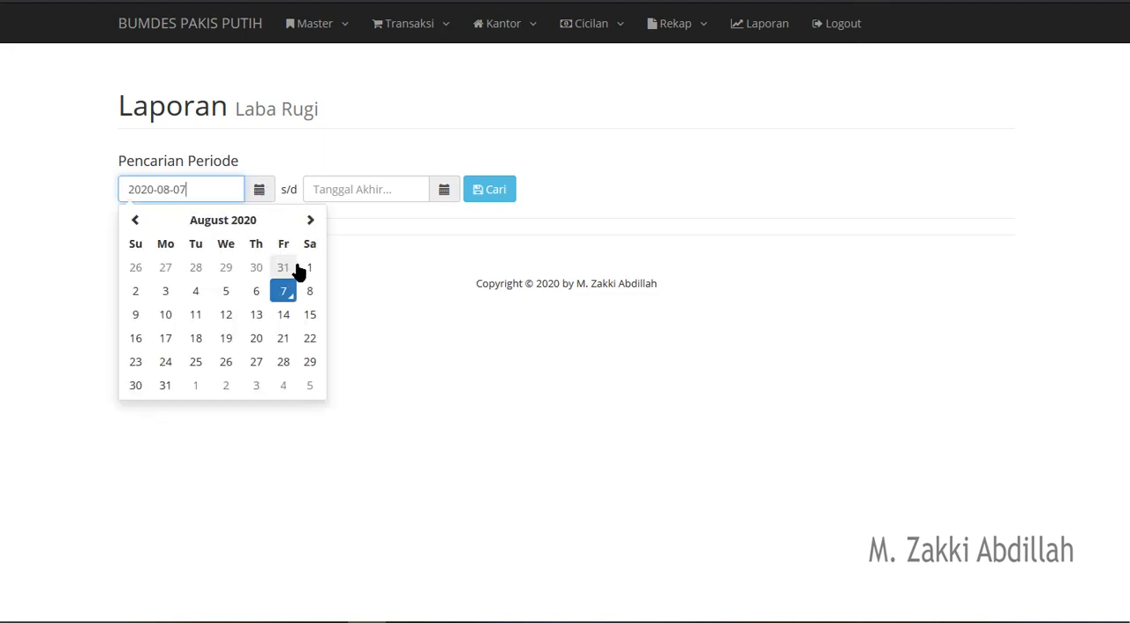
pyautogui.click(305, 269)
pyautogui.click(443, 194)
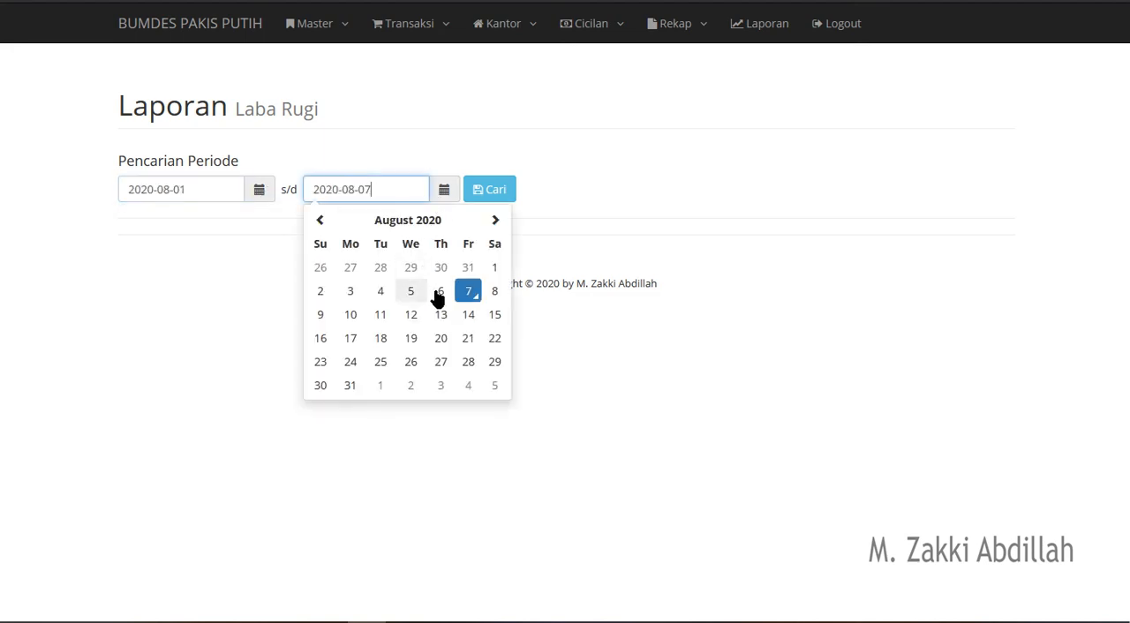
pyautogui.click(467, 294)
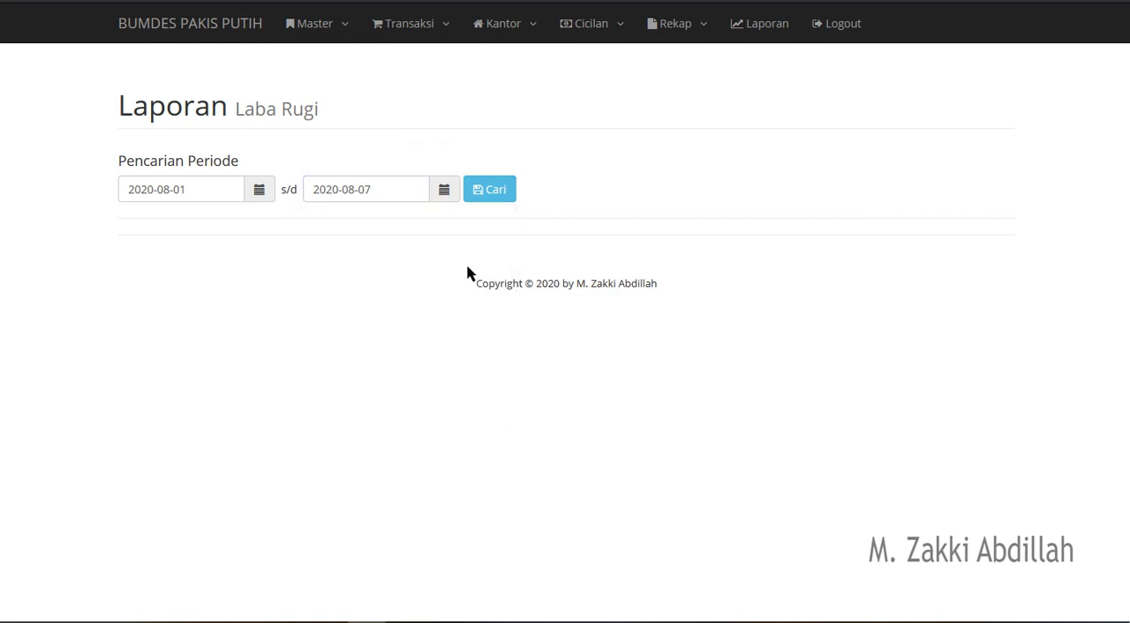
pyautogui.click(471, 192)
# - Examine the Pendapatan section of the report: Penjualan, Retribusi Pasar, Internet, Layos and their total
pyautogui.scroll(-3, 636, 198)
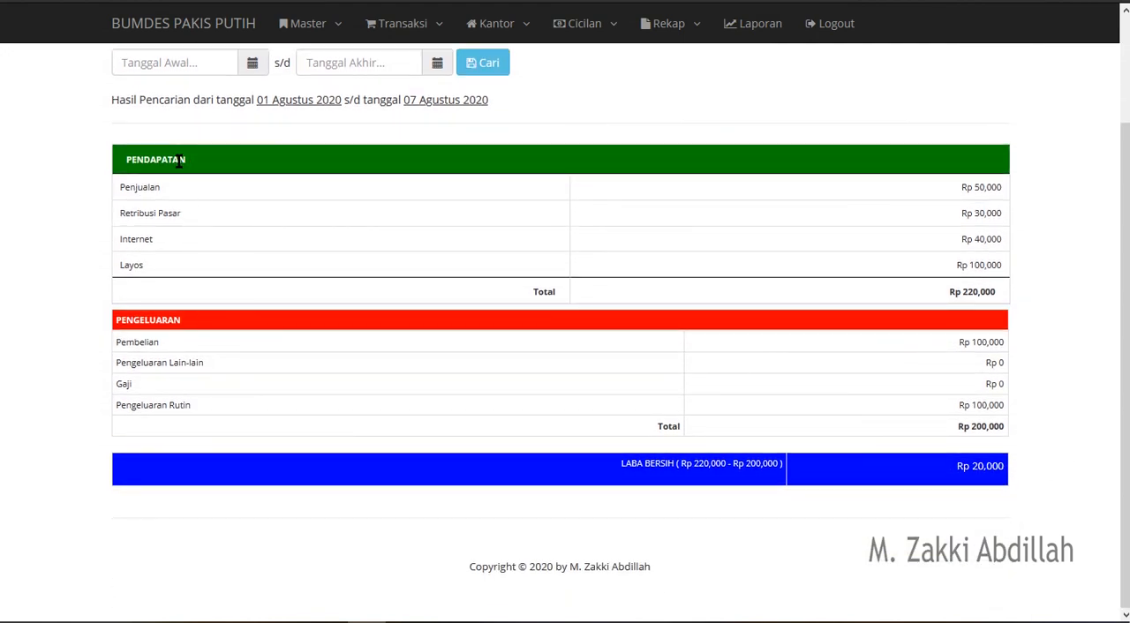
pyautogui.doubleClick(127, 188)
pyautogui.click(984, 187)
pyautogui.tripleClick(983, 187)
pyautogui.click(983, 185)
pyautogui.tripleClick(982, 185)
pyautogui.moveTo(189, 220); pyautogui.dragTo(73, 214)
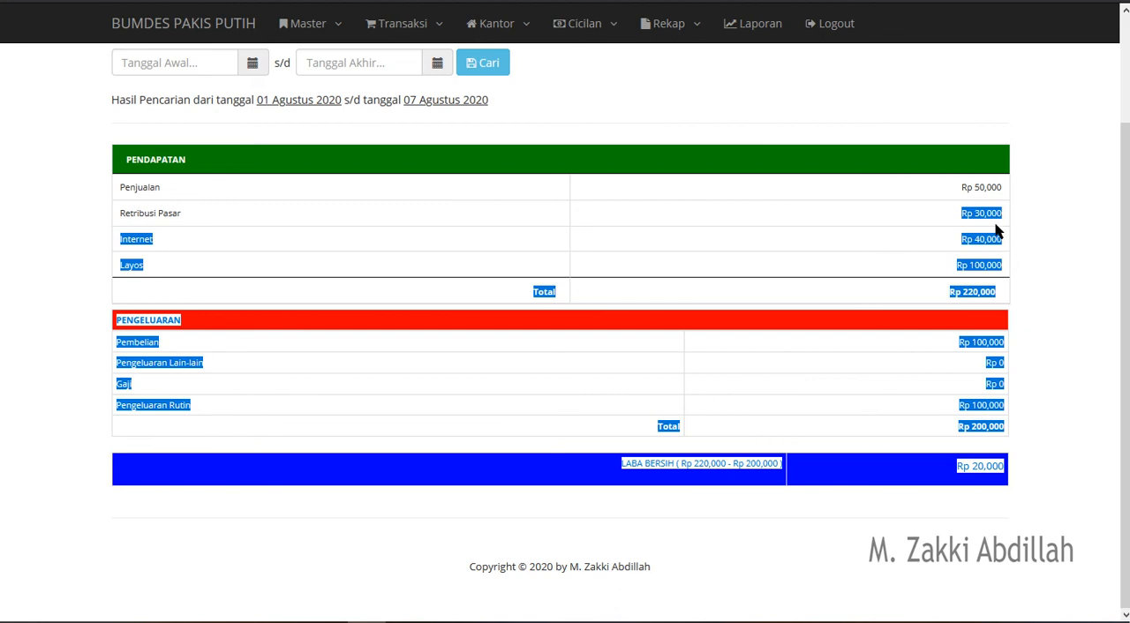
pyautogui.moveTo(1003, 226); pyautogui.dragTo(987, 226)
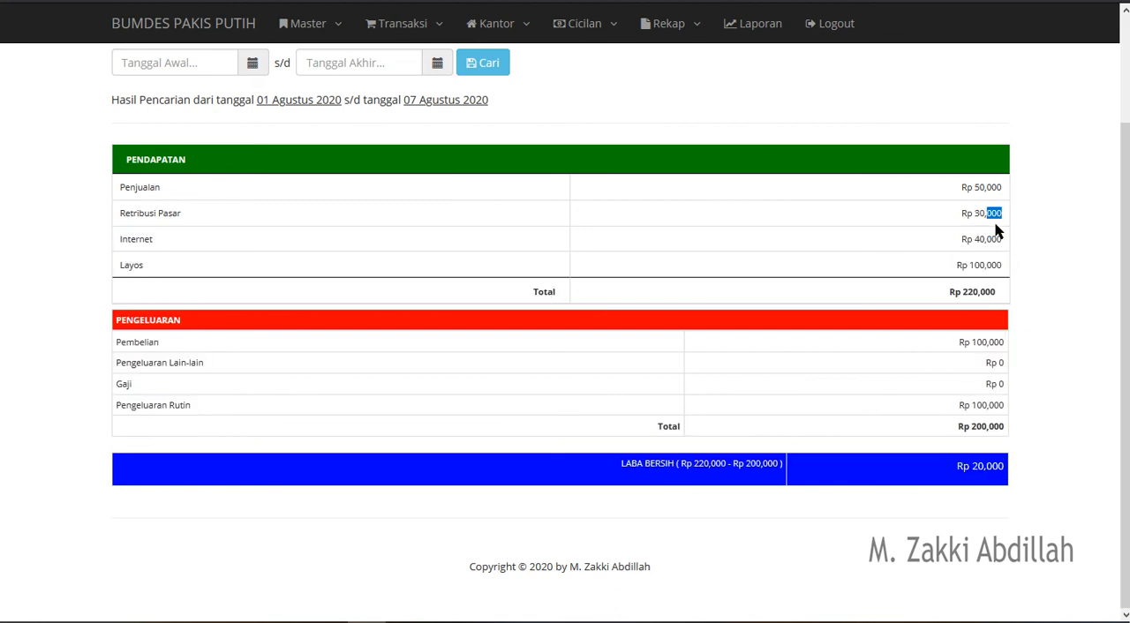
pyautogui.doubleClick(136, 238)
pyautogui.moveTo(1003, 239); pyautogui.dragTo(961, 239)
pyautogui.click(952, 266)
pyautogui.moveTo(960, 292); pyautogui.dragTo(993, 291)
# - Examine the Pengeluaran section of the report: Pembelian, Pengeluaran Lain-lain, Gaji, Pengeluaran Rutin and their total
pyautogui.click(159, 362)
pyautogui.doubleClick(139, 343)
pyautogui.tripleClick(174, 363)
pyautogui.doubleClick(134, 386)
pyautogui.doubleClick(1001, 384)
pyautogui.doubleClick(129, 384)
pyautogui.tripleClick(182, 405)
pyautogui.tripleClick(989, 404)
pyautogui.doubleClick(168, 319)
pyautogui.tripleClick(980, 427)
# - Examine the Laba Bersih calculation and its resulting amount at the end of the report
pyautogui.tripleClick(706, 462)
pyautogui.doubleClick(763, 465)
pyautogui.tripleClick(983, 466)
# - Look over the whole Laba Rugi report once more and log out of the application
pyautogui.scroll(1, 684, 350)
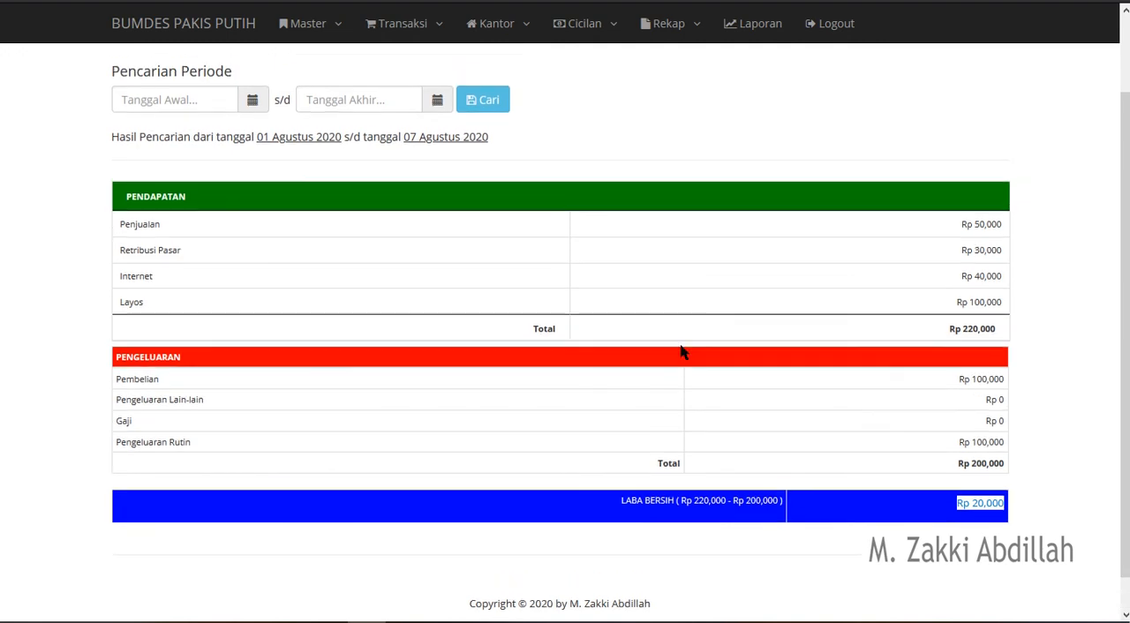
pyautogui.scroll(1, 680, 352)
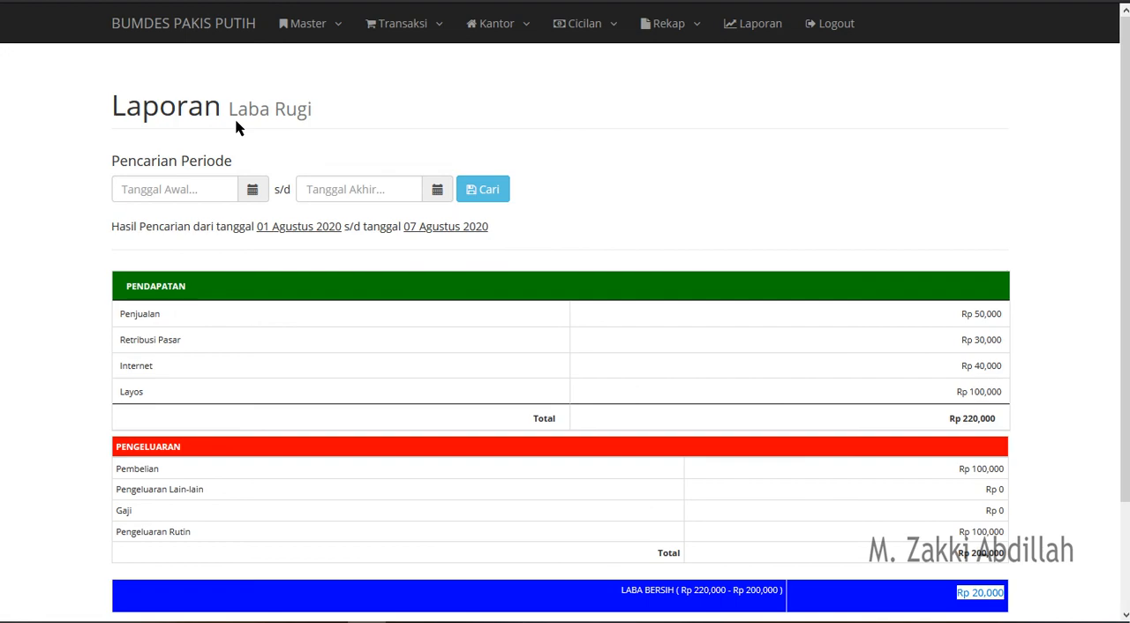
pyautogui.scroll(-2, 314, 296)
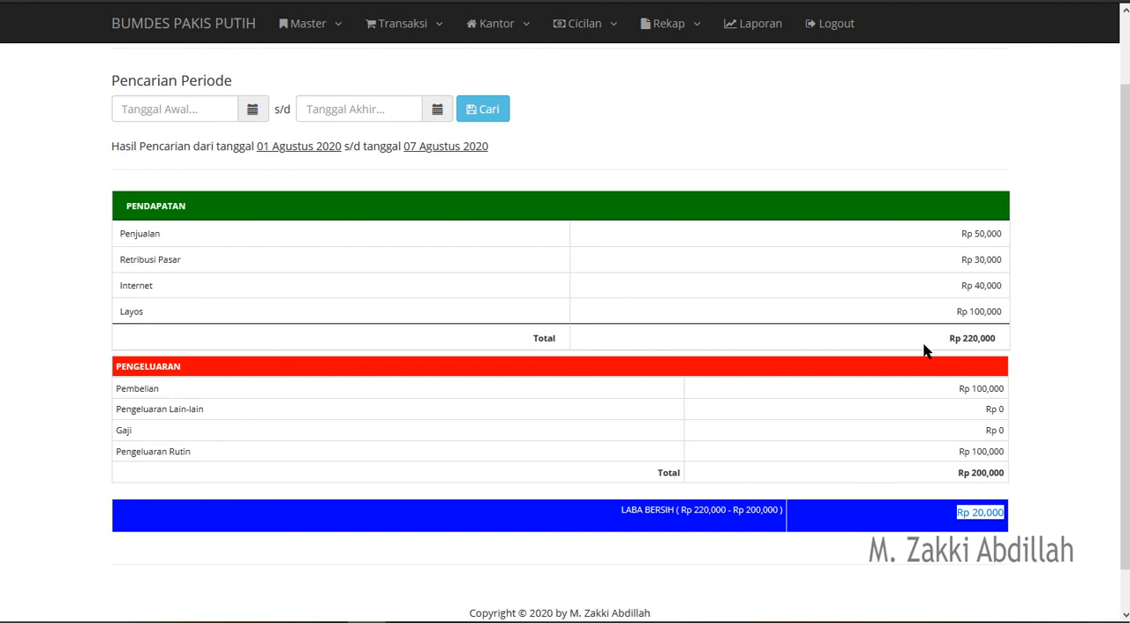
pyautogui.click(837, 26)
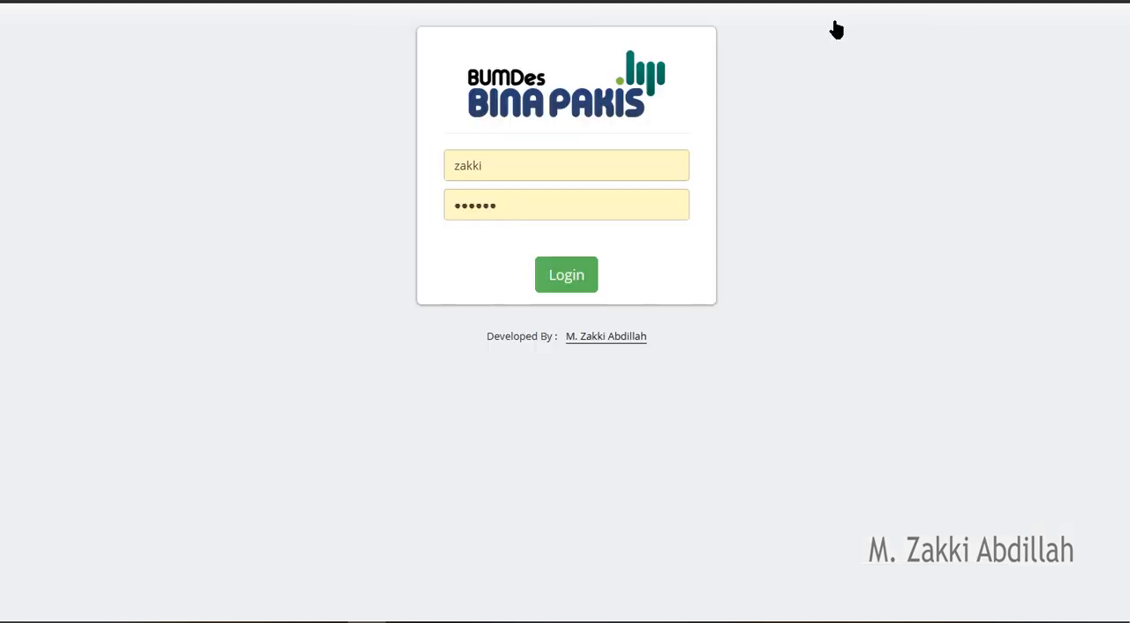